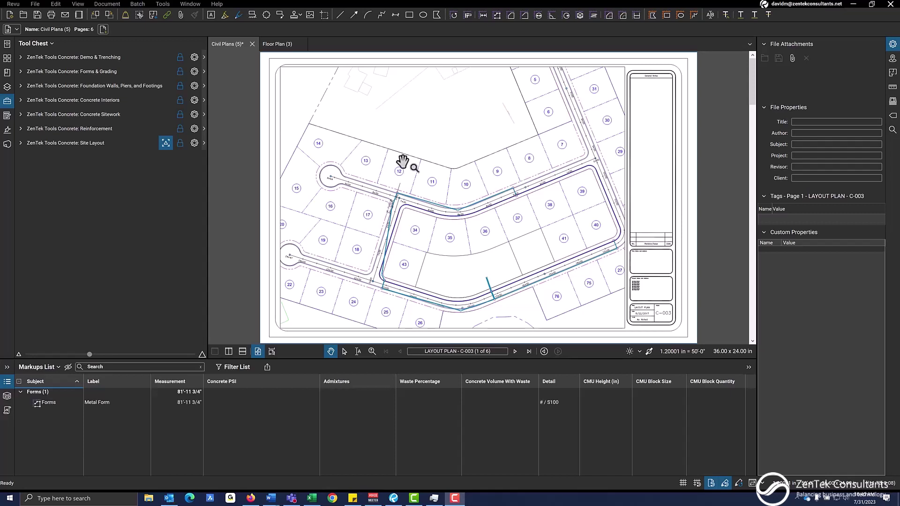
# Bring Revu to the front and select the ZenTek Concrete: Demo & Trenching tool set
pyautogui.click(403, 163)
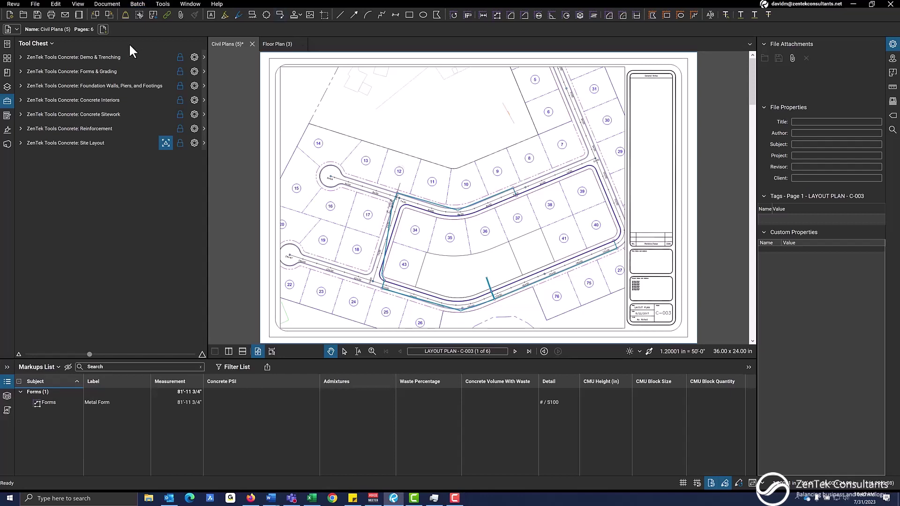
pyautogui.click(116, 56)
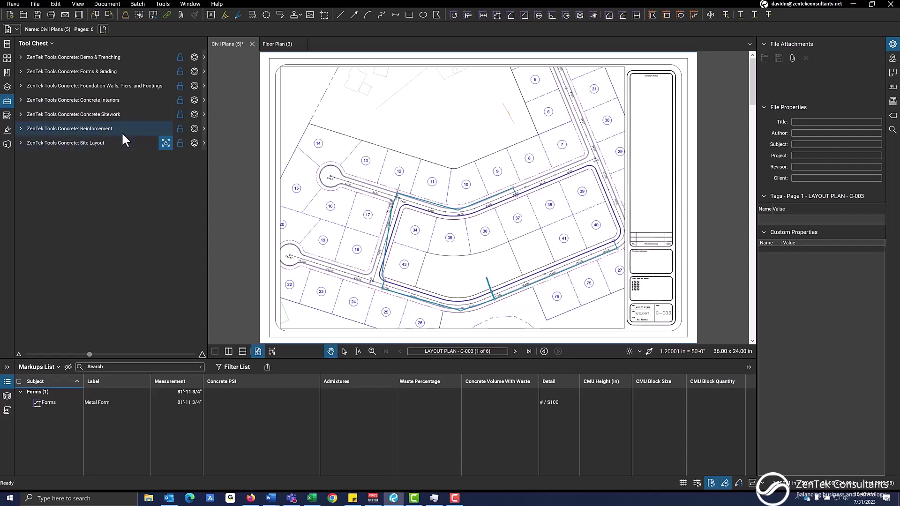
# With Sawcut Linear Ft, draw the first 24'-1" sawcut across the road near 9+00
pyautogui.click(132, 63)
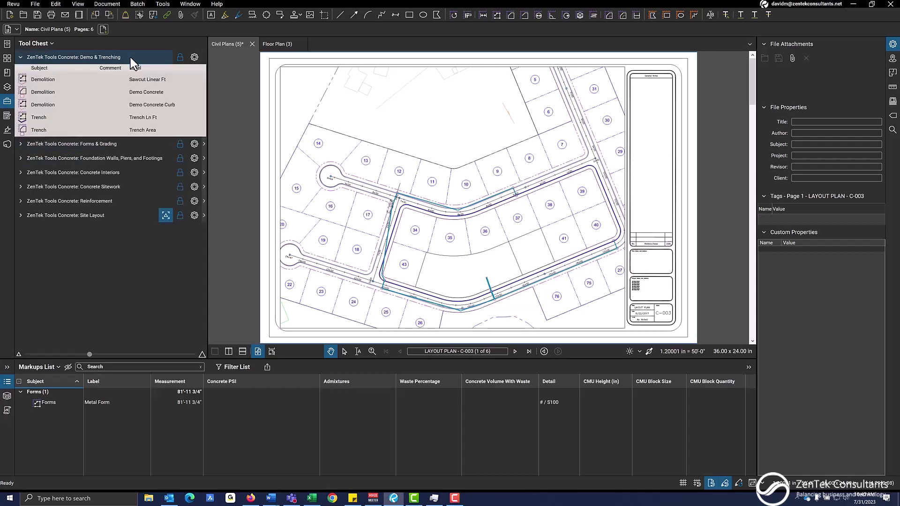
pyautogui.click(148, 78)
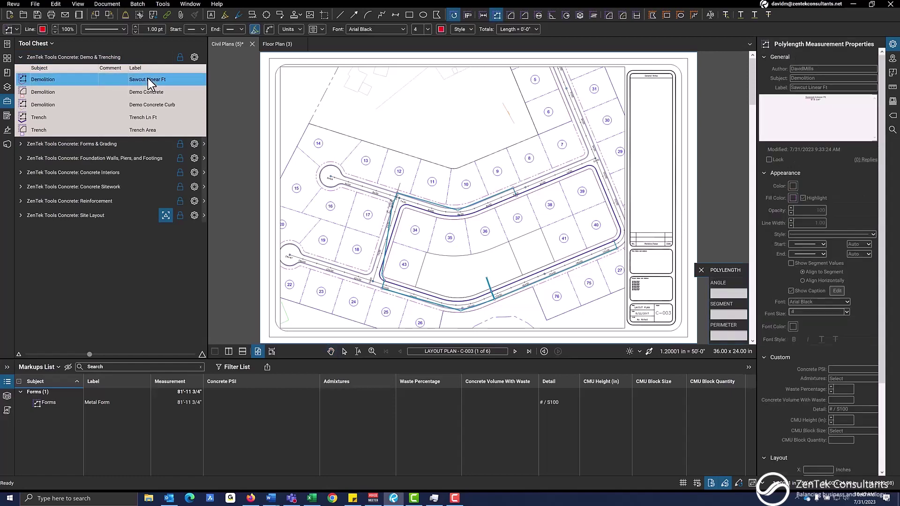
pyautogui.scroll(3, 610, 138)
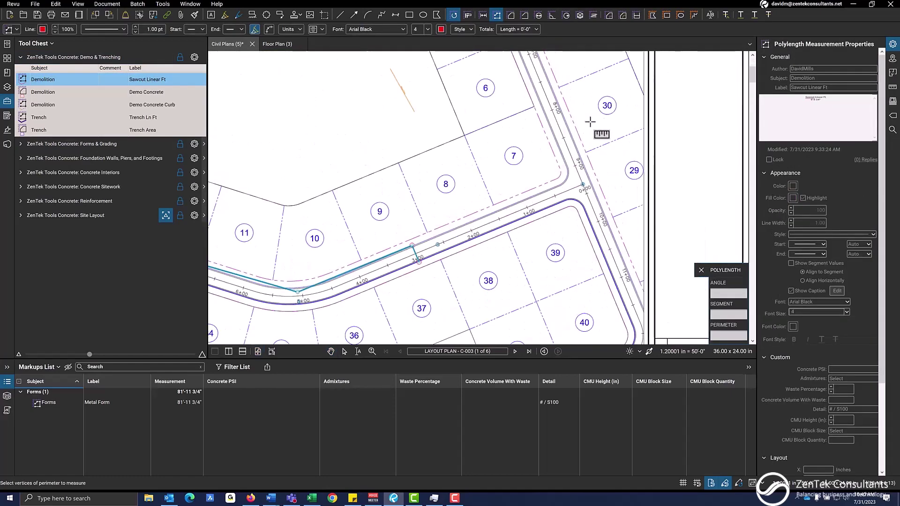
pyautogui.scroll(5, 563, 155)
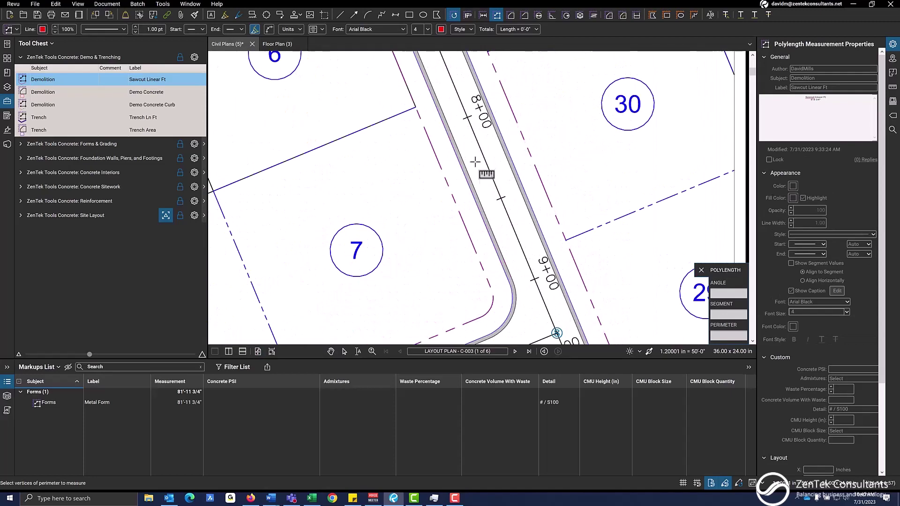
pyautogui.scroll(2, 476, 162)
pyautogui.click(510, 118)
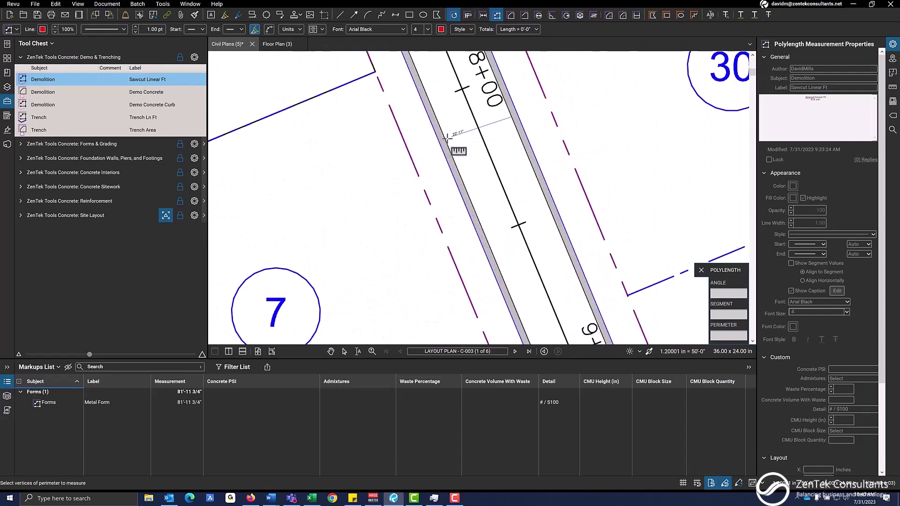
pyautogui.click(446, 136)
pyautogui.doubleClick(446, 138)
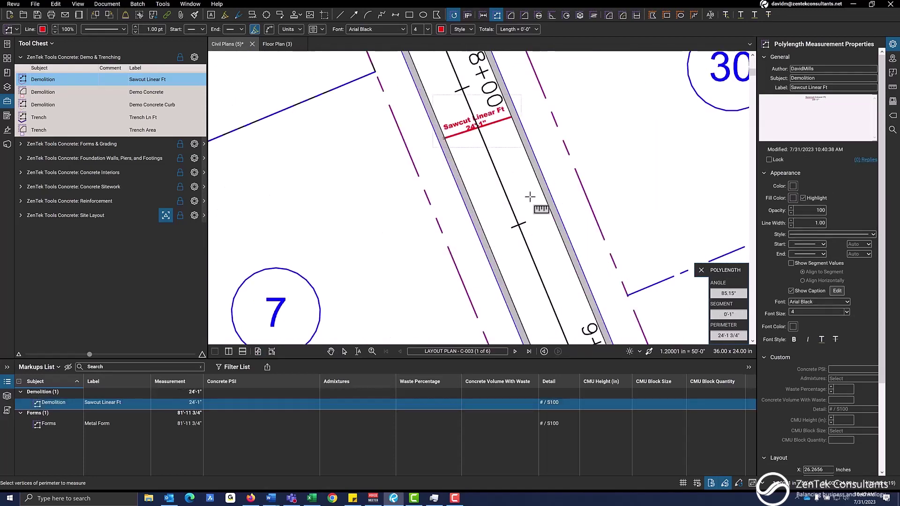
# Draw the second 23'-11 3/4" sawcut curb to curb across the road
pyautogui.moveTo(530, 197); pyautogui.dragTo(444, 134)
pyautogui.click(485, 194)
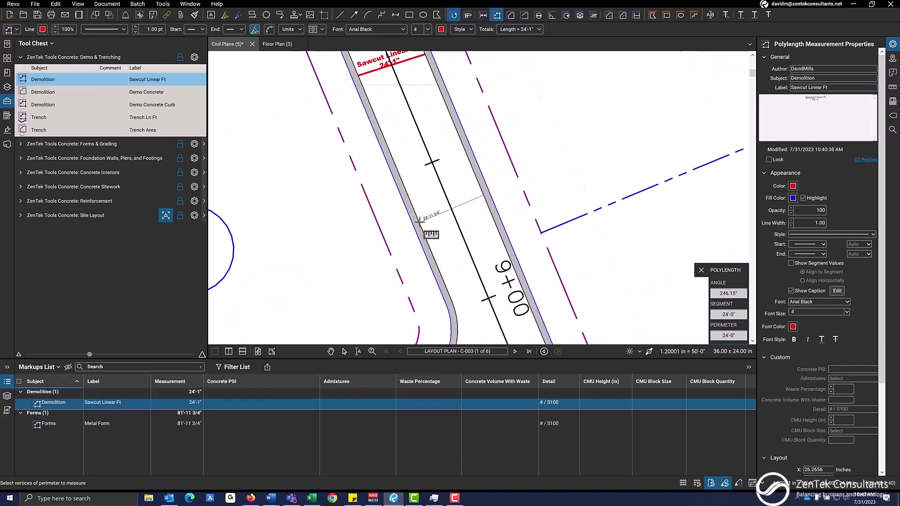
pyautogui.doubleClick(420, 222)
pyautogui.scroll(1, 402, 176)
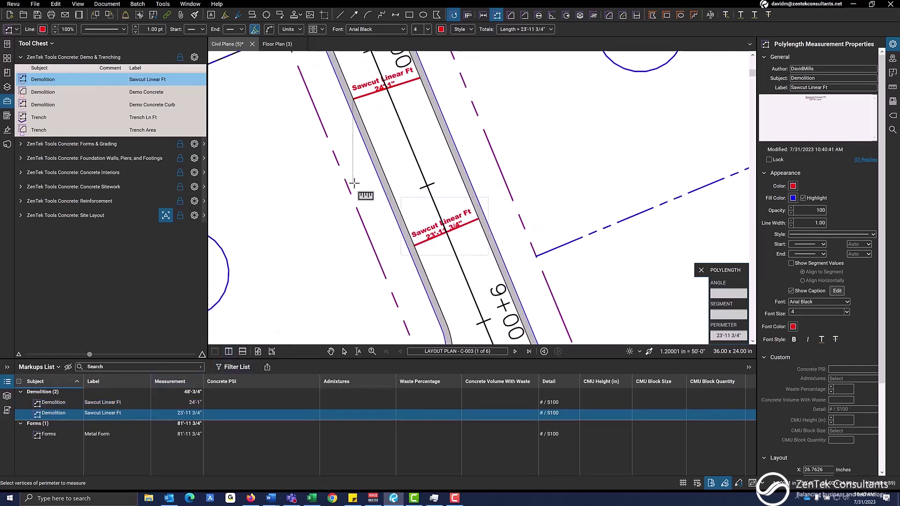
pyautogui.moveTo(356, 216); pyautogui.dragTo(365, 225)
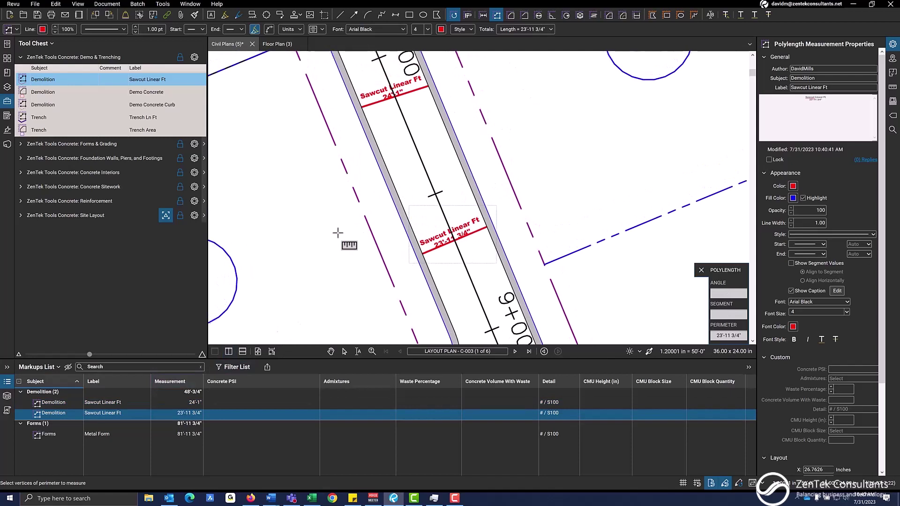
# Draw a 1,269.33 sf Demo Concrete area between the four sawcut corners
pyautogui.click(142, 92)
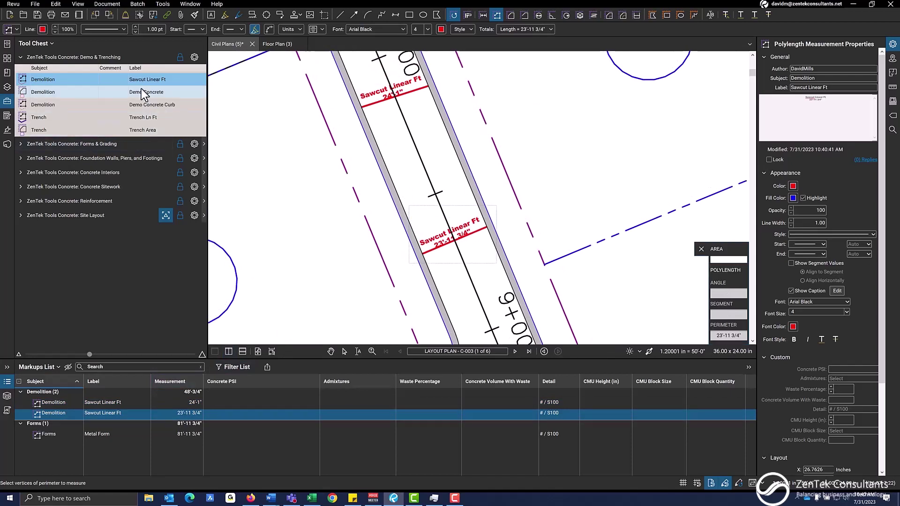
pyautogui.click(419, 241)
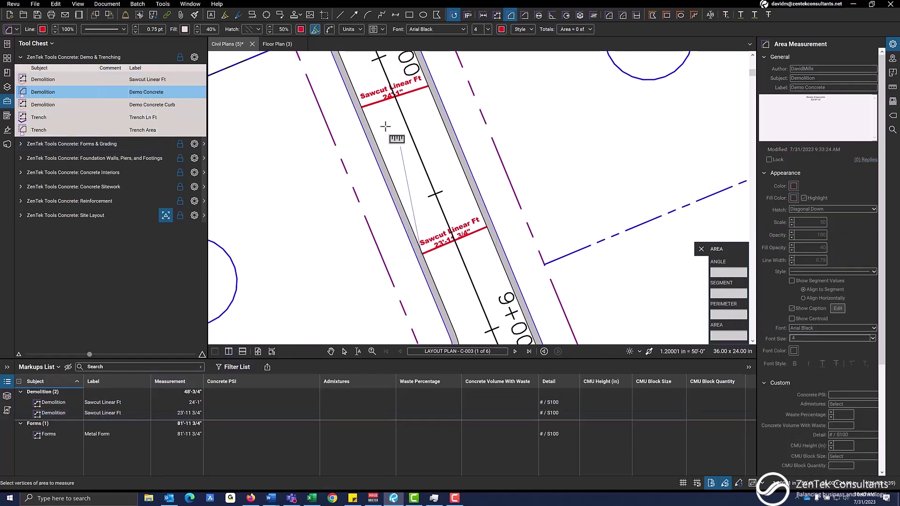
pyautogui.click(362, 107)
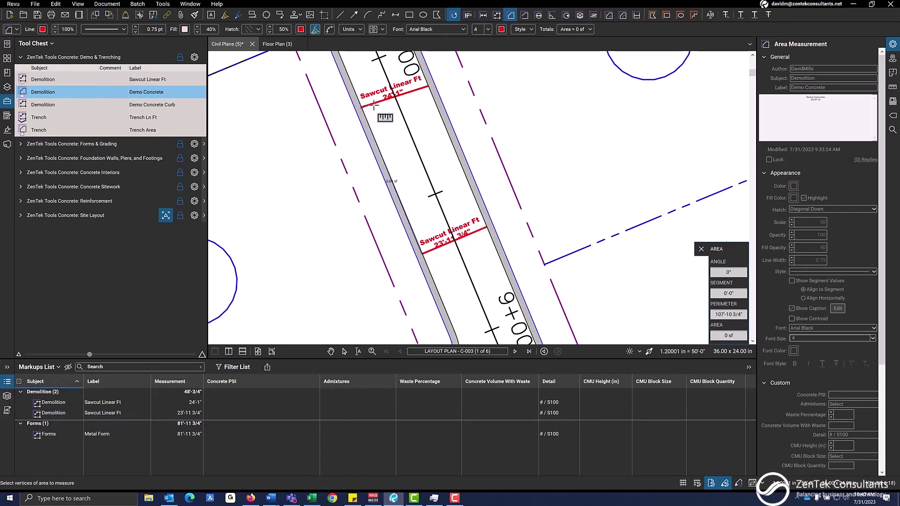
pyautogui.click(428, 86)
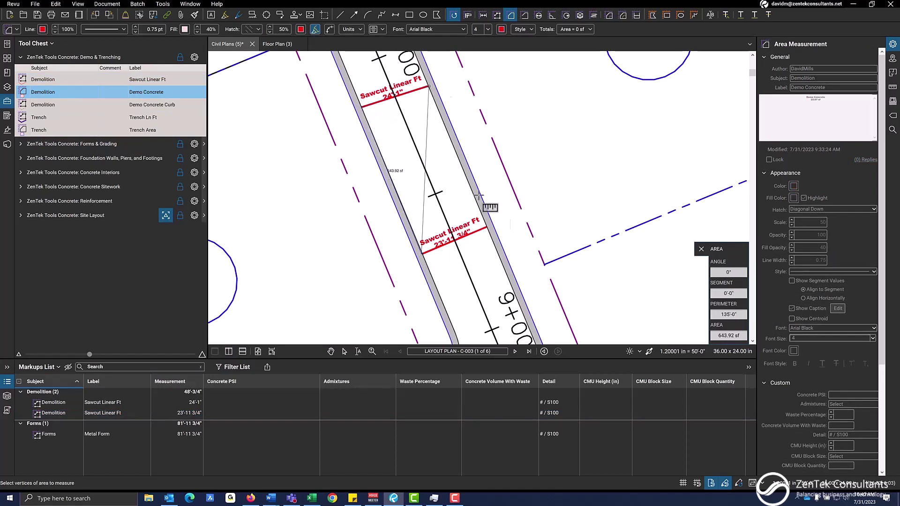
pyautogui.doubleClick(488, 227)
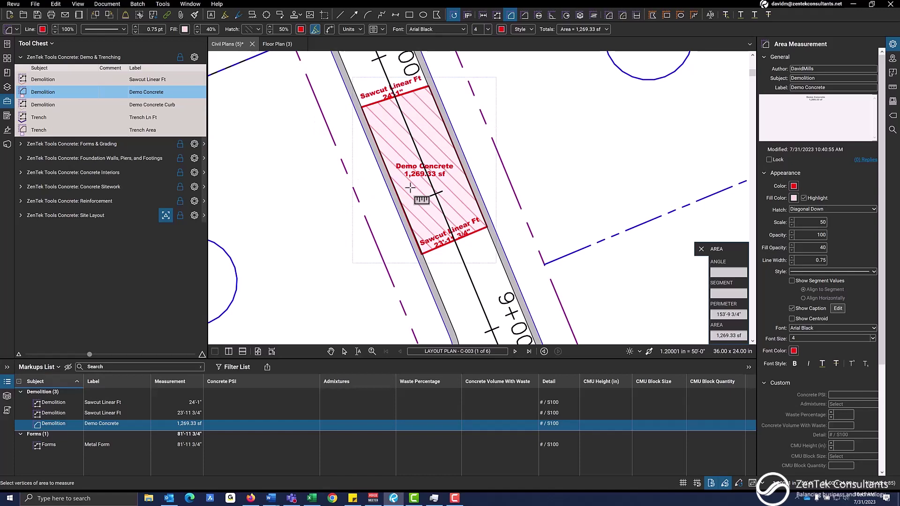
# Trace Demo Concrete Curb lines of 54'-1 3/4" and 51'-10 1/4" along both edges
pyautogui.click(155, 100)
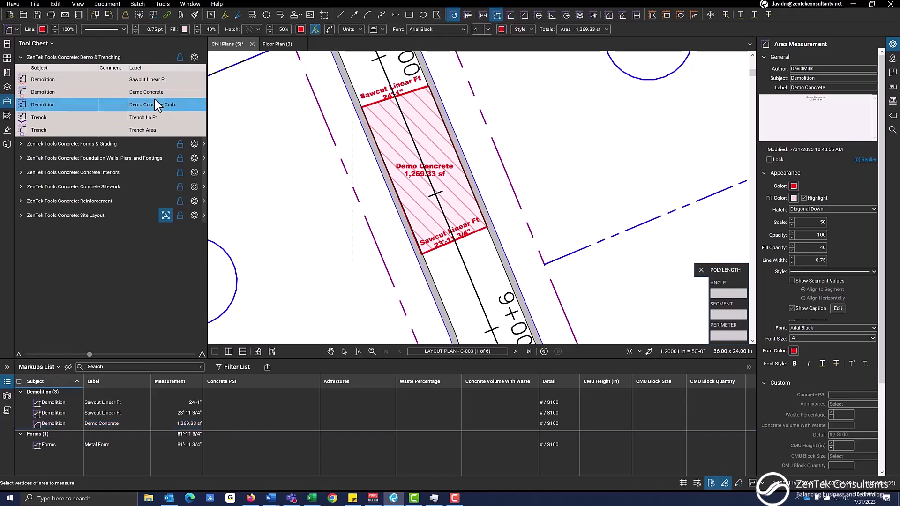
pyautogui.click(362, 107)
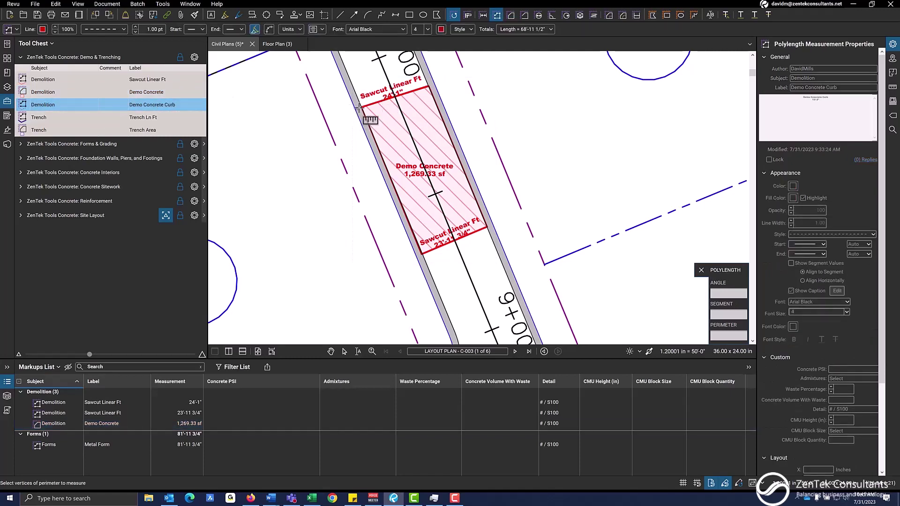
pyautogui.doubleClick(421, 252)
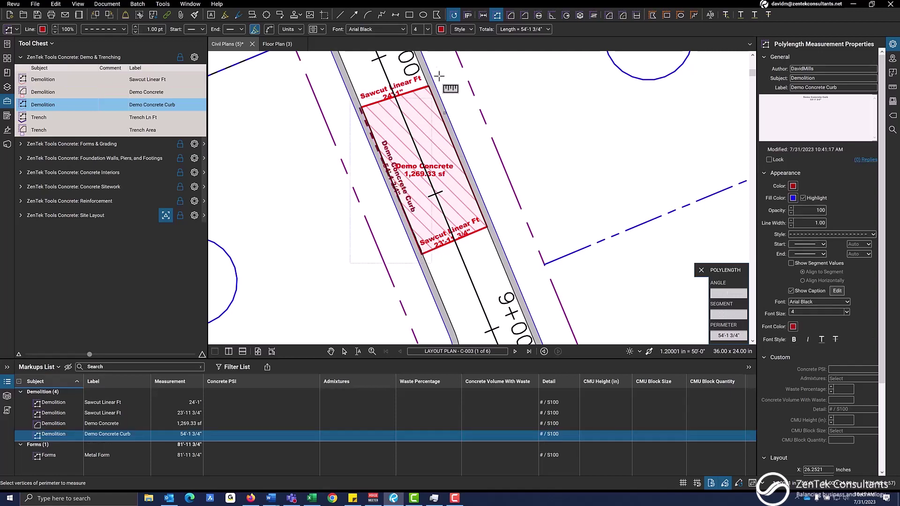
pyautogui.click(429, 89)
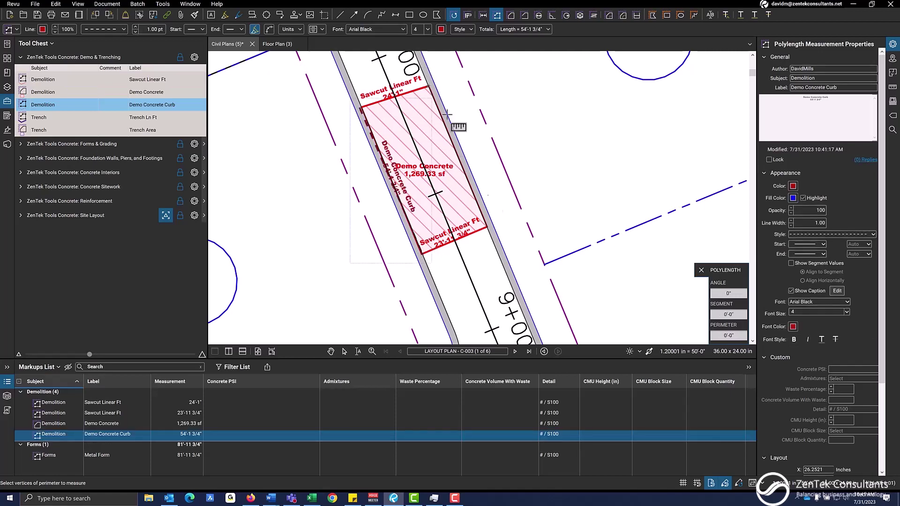
pyautogui.doubleClick(486, 227)
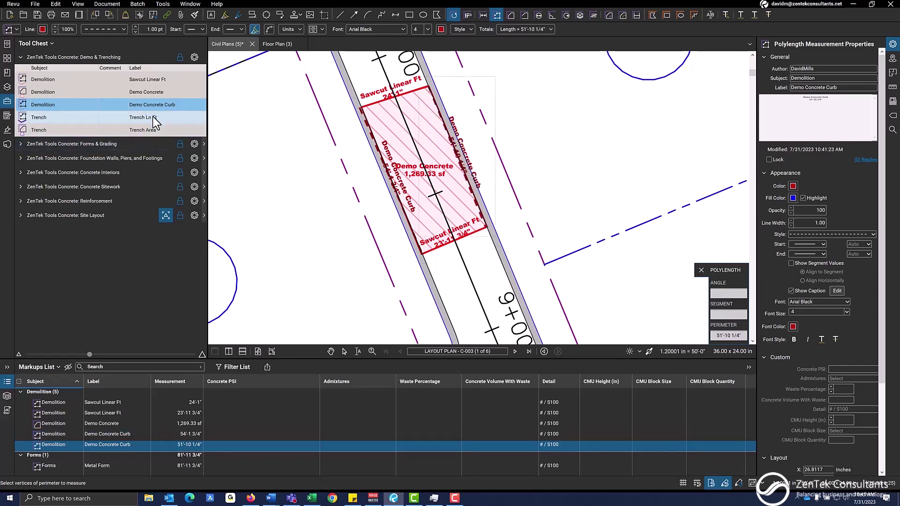
# Draw a four-corner 596.77 sf Trench Area strip beside lot 7, then exit the tool
pyautogui.click(154, 131)
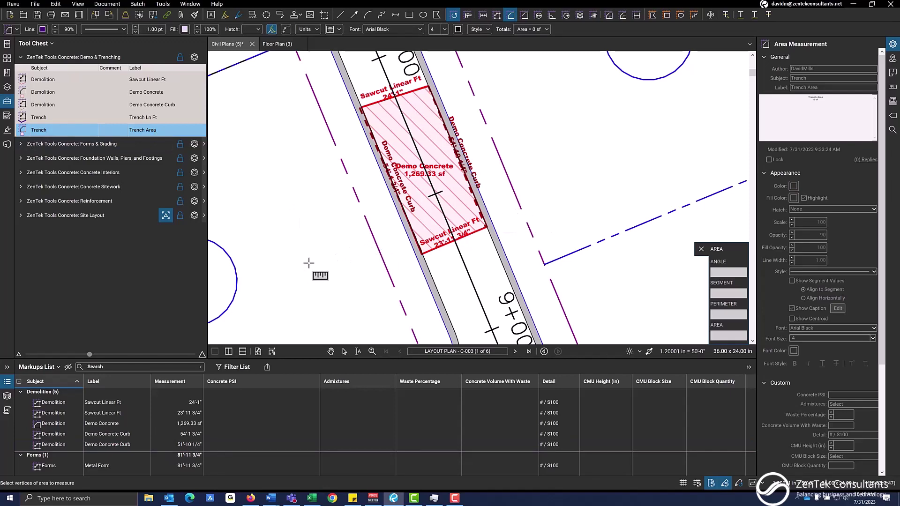
pyautogui.moveTo(308, 262)
pyautogui.mouseDown()
pyautogui.moveTo(352, 243)
pyautogui.moveTo(416, 159)
pyautogui.mouseUp()
pyautogui.moveTo(344, 309); pyautogui.dragTo(438, 259)
pyautogui.click(368, 293)
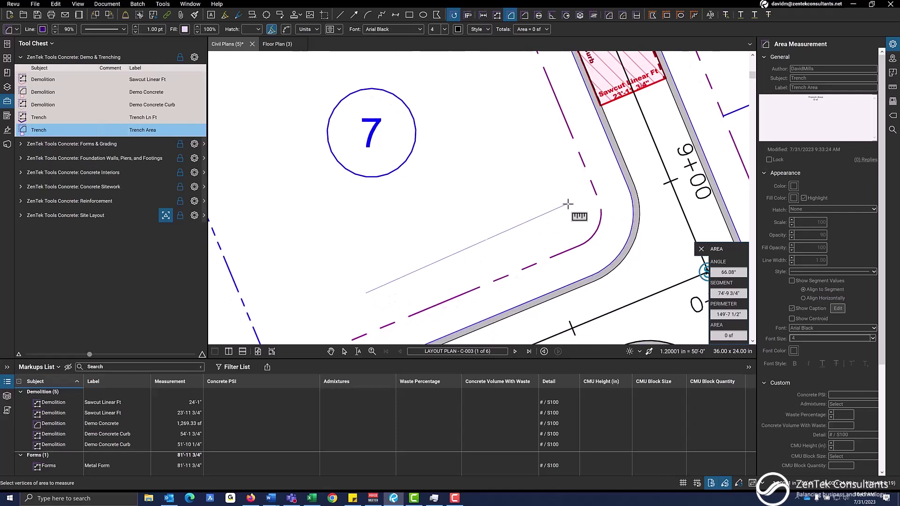
pyautogui.click(565, 189)
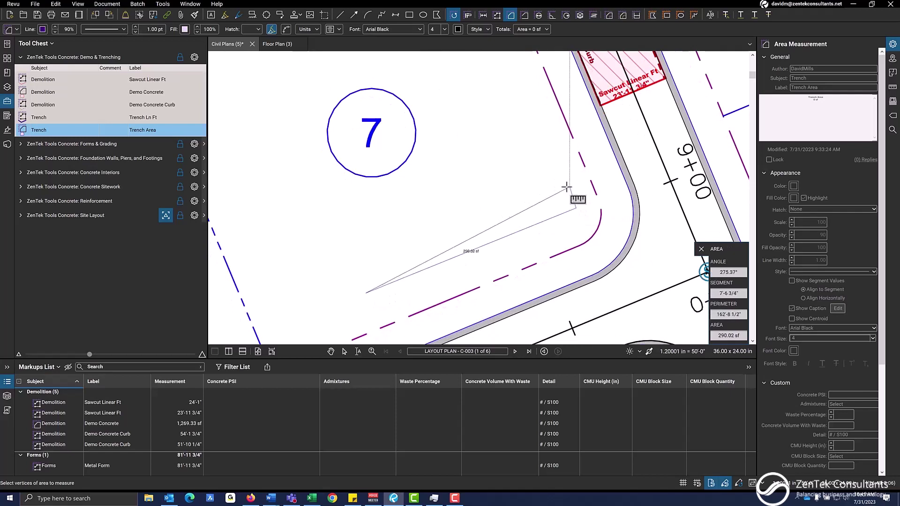
pyautogui.click(576, 209)
pyautogui.doubleClick(358, 271)
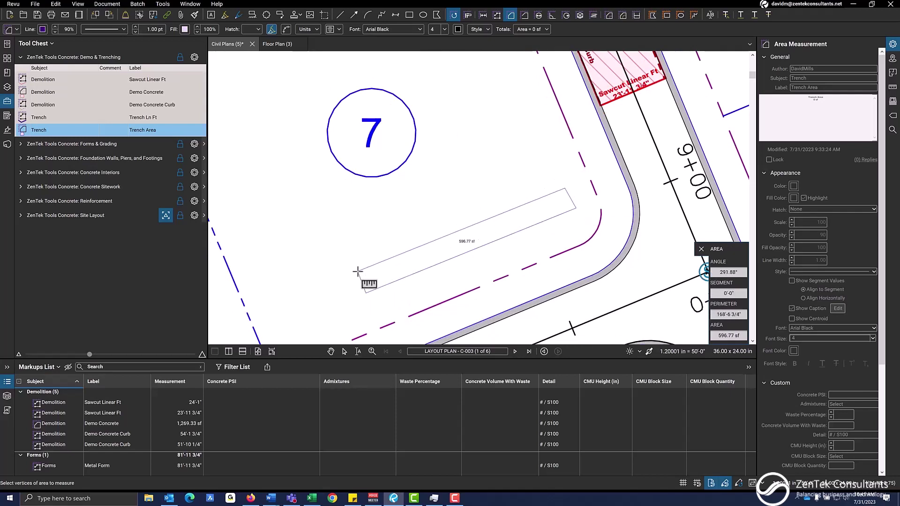
pyautogui.moveTo(461, 156); pyautogui.dragTo(436, 168)
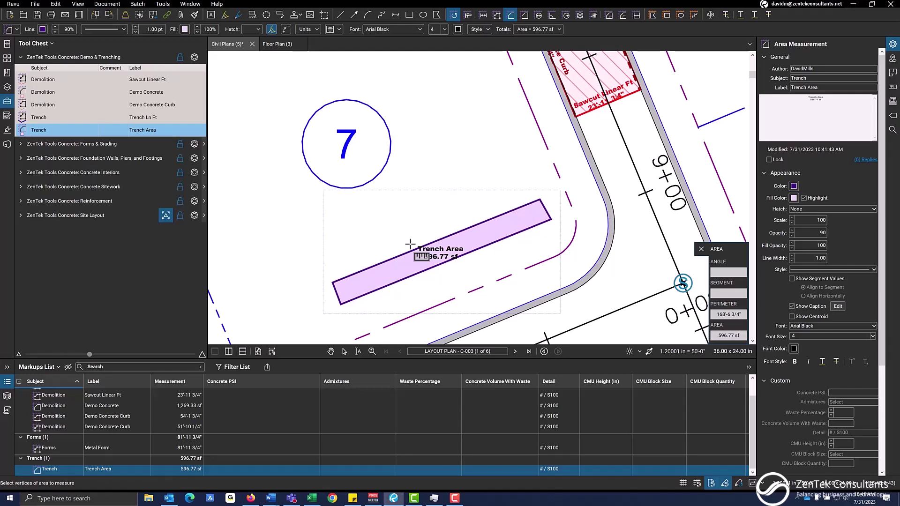
pyautogui.moveTo(473, 118); pyautogui.dragTo(418, 148)
pyautogui.press('Escape')
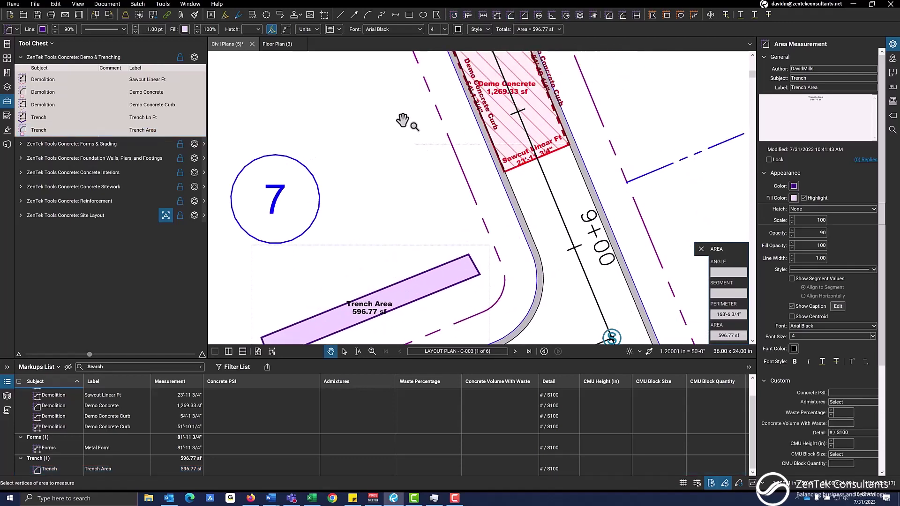
pyautogui.press('Escape')
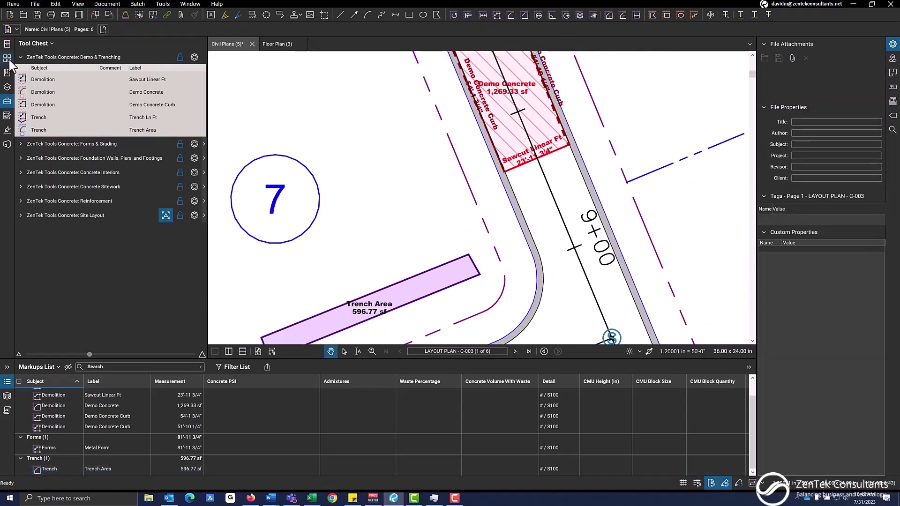
# In Layers, hide and re-show the Demo layer to check its markups
pyautogui.click(7, 88)
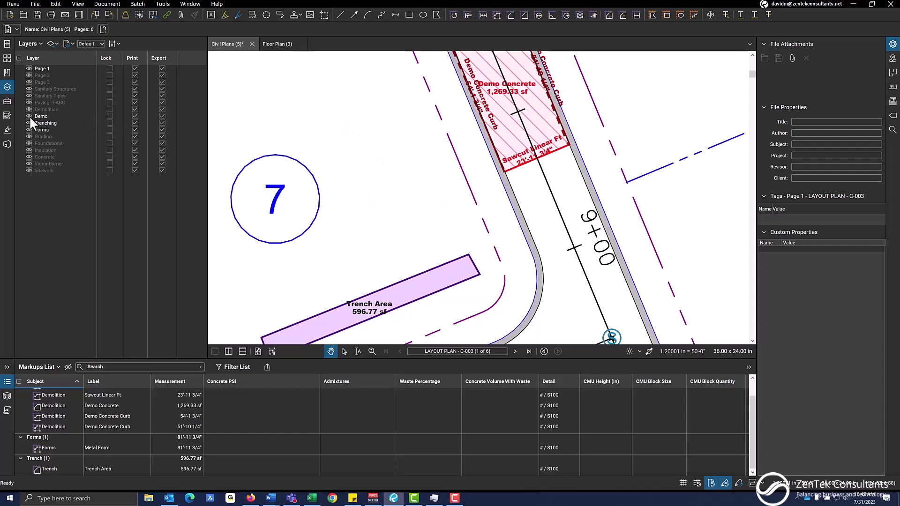
pyautogui.moveTo(453, 160); pyautogui.dragTo(433, 203)
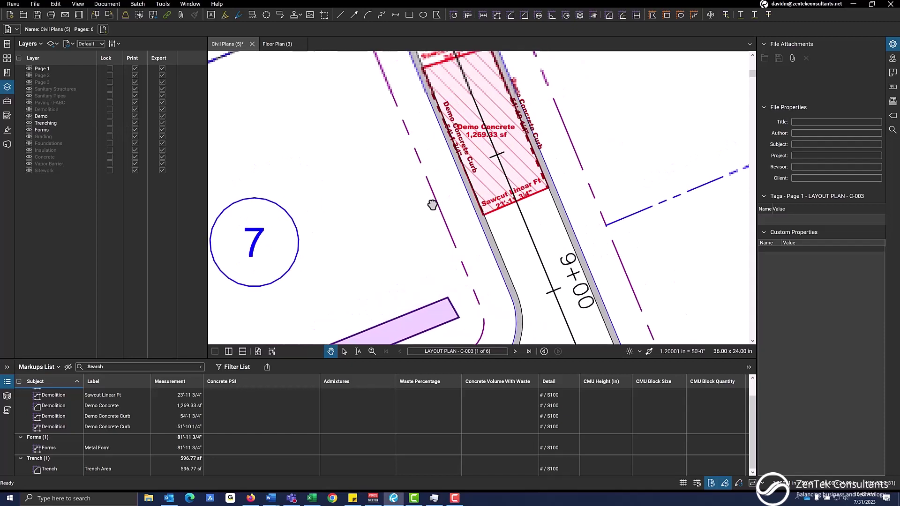
pyautogui.click(29, 116)
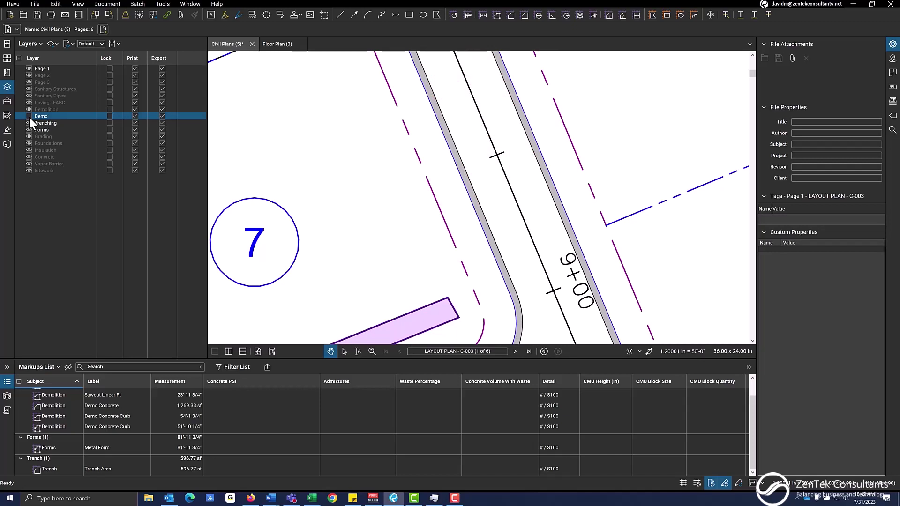
pyautogui.click(29, 116)
# Hide and re-show the Trenching layer to confirm it controls the Trench Area
pyautogui.scroll(-1, 283, 219)
pyautogui.moveTo(297, 224); pyautogui.dragTo(345, 146)
pyautogui.scroll(1, 310, 178)
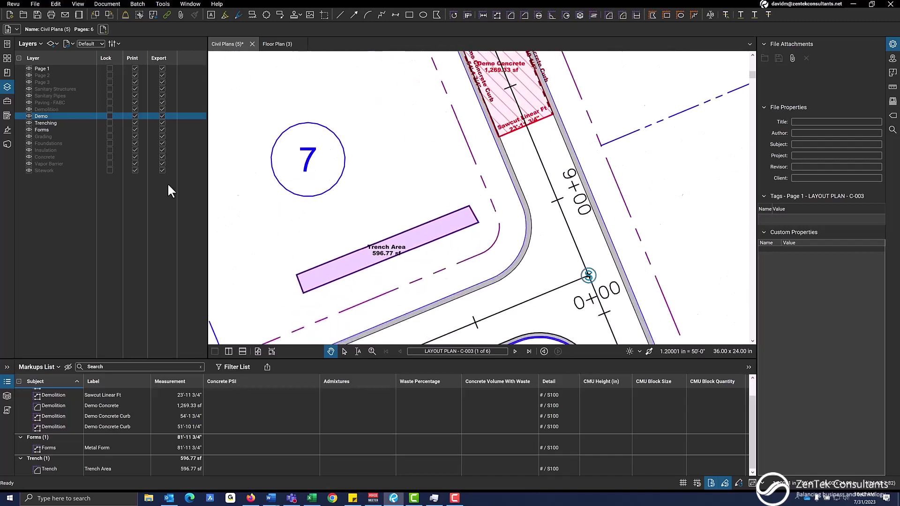
pyautogui.click(28, 122)
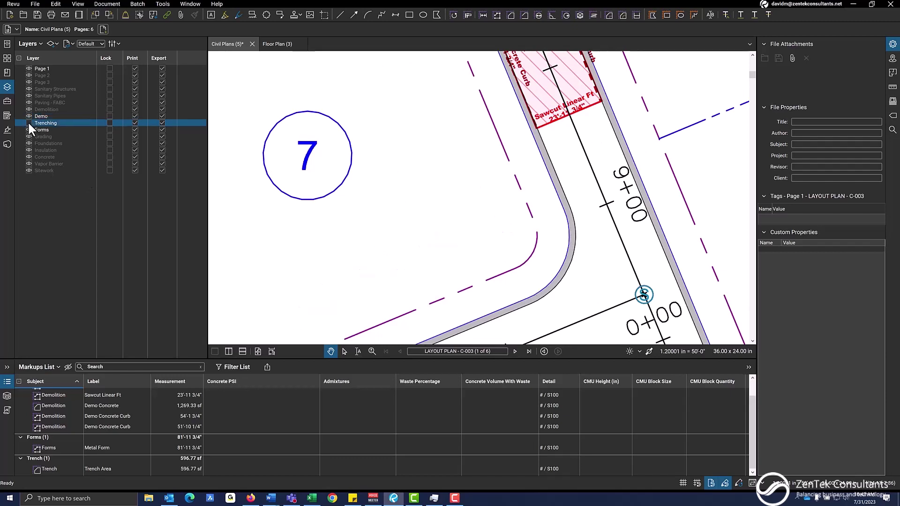
pyautogui.click(28, 123)
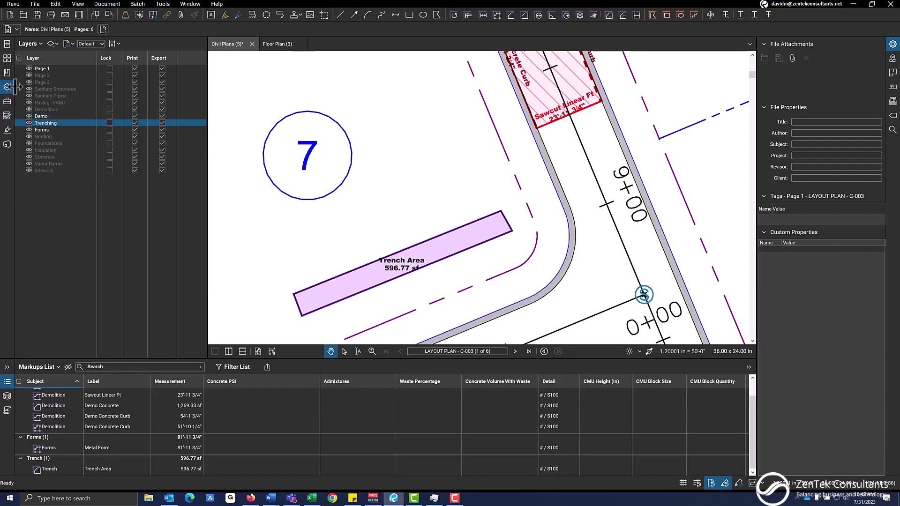
# Collapse Demo & Trenching and expand the Forms & Grading tool set near circles 6 and 7
pyautogui.click(5, 103)
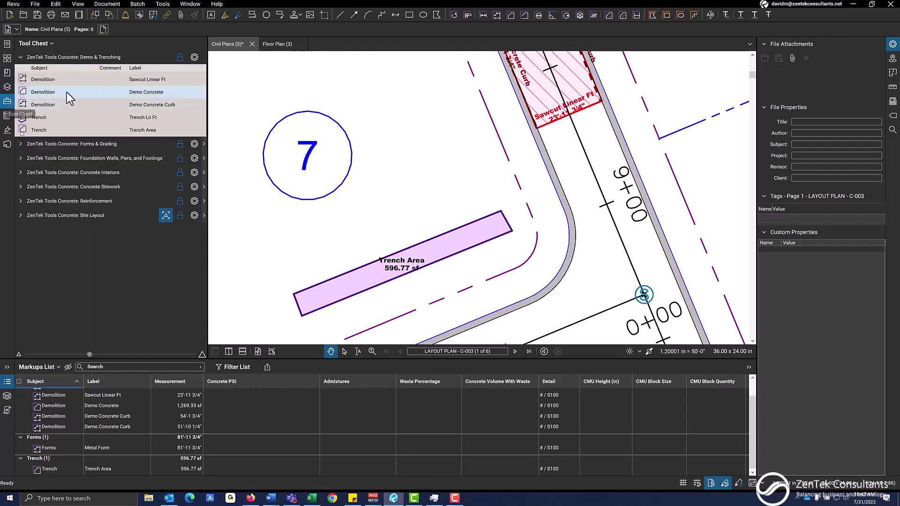
pyautogui.click(94, 56)
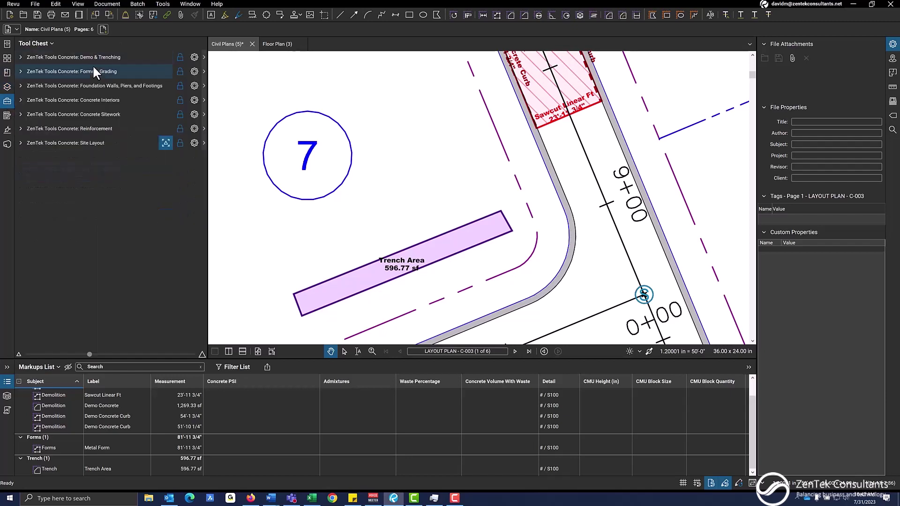
pyautogui.click(93, 71)
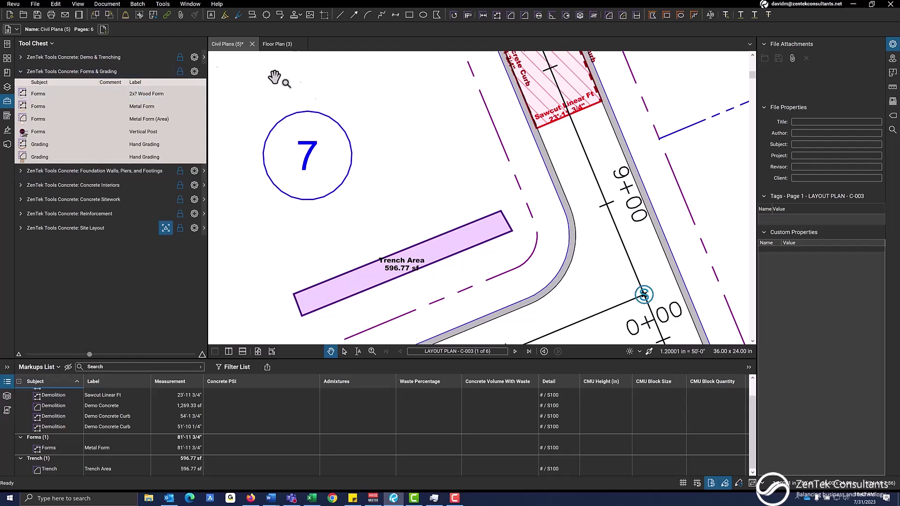
pyautogui.scroll(-2, 346, 121)
pyautogui.moveTo(345, 121); pyautogui.dragTo(392, 249)
# Draw a 65'-3/4" Metal Form polylength line with three points
pyautogui.click(149, 110)
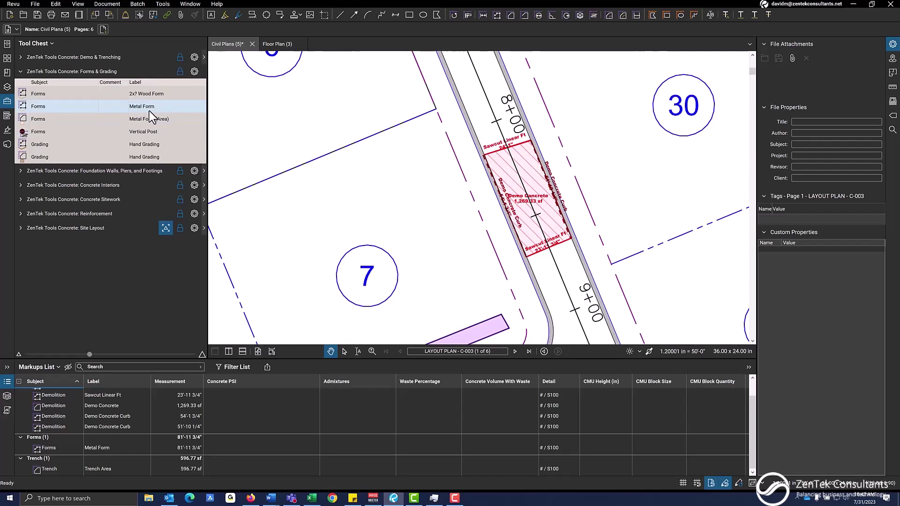
pyautogui.click(149, 111)
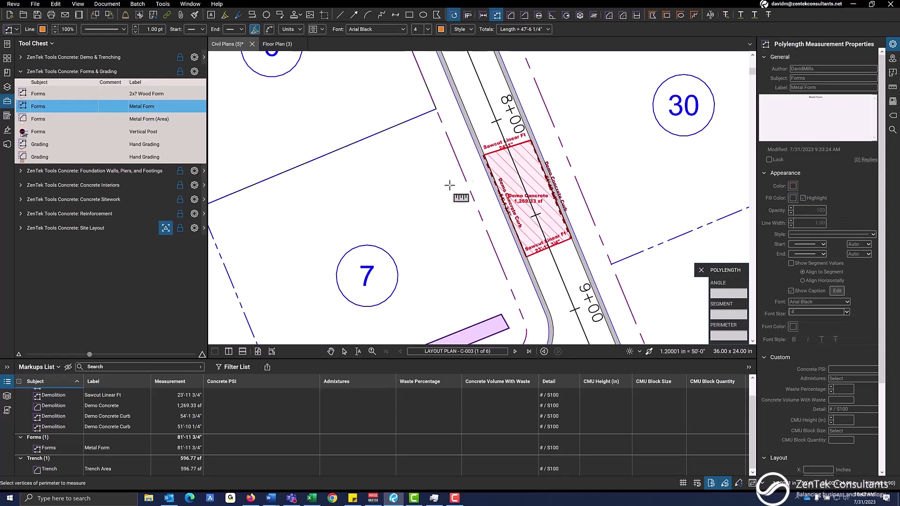
pyautogui.scroll(1, 437, 201)
pyautogui.click(424, 146)
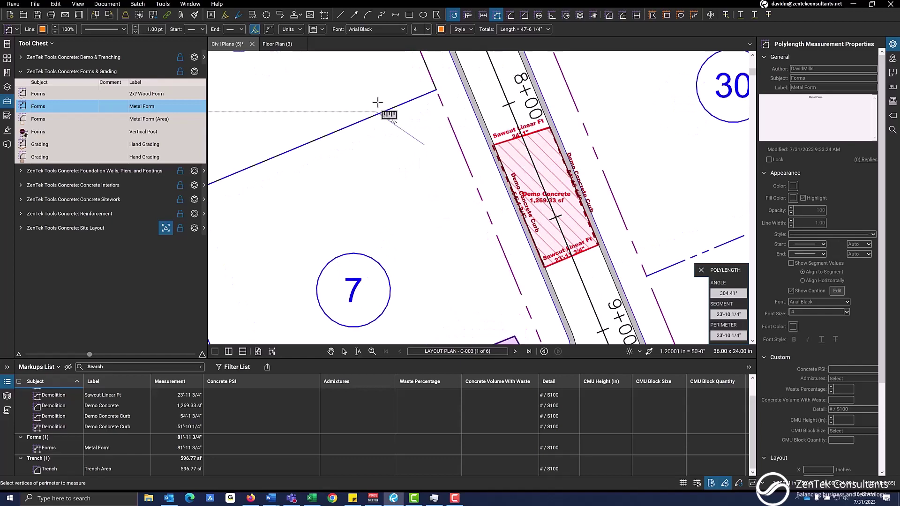
pyautogui.click(391, 78)
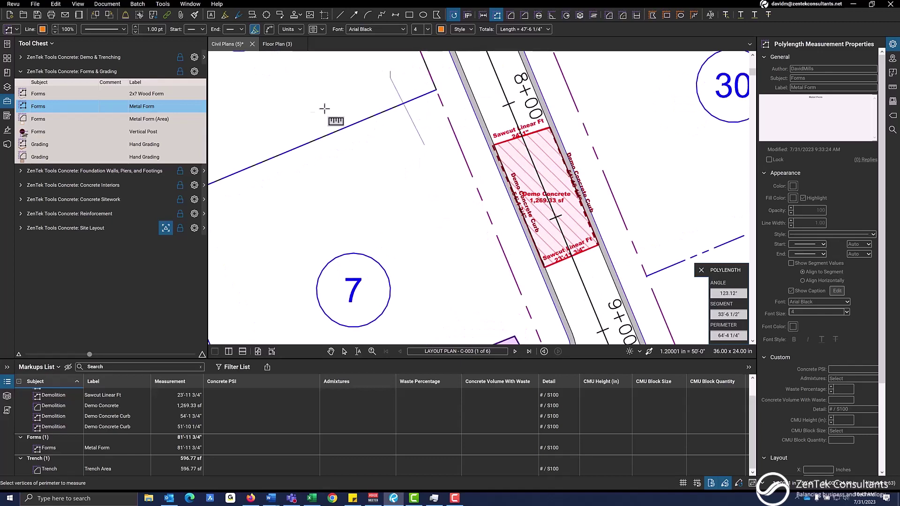
pyautogui.doubleClick(311, 103)
pyautogui.moveTo(284, 67); pyautogui.dragTo(312, 126)
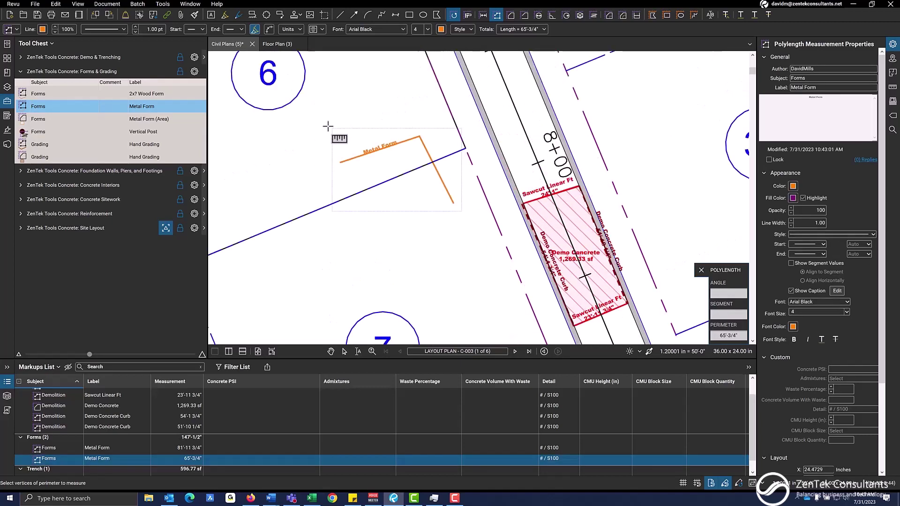
# Drag out Metal Form (Area) takeoffs of 1.55 sf and 312.04 sf above circle 7
pyautogui.click(142, 118)
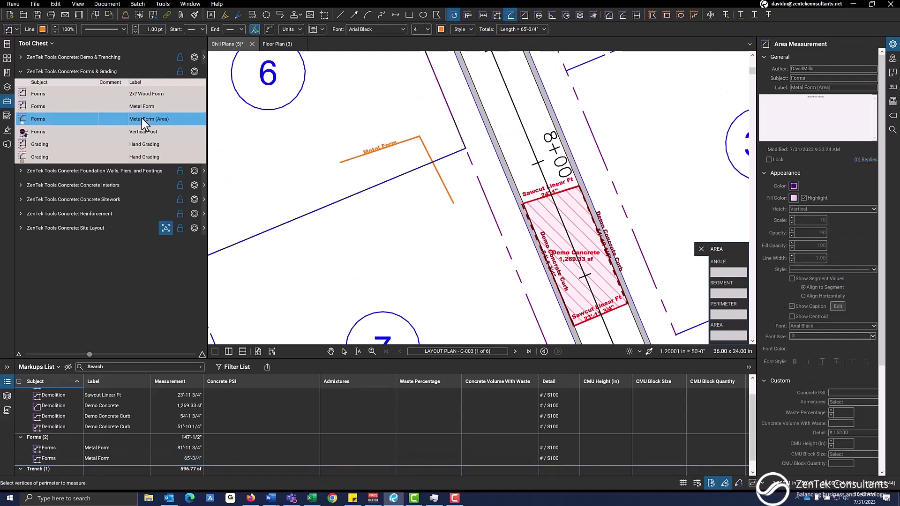
pyautogui.moveTo(430, 225); pyautogui.dragTo(417, 202)
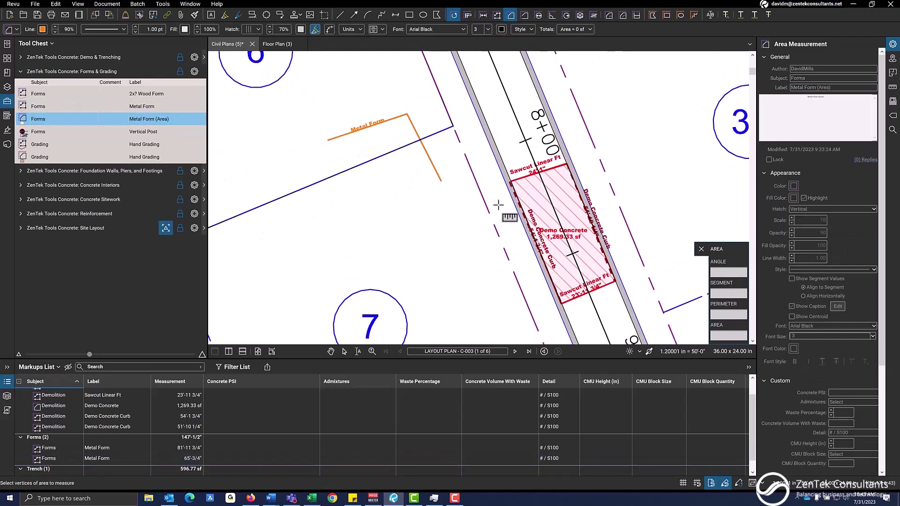
pyautogui.moveTo(499, 205); pyautogui.dragTo(488, 140)
pyautogui.moveTo(492, 231); pyautogui.dragTo(489, 228)
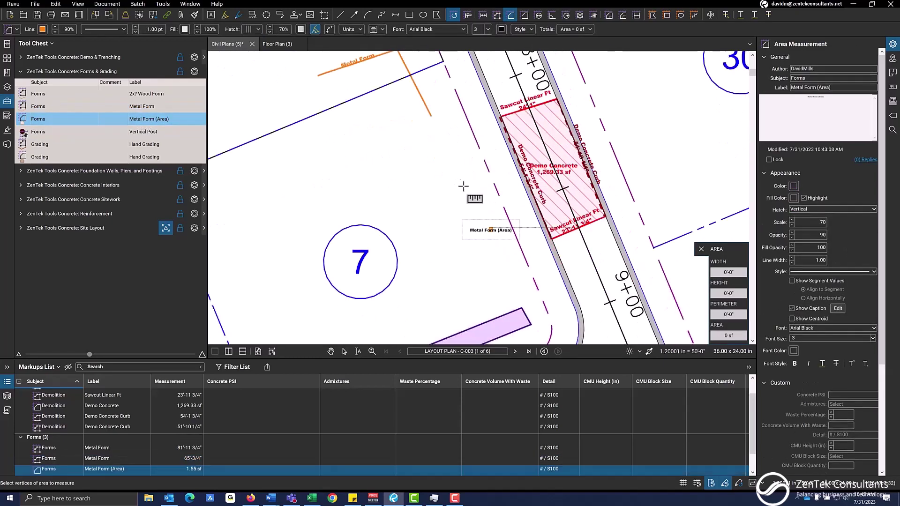
pyautogui.scroll(1, 491, 223)
pyautogui.moveTo(379, 132); pyautogui.dragTo(420, 197)
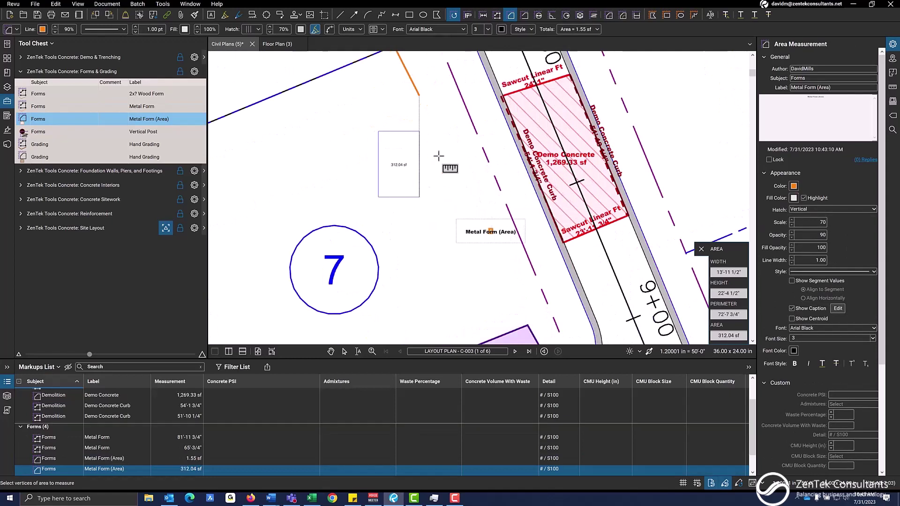
# Stop the Metal Form (Area) measurement and switch to the Select tool with V
pyautogui.rightClick(453, 156)
pyautogui.click(383, 165)
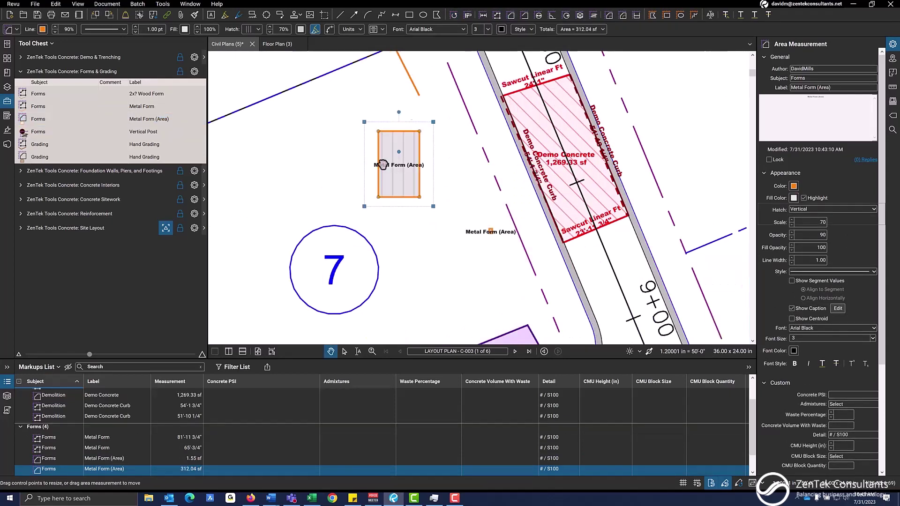
pyautogui.click(491, 230)
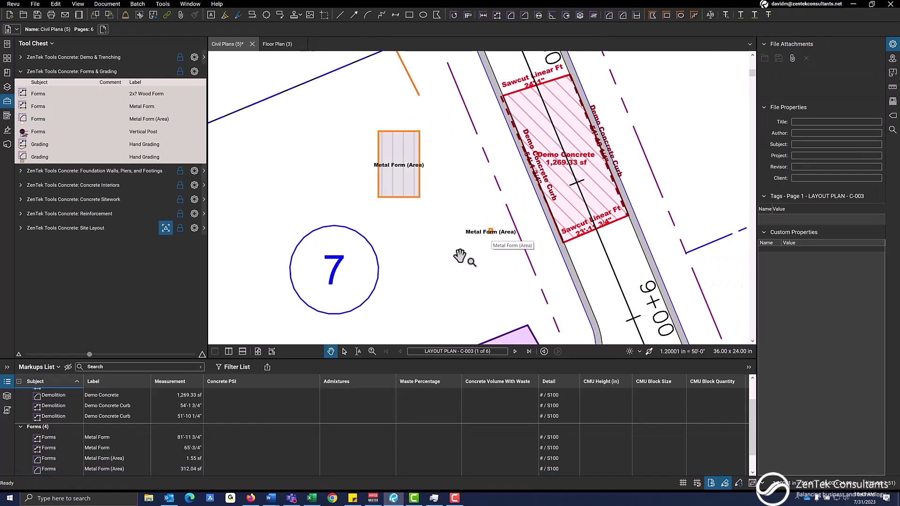
pyautogui.press('v')
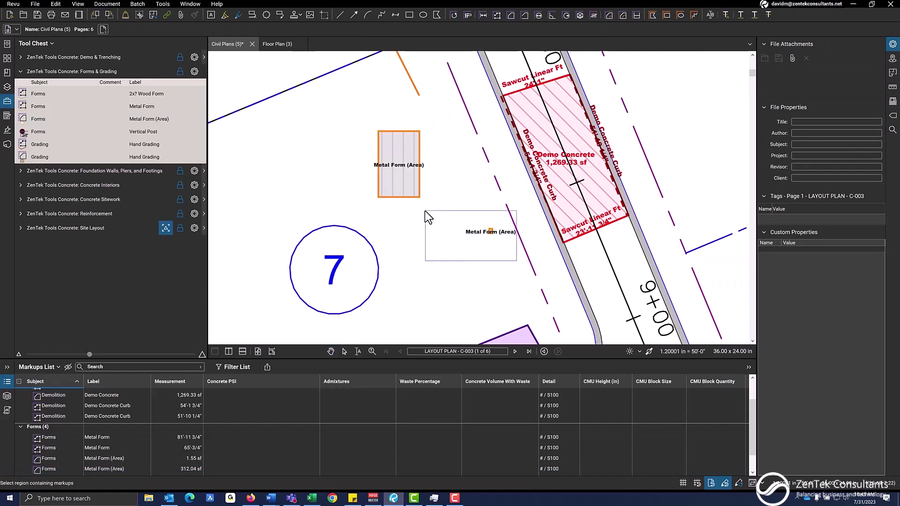
# Delete the 312.04 sf Metal Form (Area) rectangle and select the small 1.55 sf one
pyautogui.moveTo(414, 195); pyautogui.dragTo(412, 193)
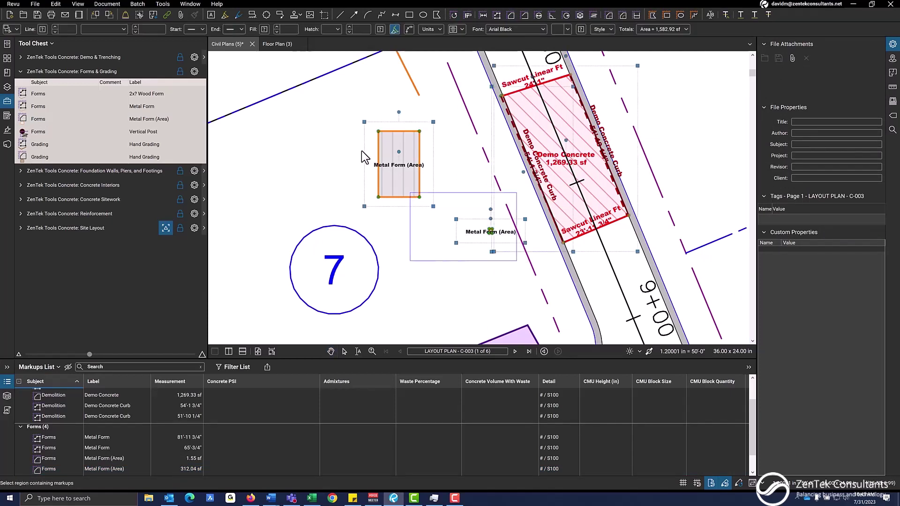
pyautogui.click(390, 150)
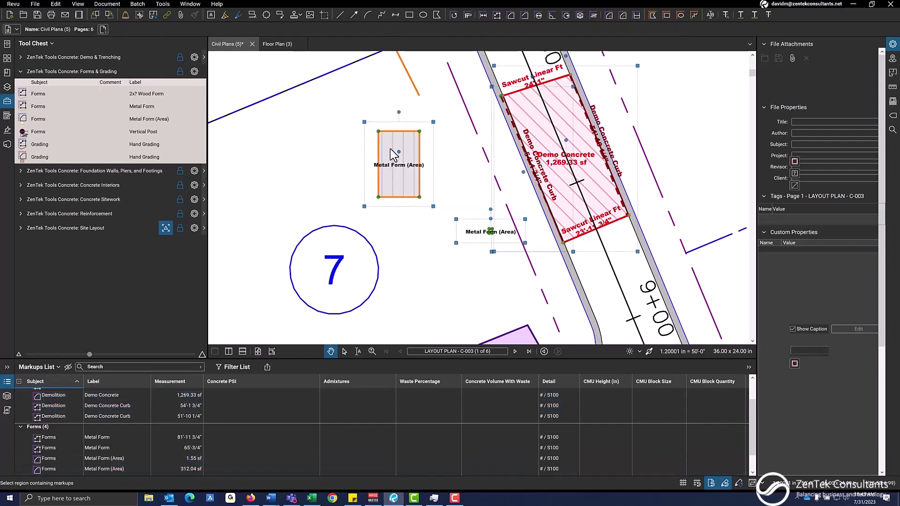
pyautogui.click(402, 233)
pyautogui.click(411, 170)
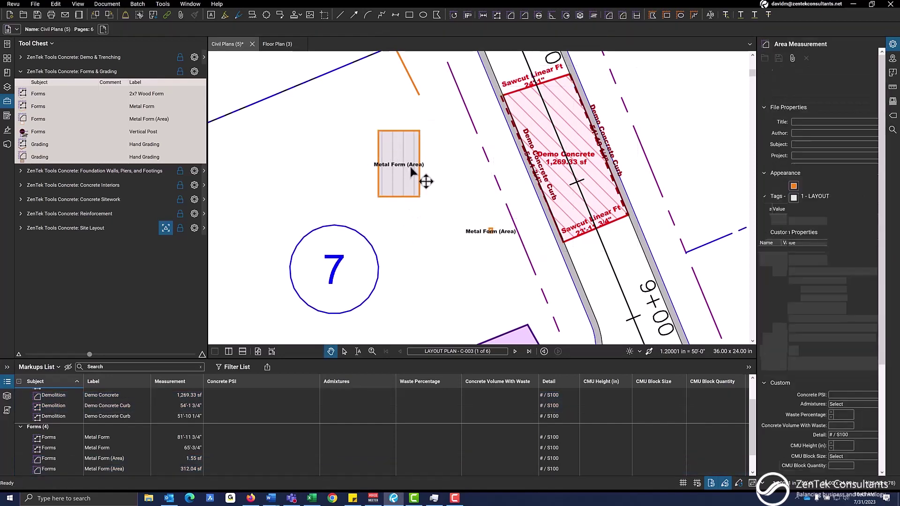
pyautogui.press('Delete')
pyautogui.click(488, 233)
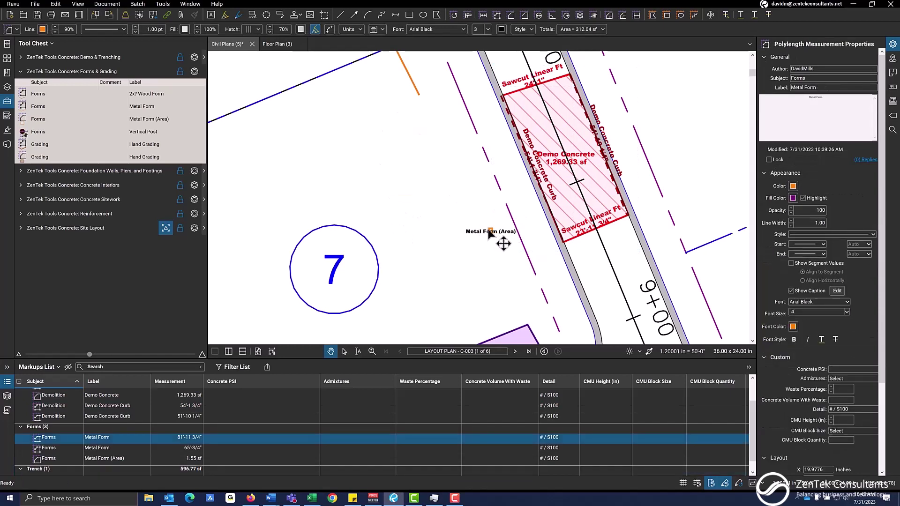
# Delete the 1.55 sf Metal Form (Area) markup and place five Vertical Post counts along the Metal Form line
pyautogui.press('Delete')
pyautogui.click(155, 132)
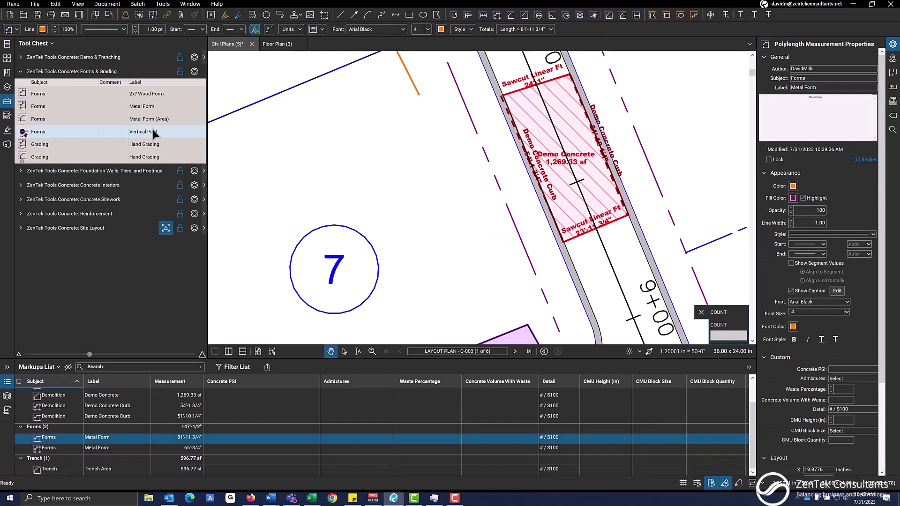
pyautogui.moveTo(335, 118); pyautogui.dragTo(330, 162)
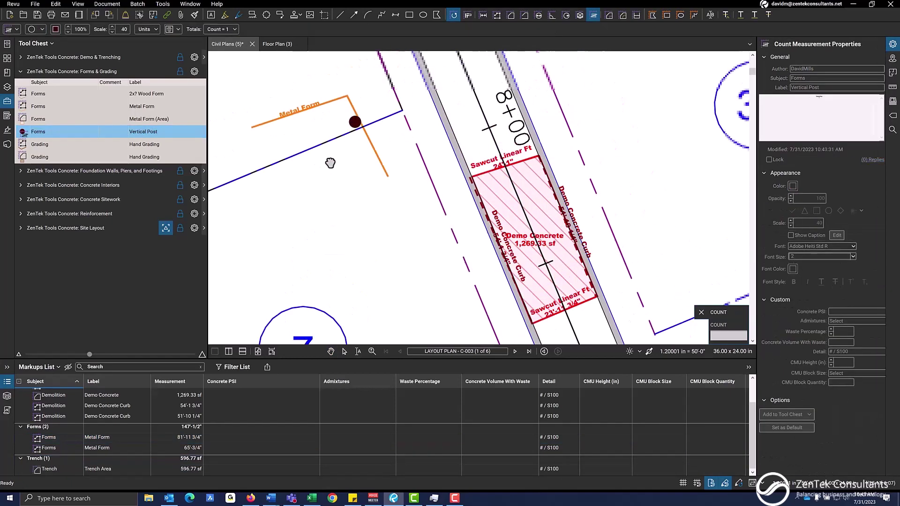
pyautogui.scroll(2, 279, 143)
pyautogui.click(236, 117)
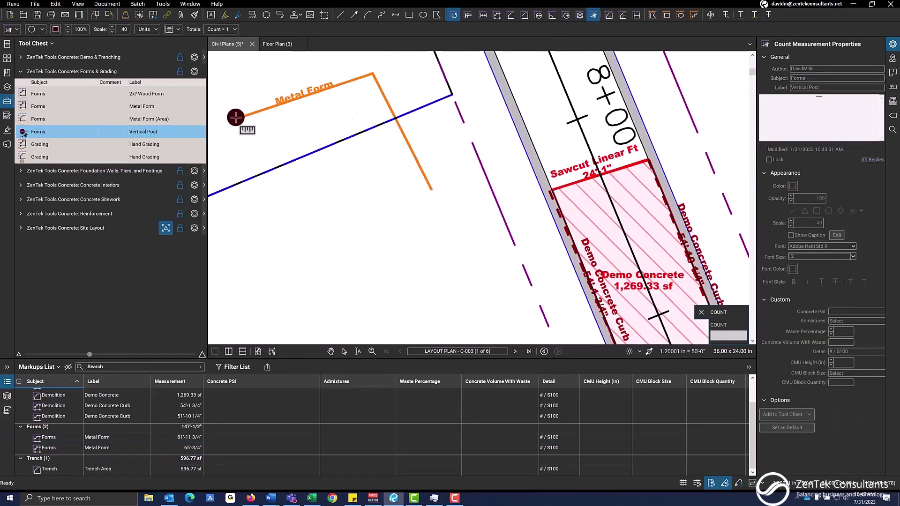
pyautogui.click(304, 95)
pyautogui.click(374, 71)
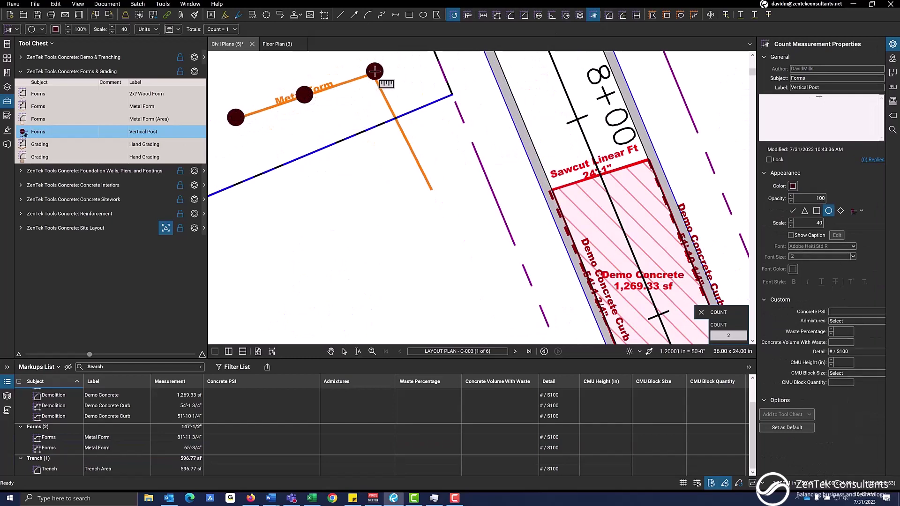
pyautogui.click(402, 127)
pyautogui.click(429, 183)
pyautogui.click(432, 186)
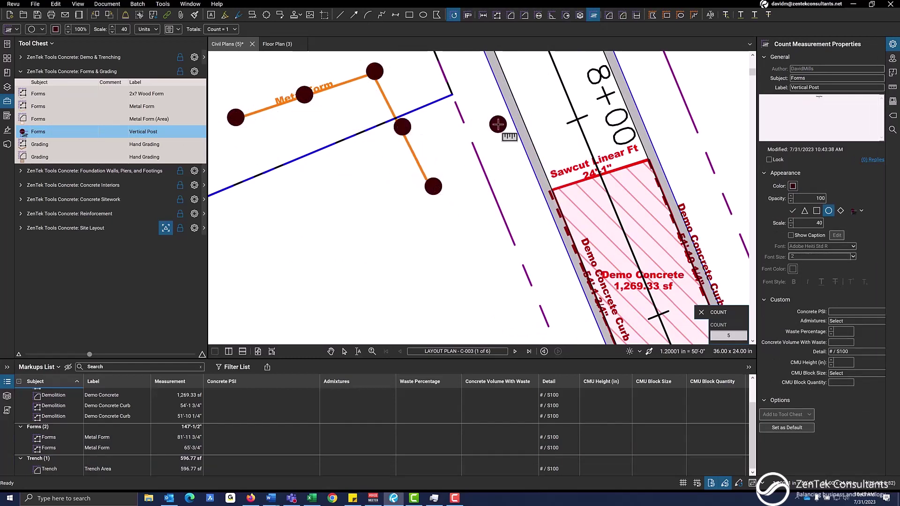
pyautogui.scroll(-2, 497, 136)
pyautogui.rightClick(466, 195)
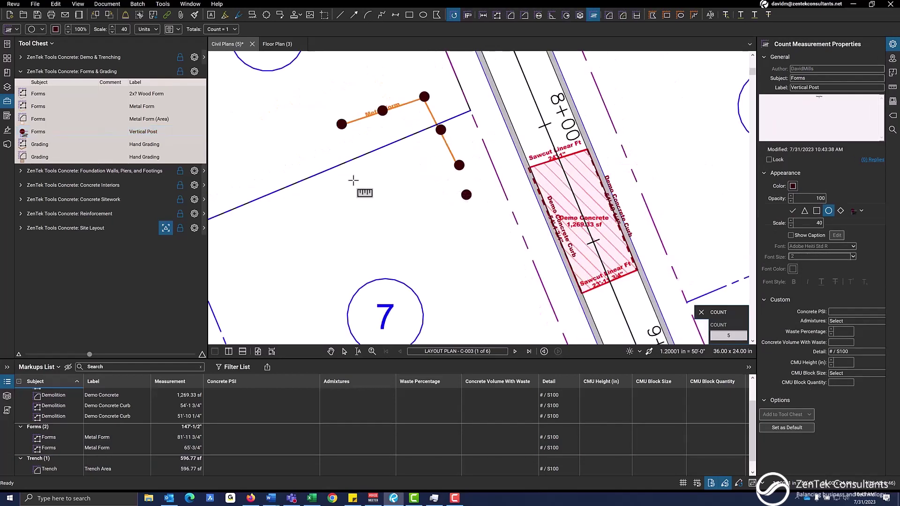
# Draw a four-point 612.34 sf Hand Grading area beside the Demo Concrete curb, then exit the tool
pyautogui.click(384, 190)
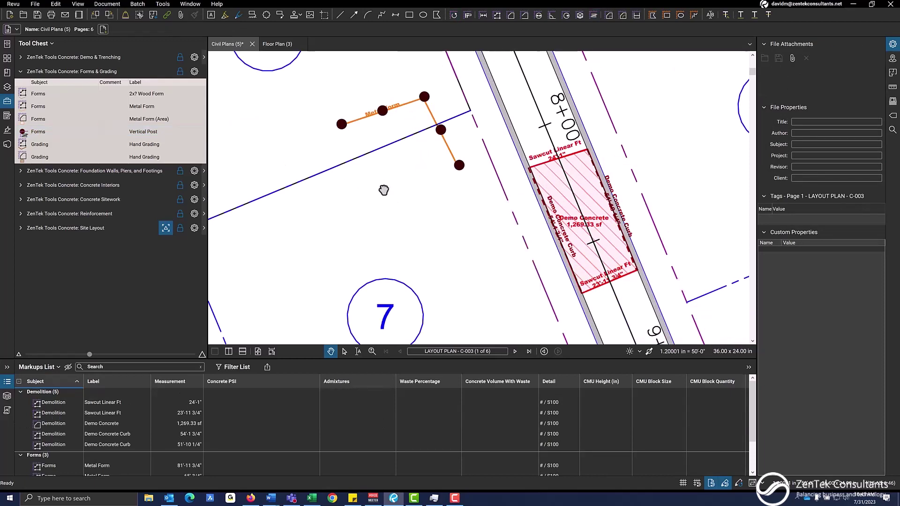
pyautogui.moveTo(427, 176); pyautogui.dragTo(407, 167)
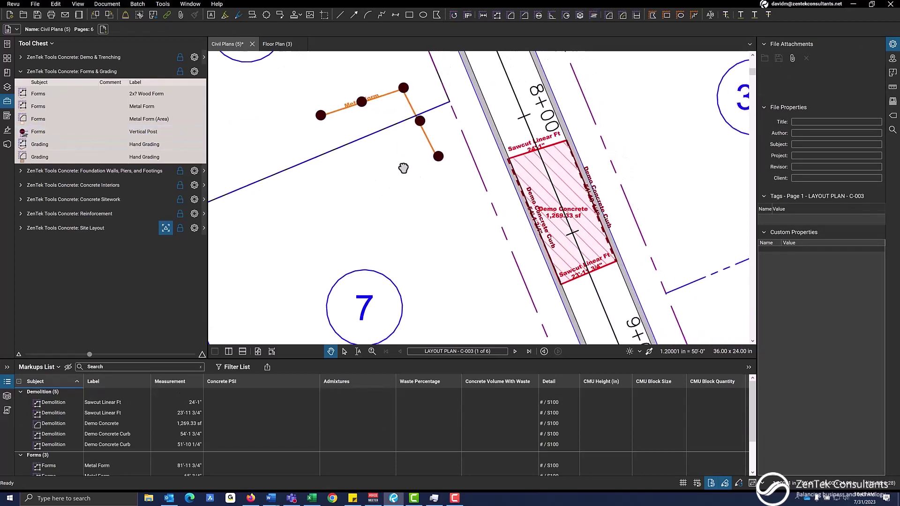
pyautogui.click(153, 157)
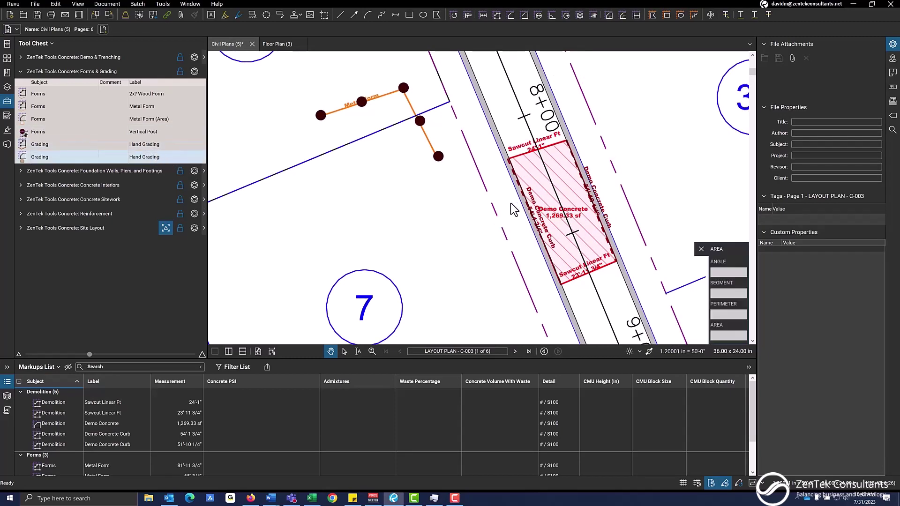
pyautogui.moveTo(476, 184); pyautogui.dragTo(429, 126)
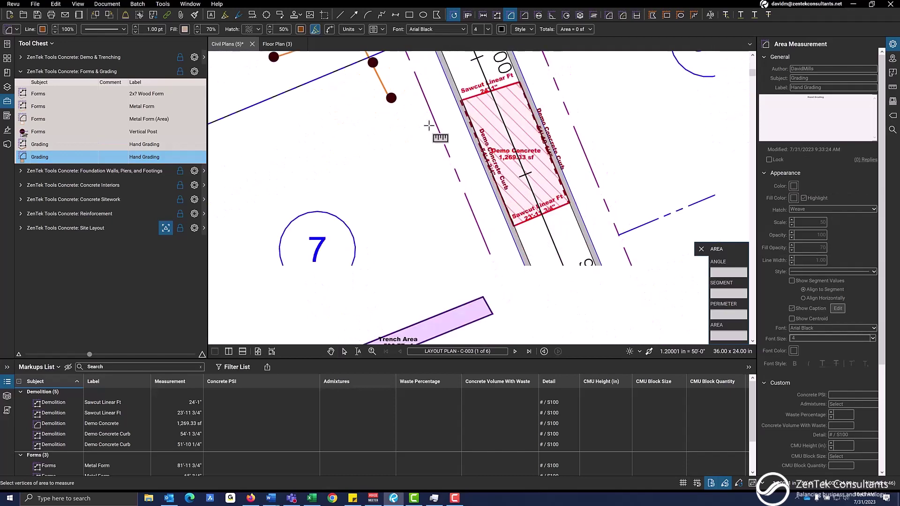
pyautogui.scroll(2, 444, 187)
pyautogui.click(541, 252)
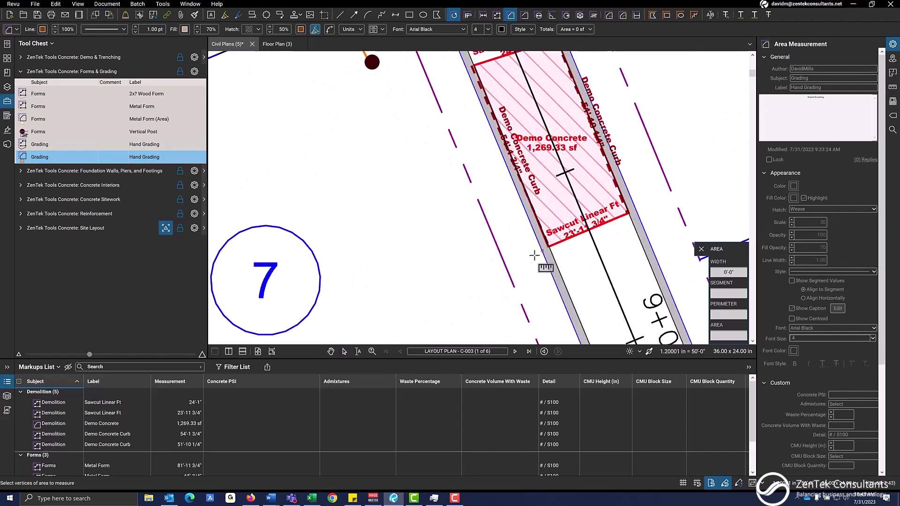
pyautogui.click(505, 263)
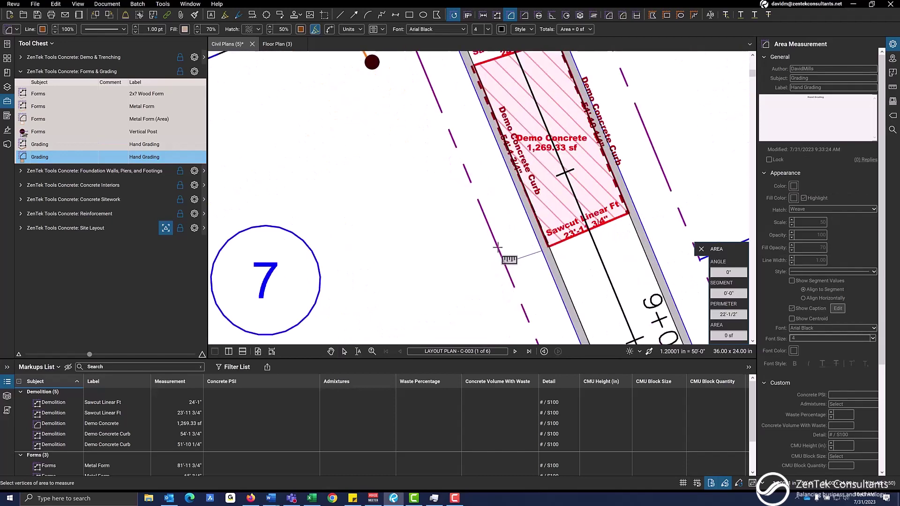
pyautogui.click(426, 76)
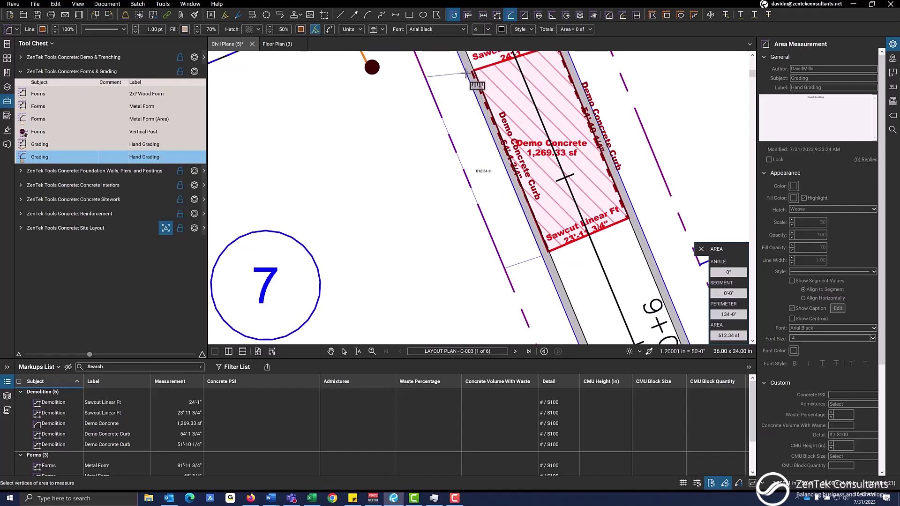
pyautogui.doubleClick(467, 73)
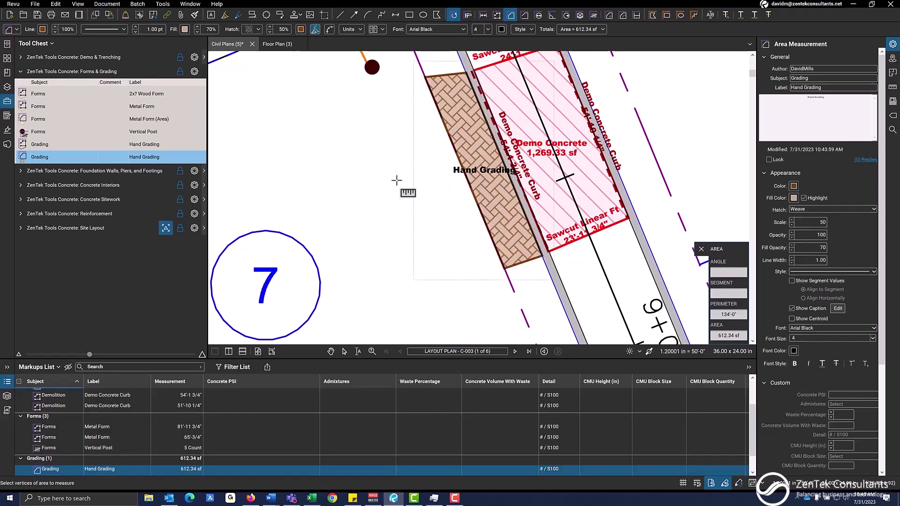
pyautogui.press('Escape')
pyautogui.click(368, 156)
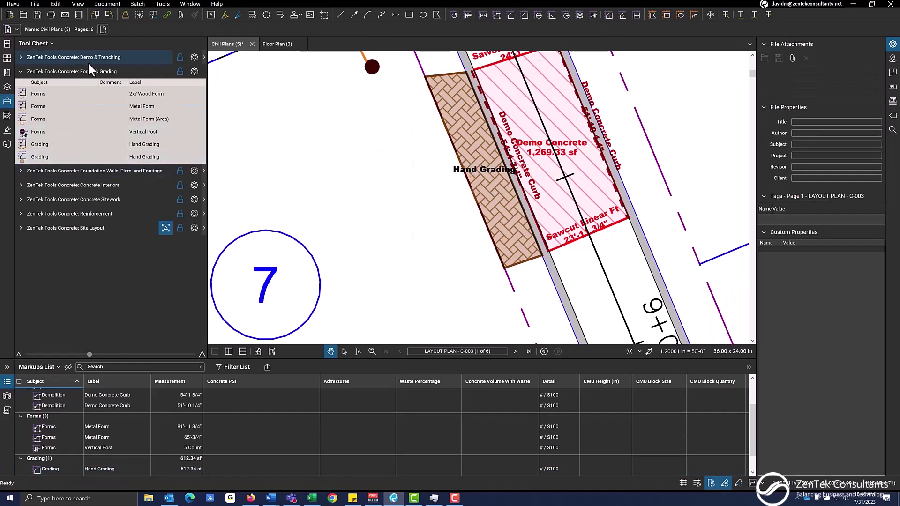
# Collapse Forms & Grading and expand the Foundation Walls, Piers, and Footings tool set
pyautogui.click(81, 71)
pyautogui.click(83, 84)
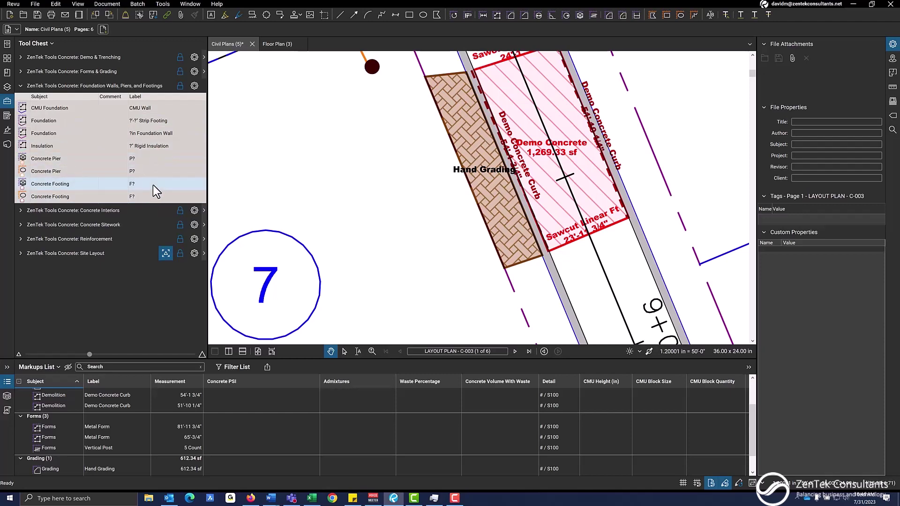
pyautogui.scroll(-1, 300, 159)
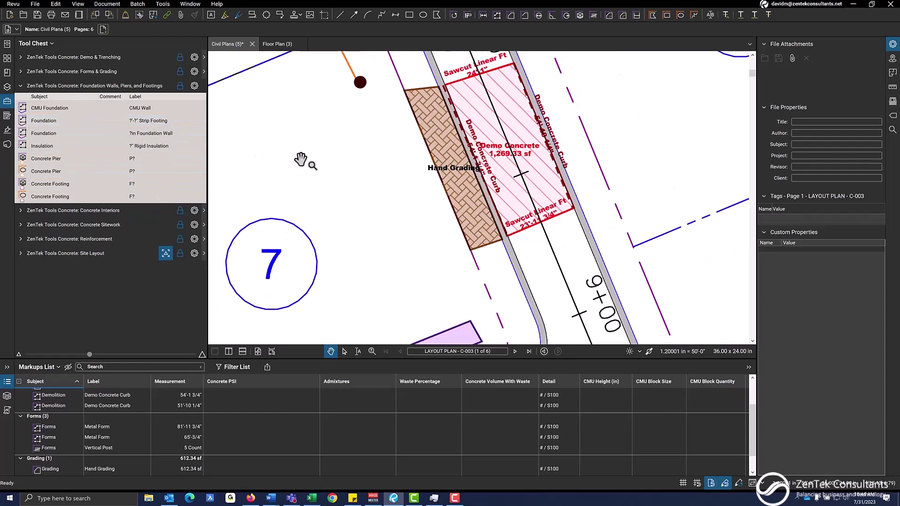
# Outline lot 8 with a CMU Wall polylength that measures 272'-3 1/2"
pyautogui.click(156, 107)
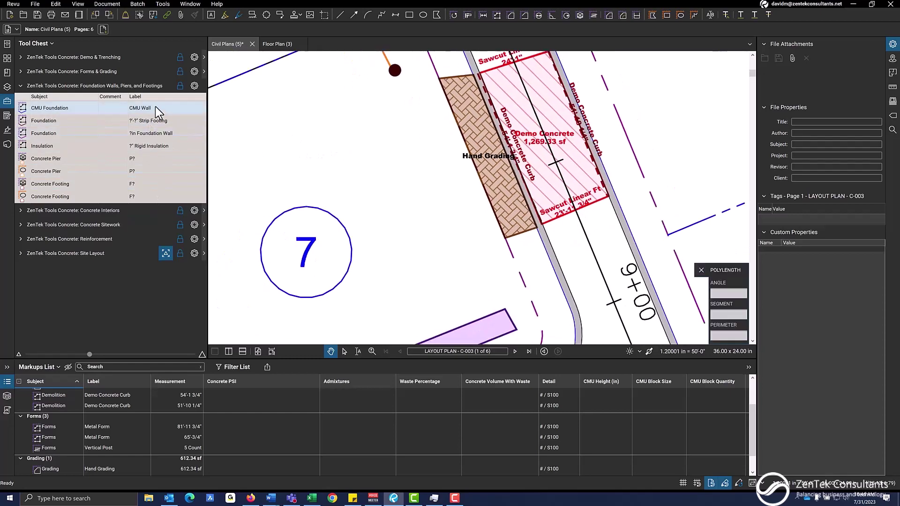
pyautogui.scroll(-1, 360, 175)
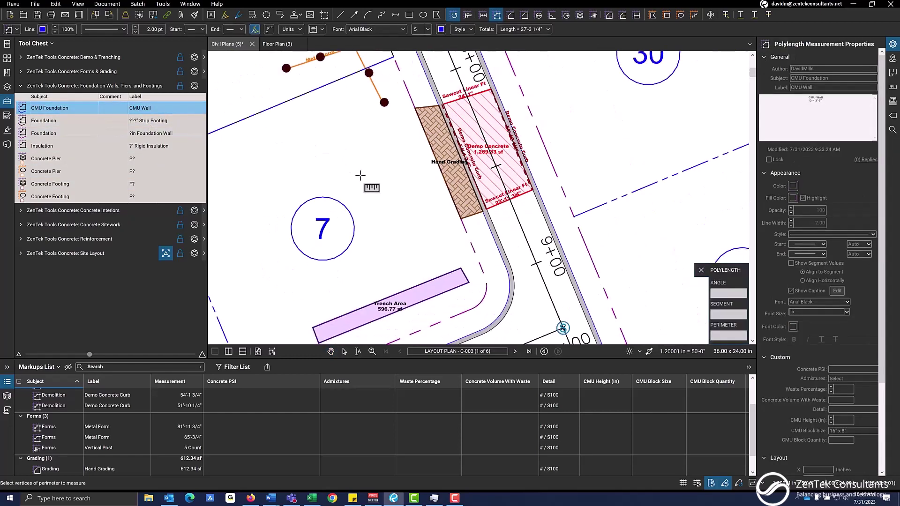
pyautogui.scroll(-3, 360, 175)
pyautogui.moveTo(349, 217); pyautogui.dragTo(504, 90)
pyautogui.scroll(2, 464, 149)
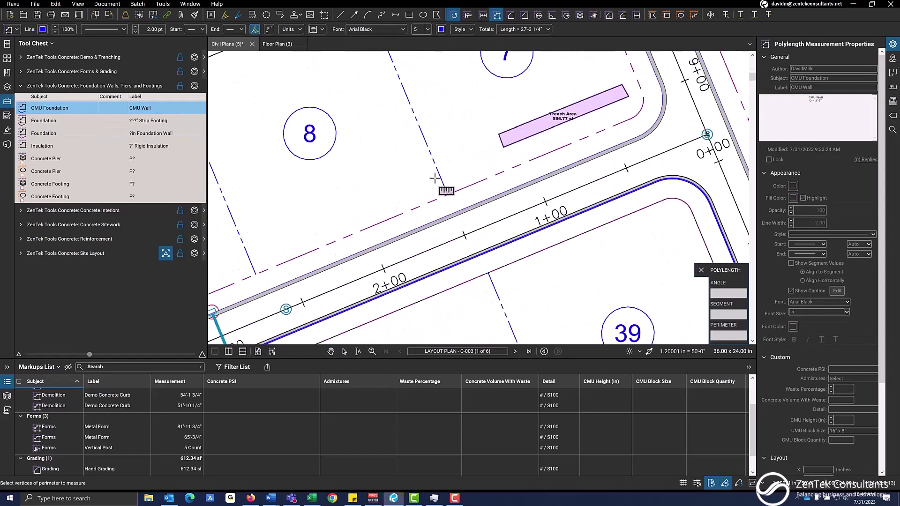
pyautogui.click(426, 188)
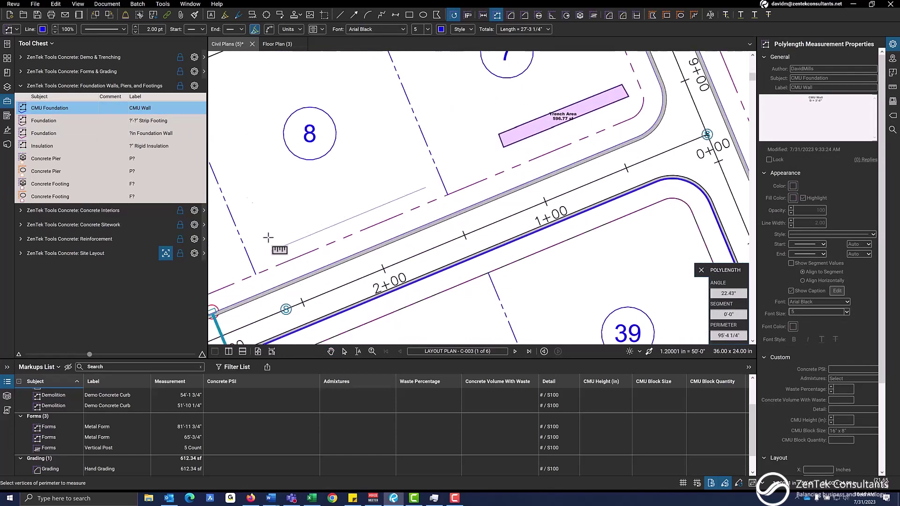
pyautogui.moveTo(258, 184); pyautogui.dragTo(375, 271)
pyautogui.click(328, 171)
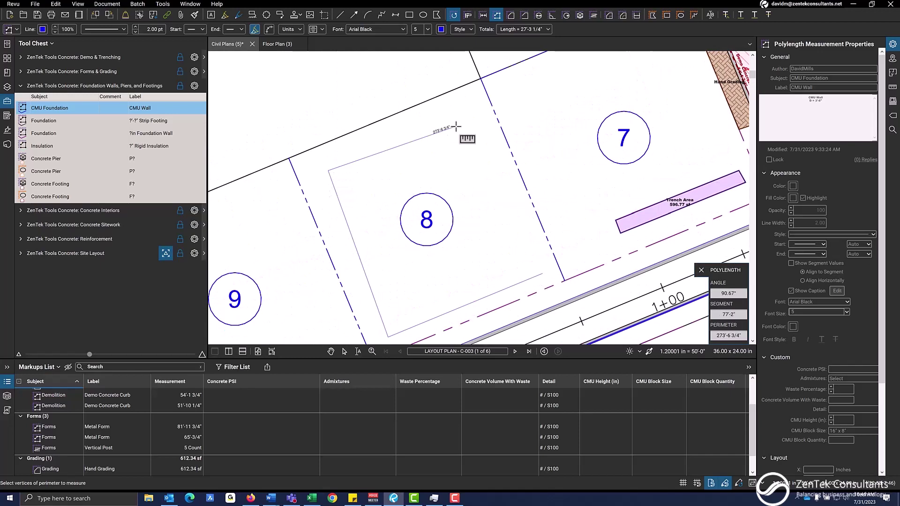
pyautogui.doubleClick(452, 122)
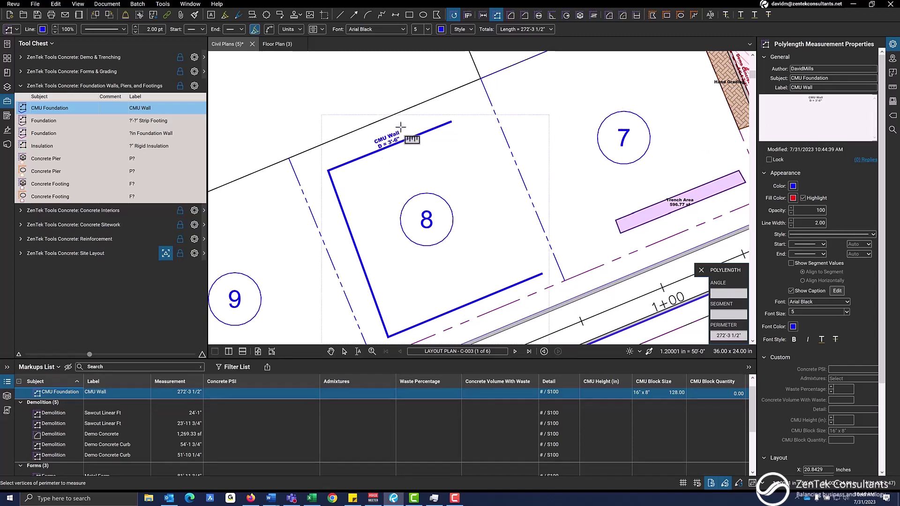
pyautogui.scroll(1, 402, 167)
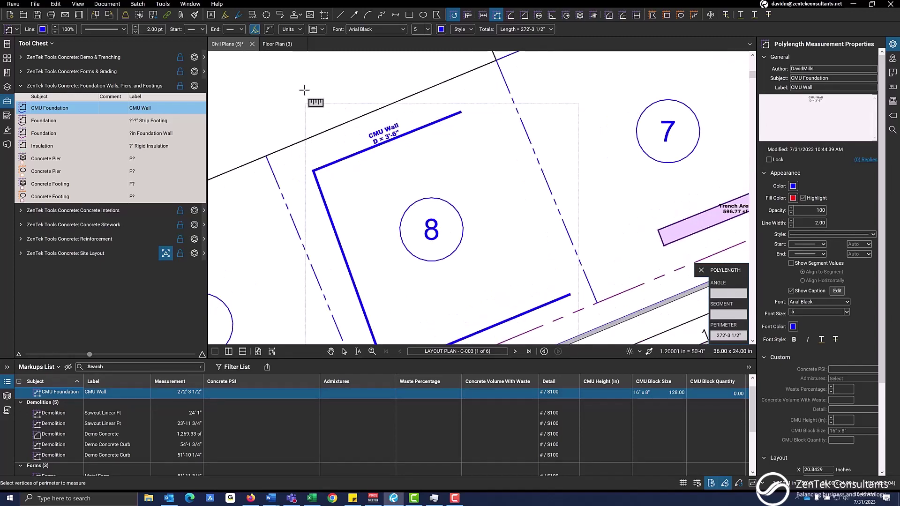
pyautogui.press('Escape')
# In the Markups List, give the CMU Wall 10% waste and a 42-inch CMU height
pyautogui.click(435, 395)
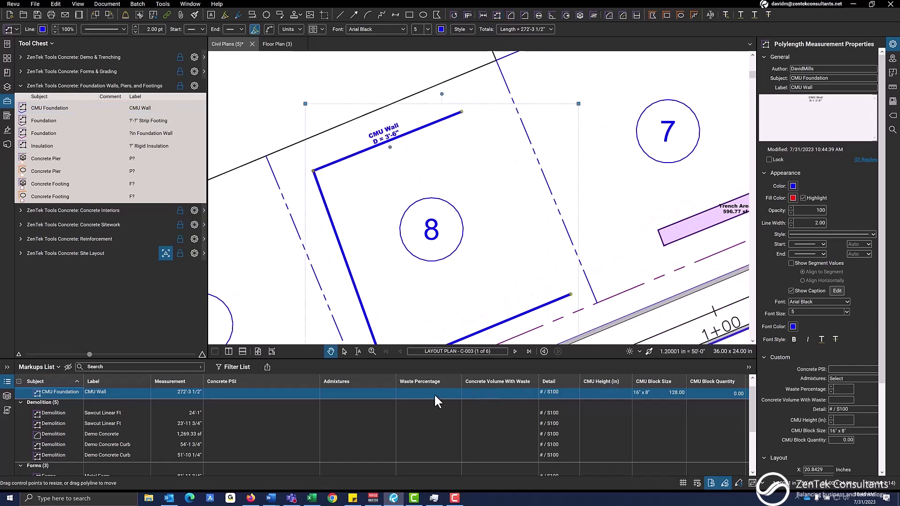
pyautogui.click(435, 395)
pyautogui.press('Return')
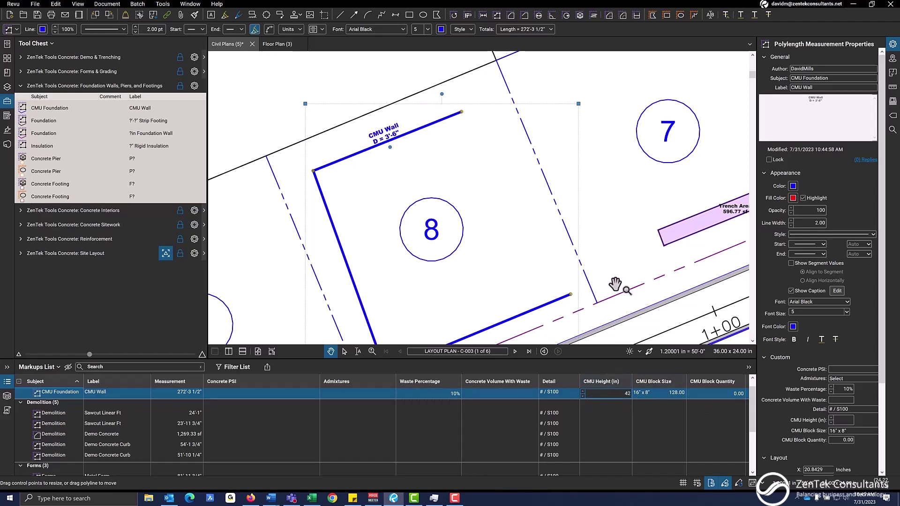
pyautogui.press('Return')
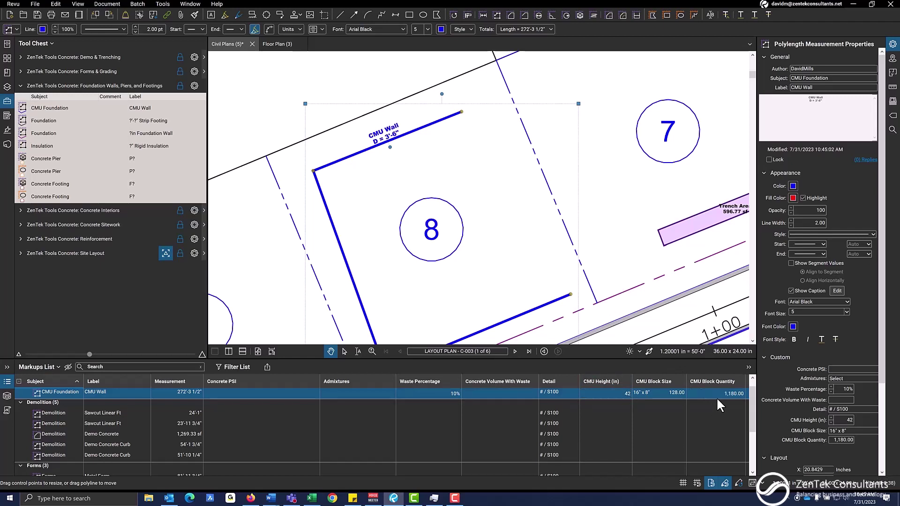
# Lower the CMU Wall waste to 5%, which cuts the block quantity to 1,126
pyautogui.moveTo(464, 195); pyautogui.dragTo(458, 185)
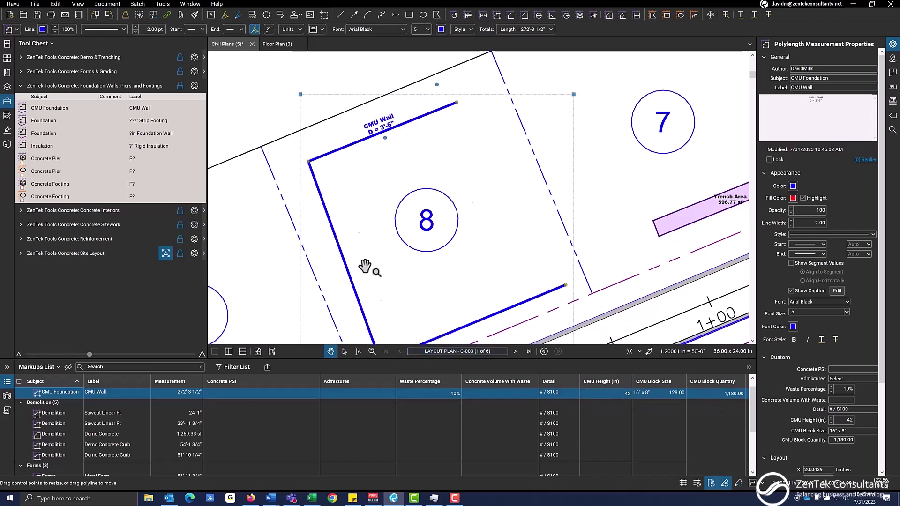
pyautogui.moveTo(362, 242); pyautogui.dragTo(348, 209)
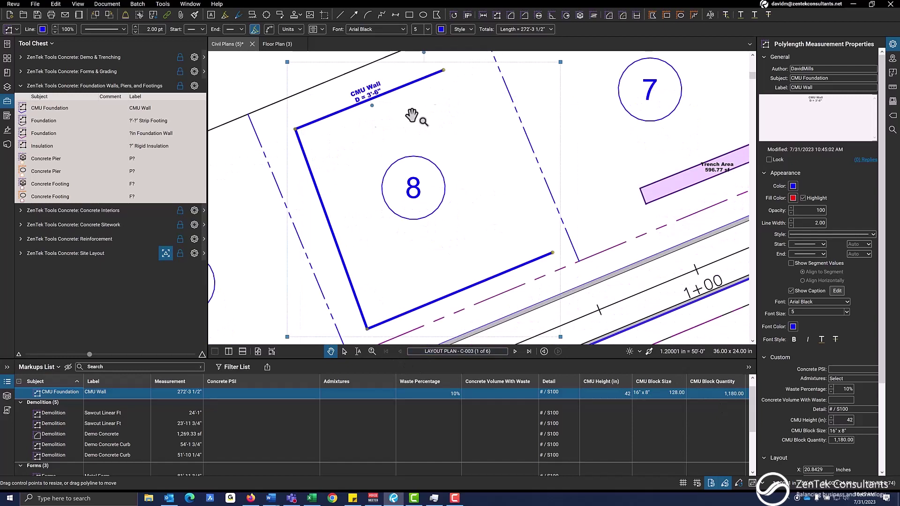
pyautogui.click(446, 392)
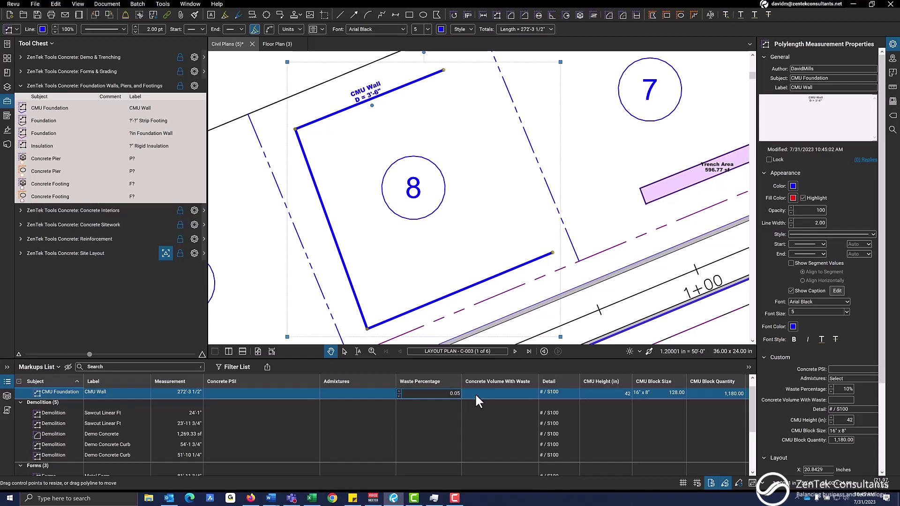
pyautogui.press('Return')
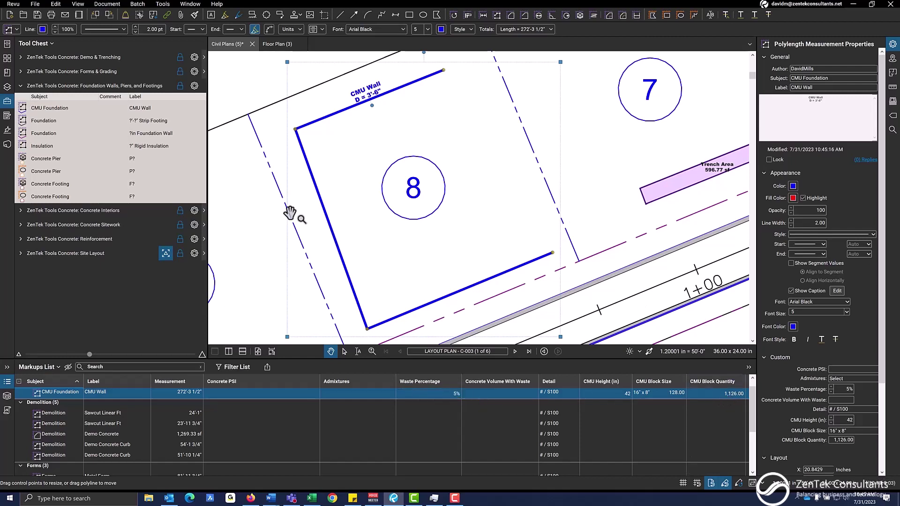
# Measure a 168'-5 1/4" strip footing around lot 9 and relabel it 3'-6" Strip Footing
pyautogui.click(172, 123)
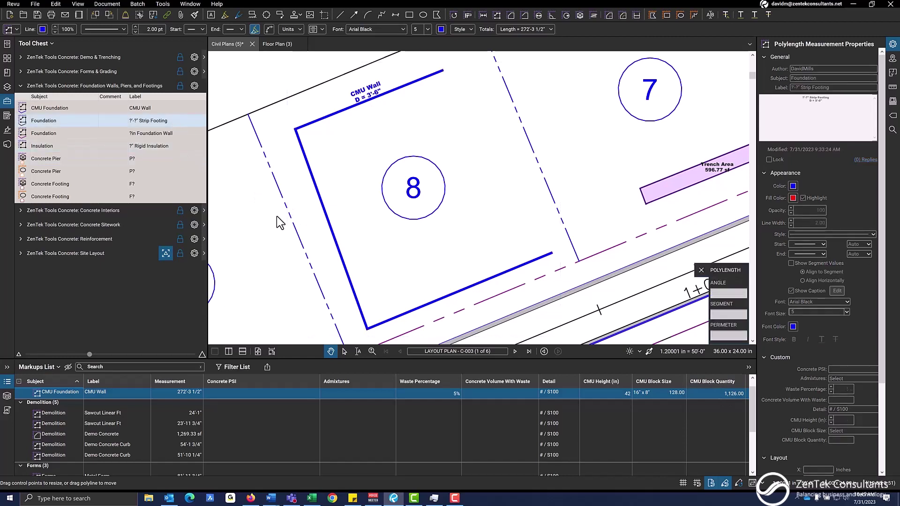
pyautogui.moveTo(281, 192); pyautogui.dragTo(406, 110)
pyautogui.click(437, 265)
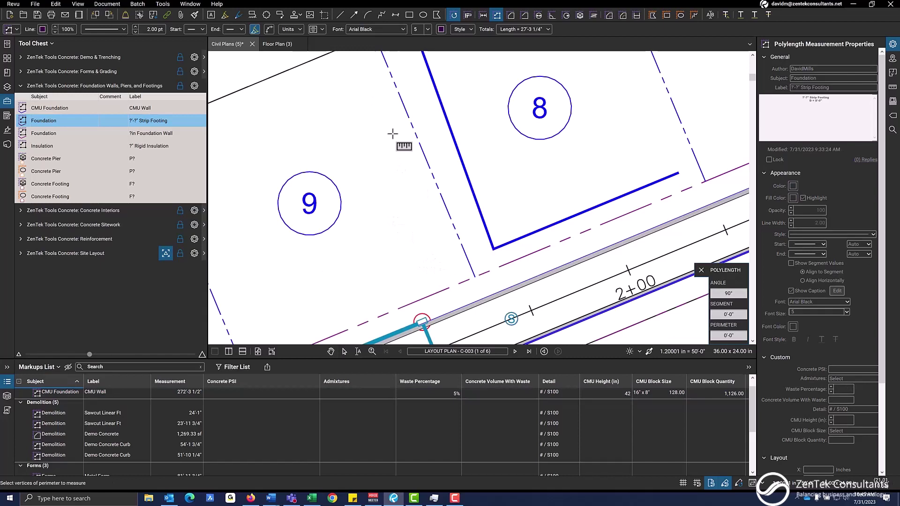
pyautogui.moveTo(285, 99); pyautogui.dragTo(340, 100)
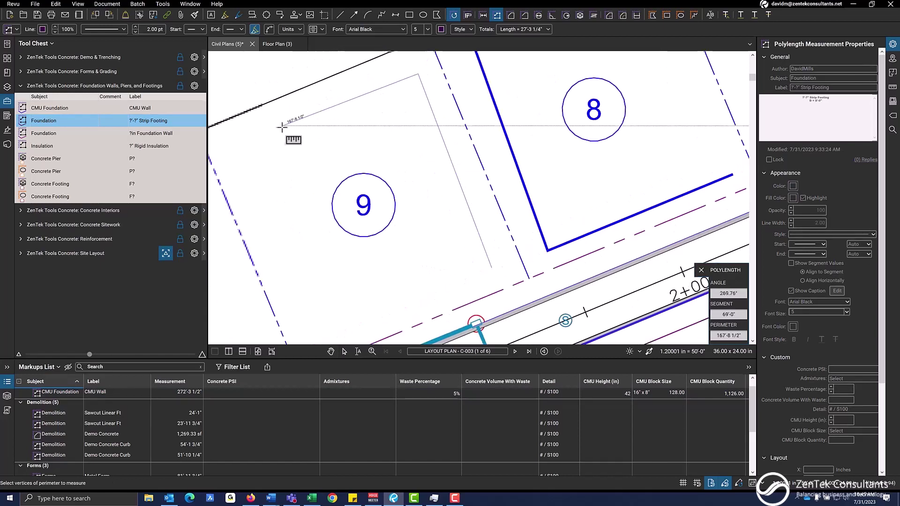
pyautogui.press('Return')
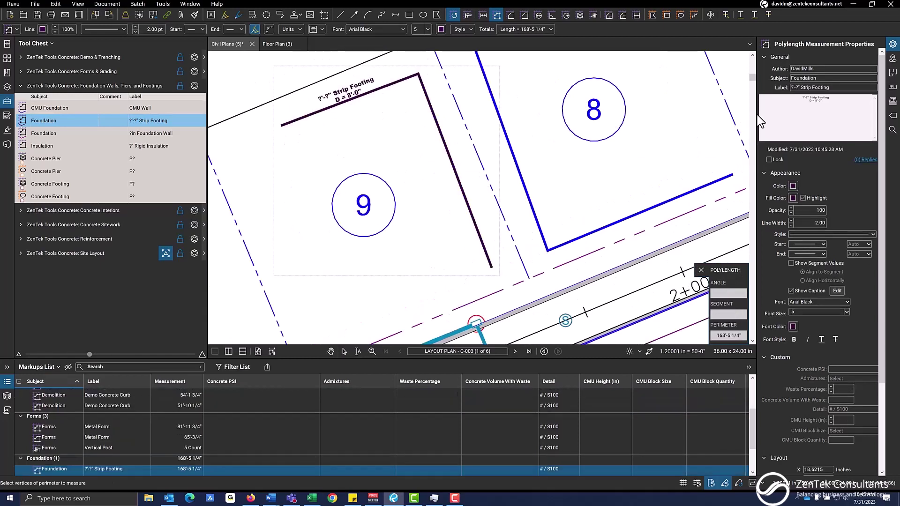
pyautogui.click(798, 88)
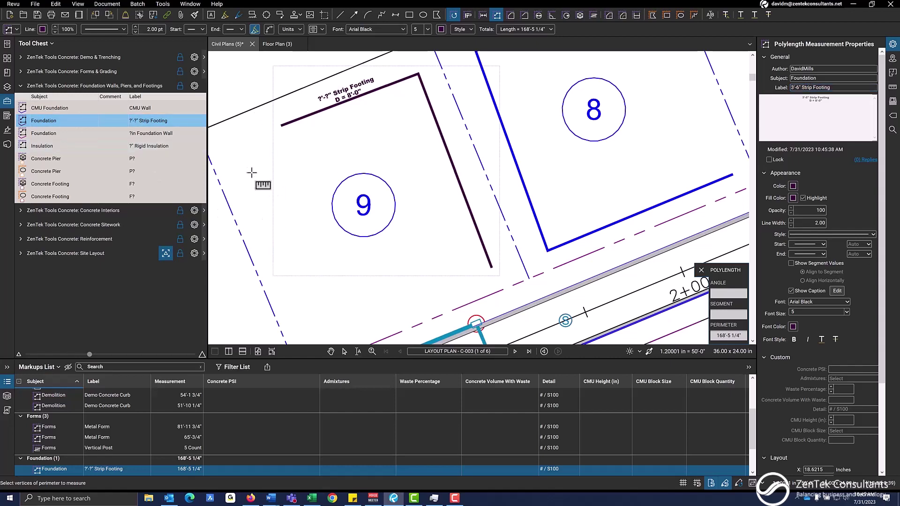
pyautogui.press('Escape')
# Change the lot 9 strip footing's depth from 8'-0" to 3'-6"
pyautogui.click(249, 137)
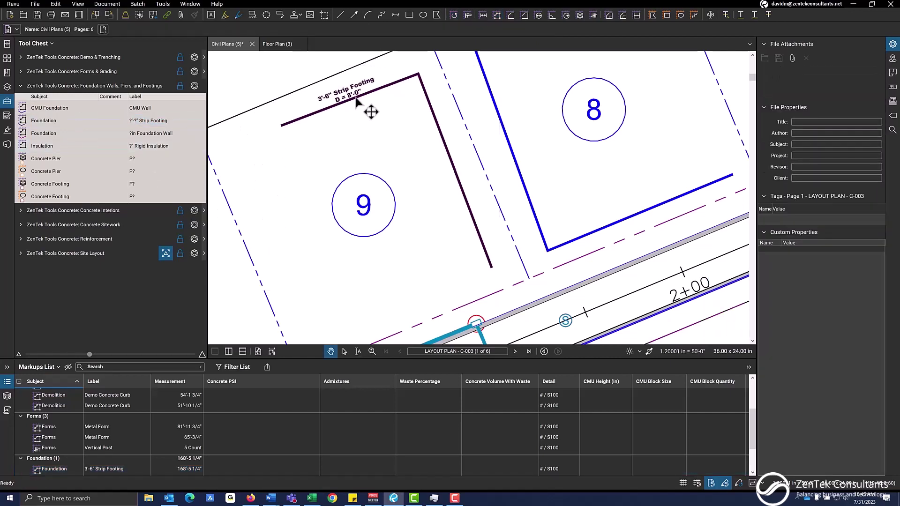
pyautogui.hotkey('ctrl', 'a')
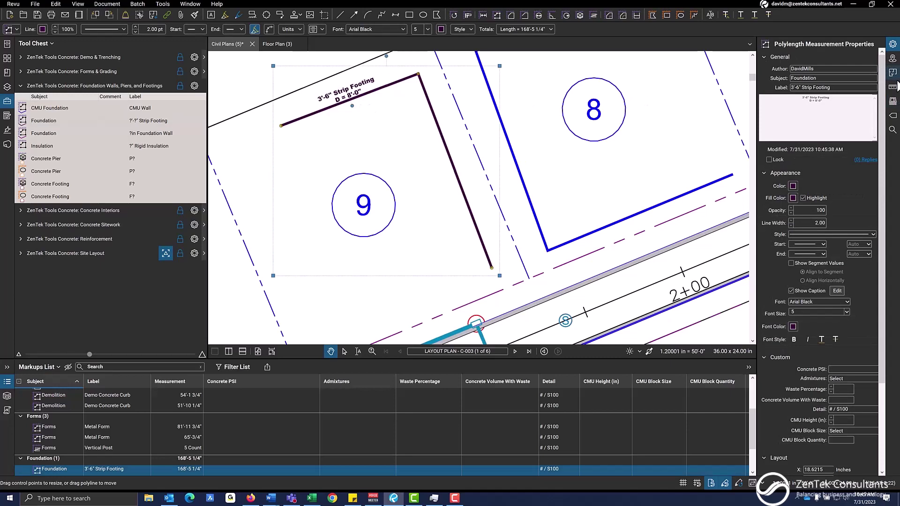
pyautogui.click(894, 88)
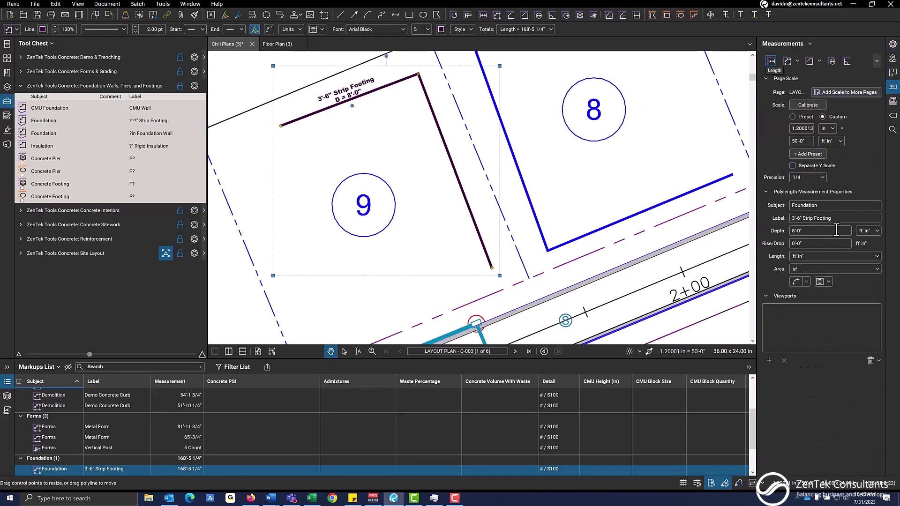
pyautogui.click(820, 230)
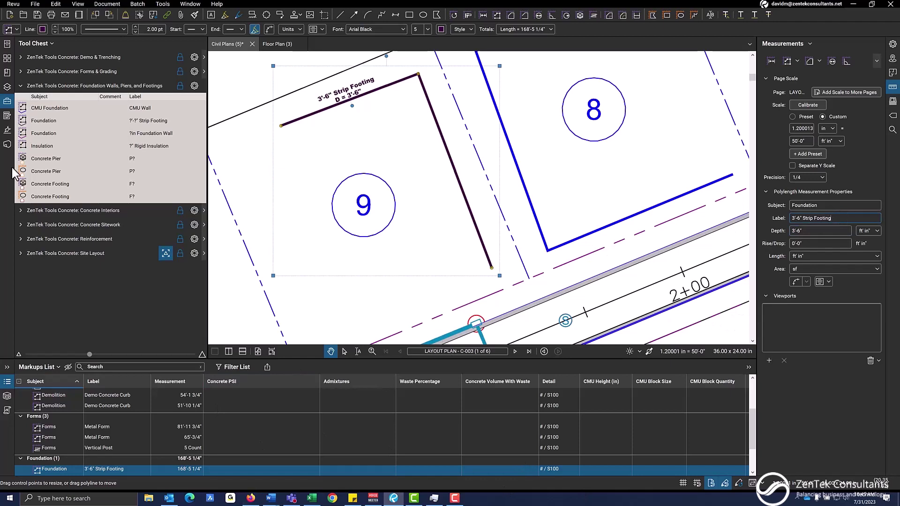
pyautogui.click(174, 148)
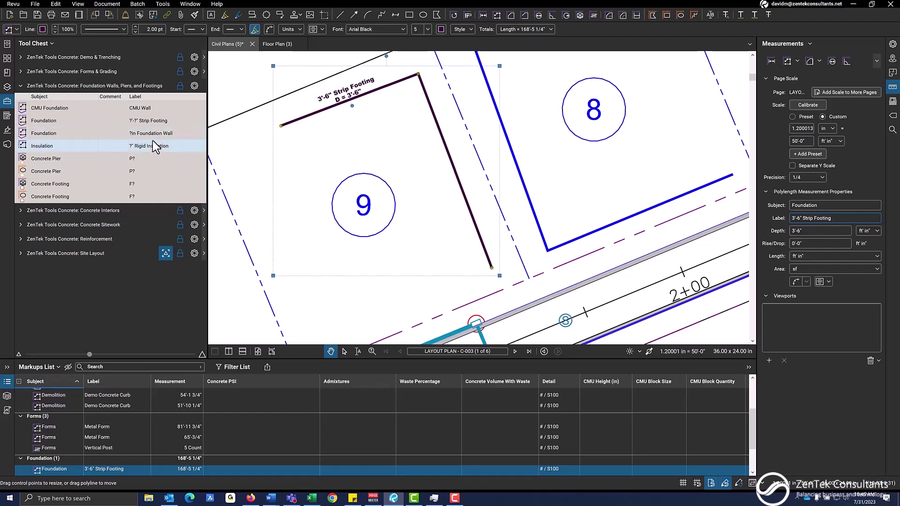
# Trace lot 8's CMU wall with a 274'-11" 7" Rigid Insulation polyline
pyautogui.click(153, 140)
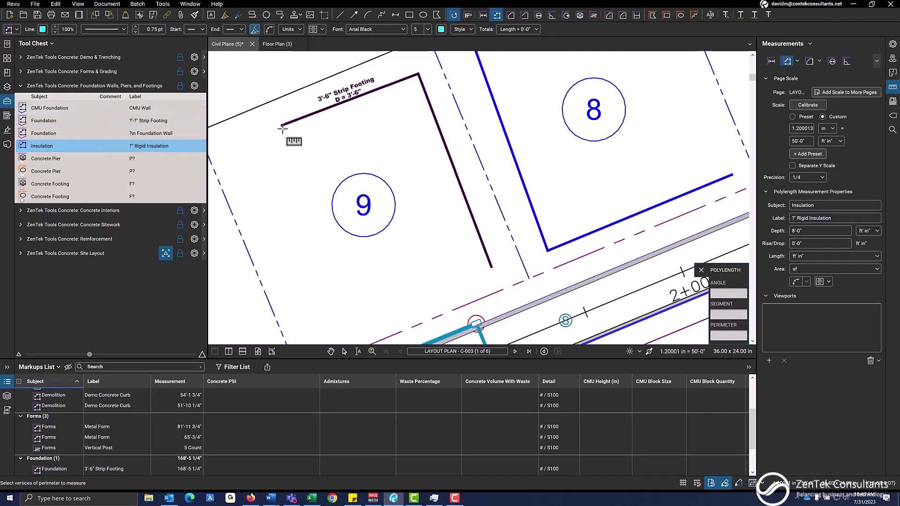
pyautogui.moveTo(274, 152); pyautogui.dragTo(252, 211)
pyautogui.moveTo(531, 75); pyautogui.dragTo(498, 119)
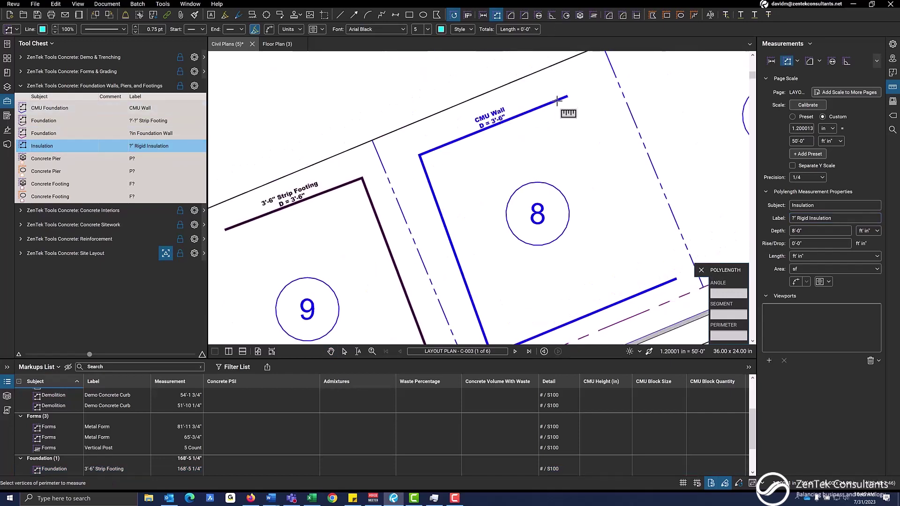
pyautogui.scroll(2, 569, 93)
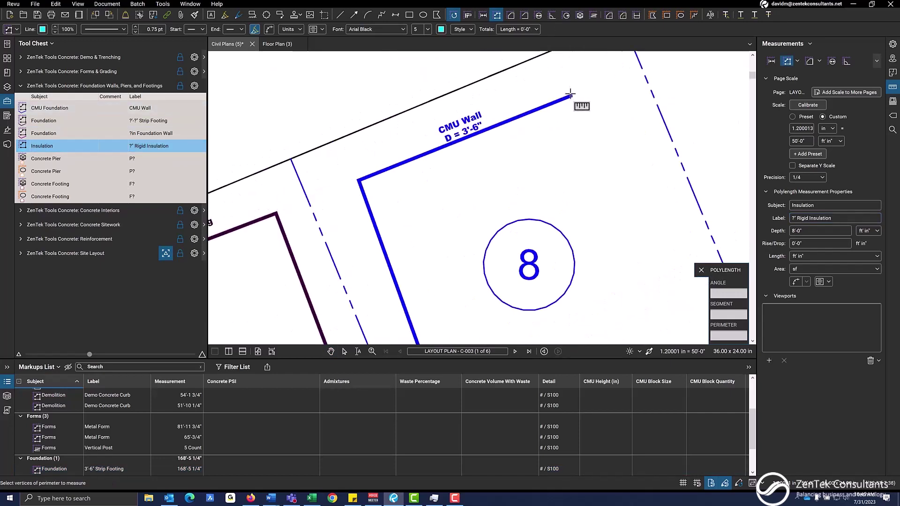
pyautogui.click(570, 94)
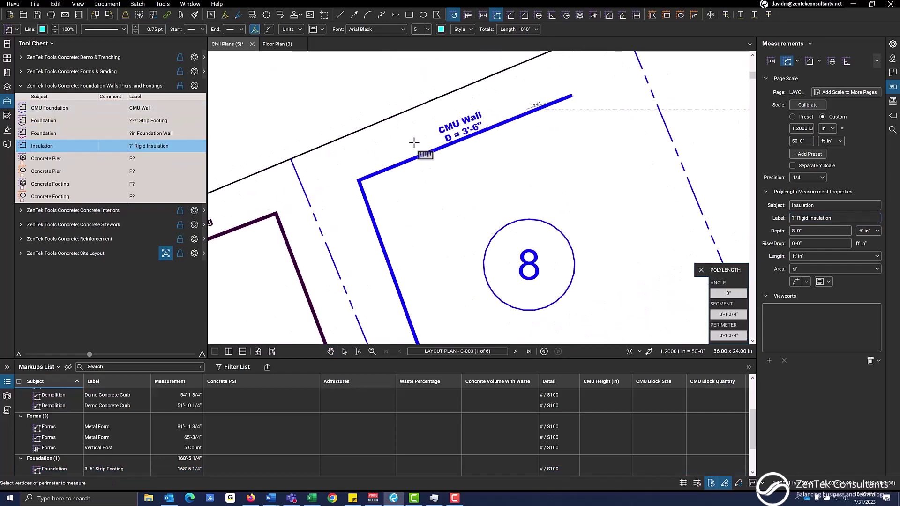
pyautogui.click(355, 178)
pyautogui.scroll(-5, 331, 261)
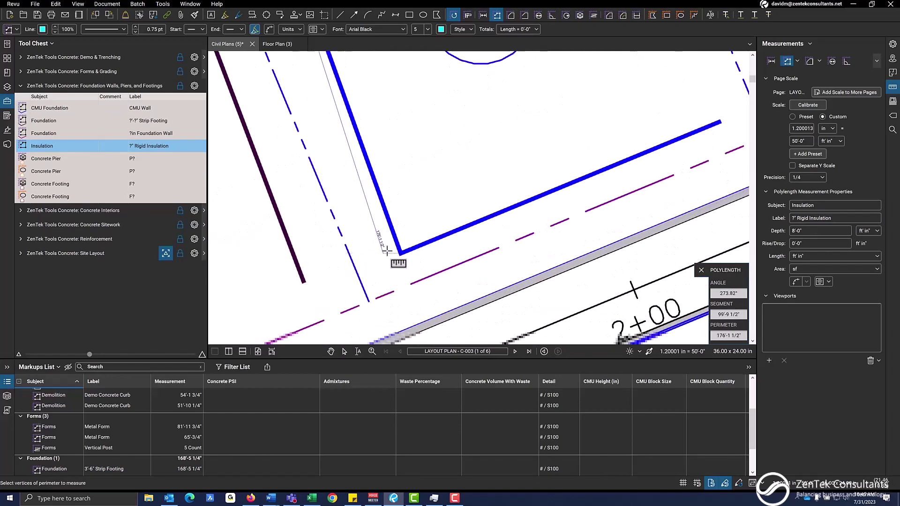
pyautogui.click(400, 253)
pyautogui.hscroll(3, 612, 194)
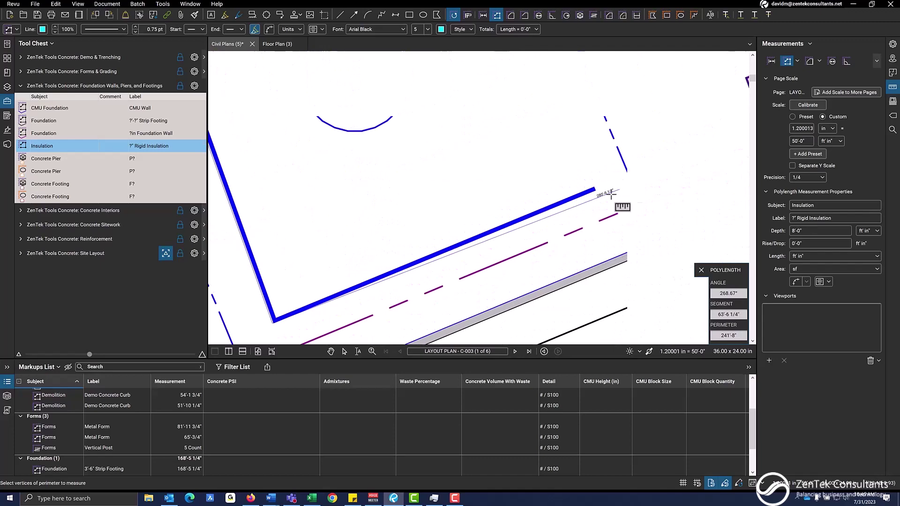
pyautogui.doubleClick(596, 190)
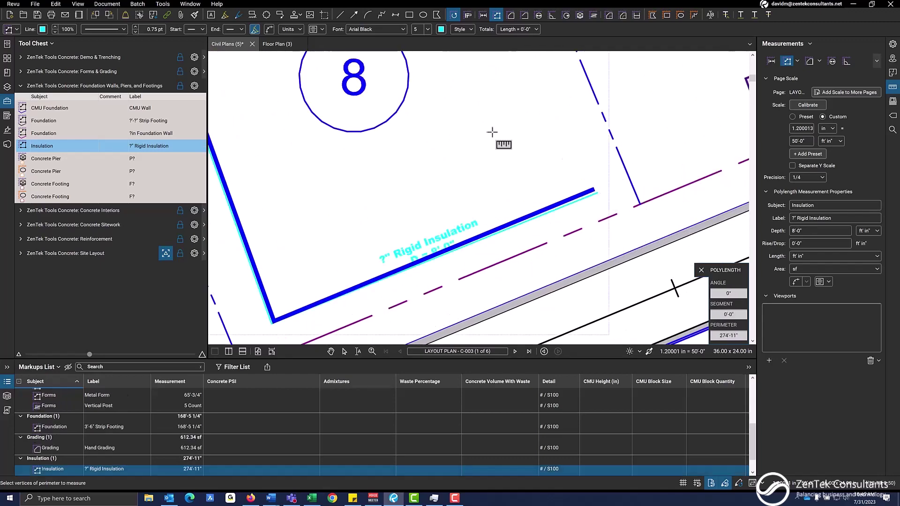
pyautogui.scroll(-2, 469, 183)
pyautogui.scroll(-5, 473, 134)
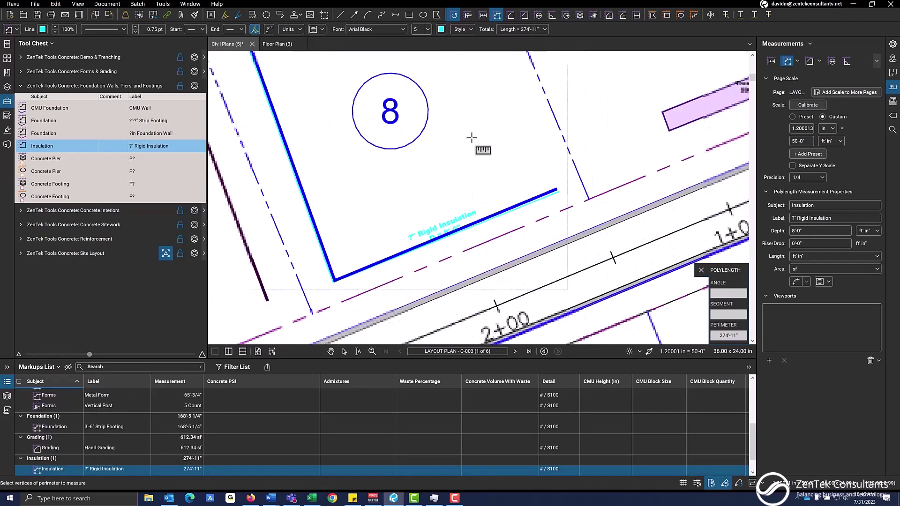
pyautogui.rightClick(312, 201)
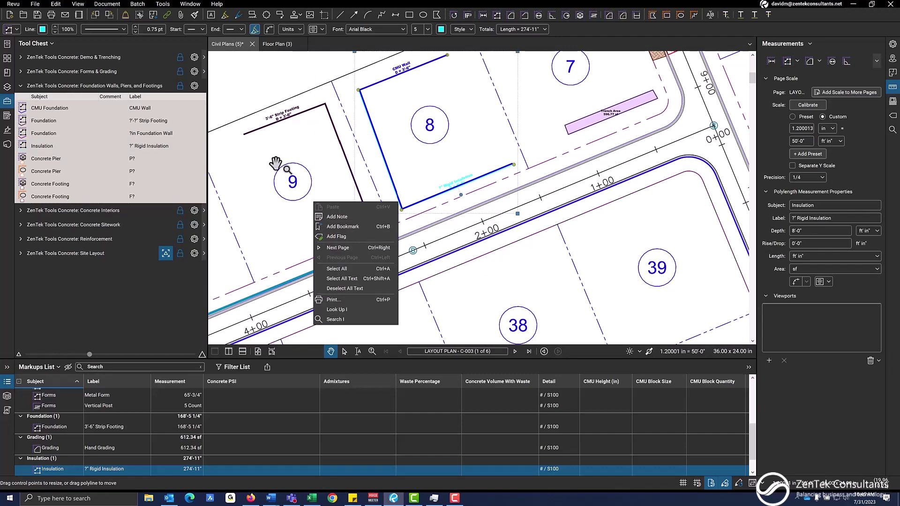
pyautogui.moveTo(261, 177); pyautogui.dragTo(250, 135)
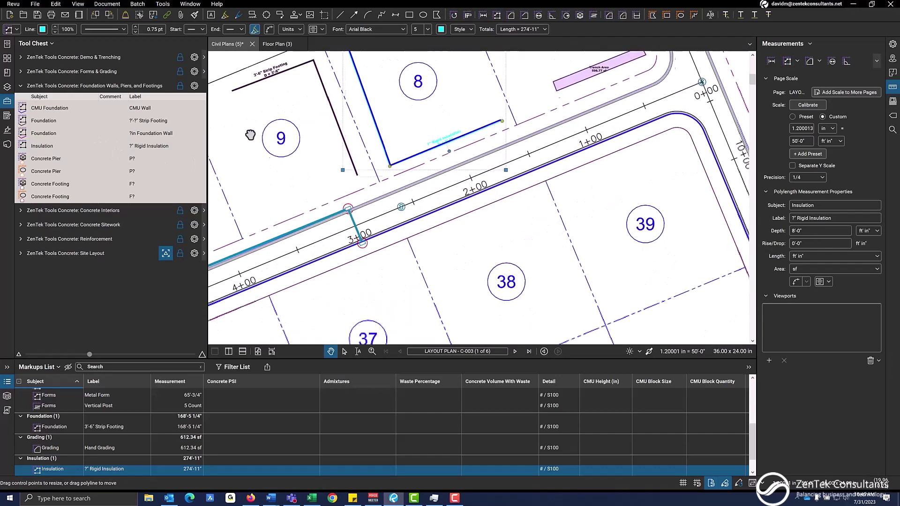
pyautogui.moveTo(369, 302); pyautogui.dragTo(335, 231)
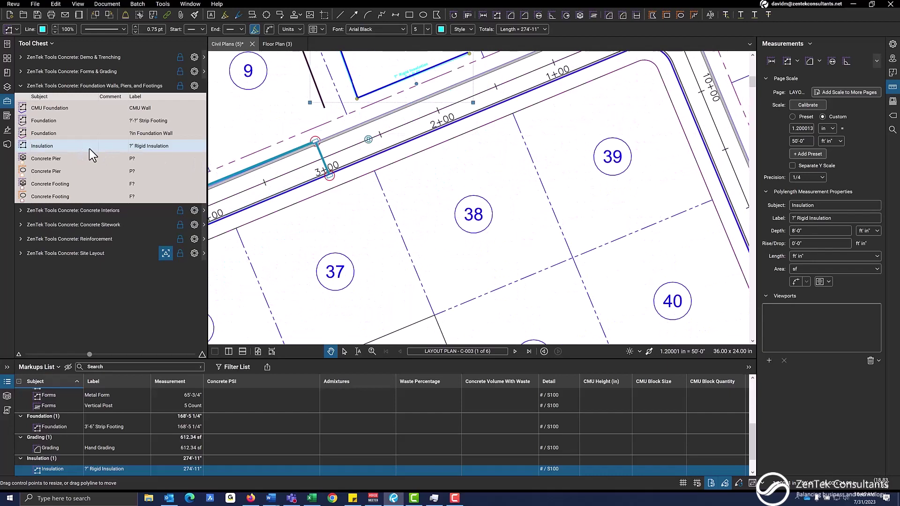
# Draw a rectangular Concrete Pier beside lot 38 and set its depth to 5'-0" (229.55 cu yd)
pyautogui.click(45, 155)
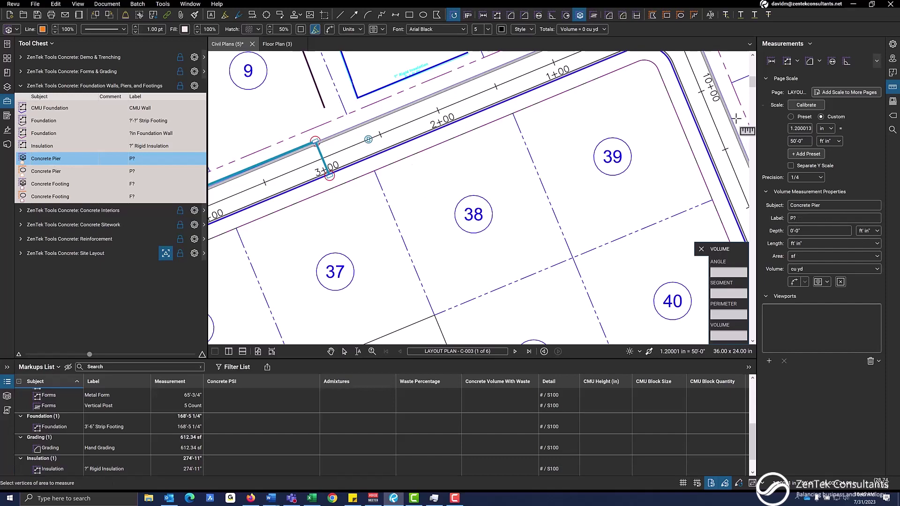
pyautogui.click(893, 44)
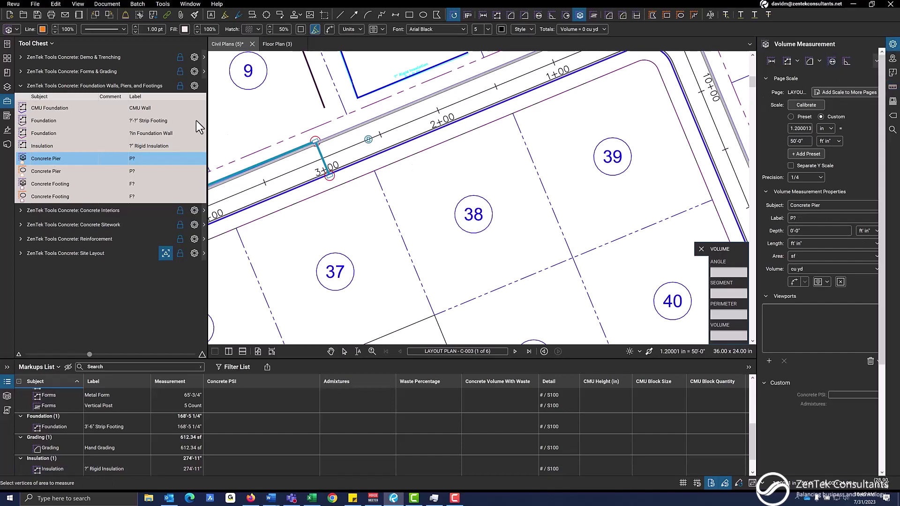
pyautogui.scroll(2, 417, 201)
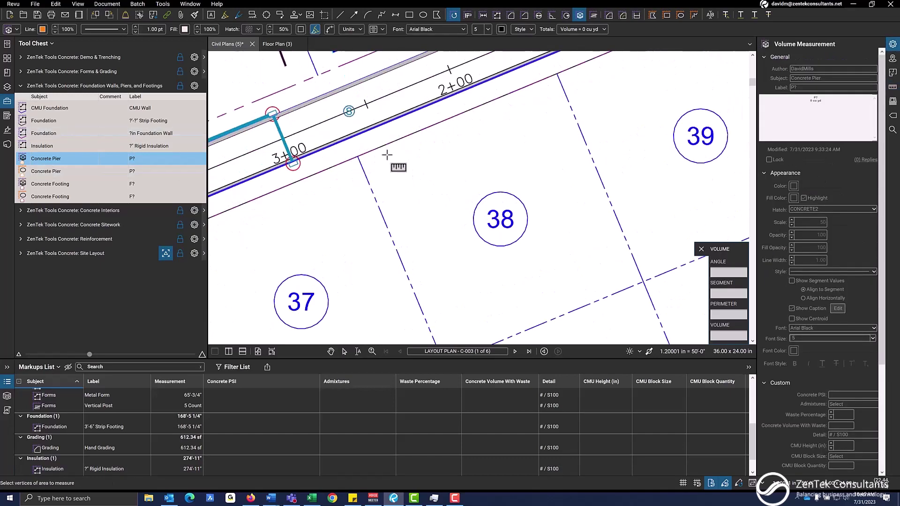
pyautogui.moveTo(388, 155); pyautogui.dragTo(444, 225)
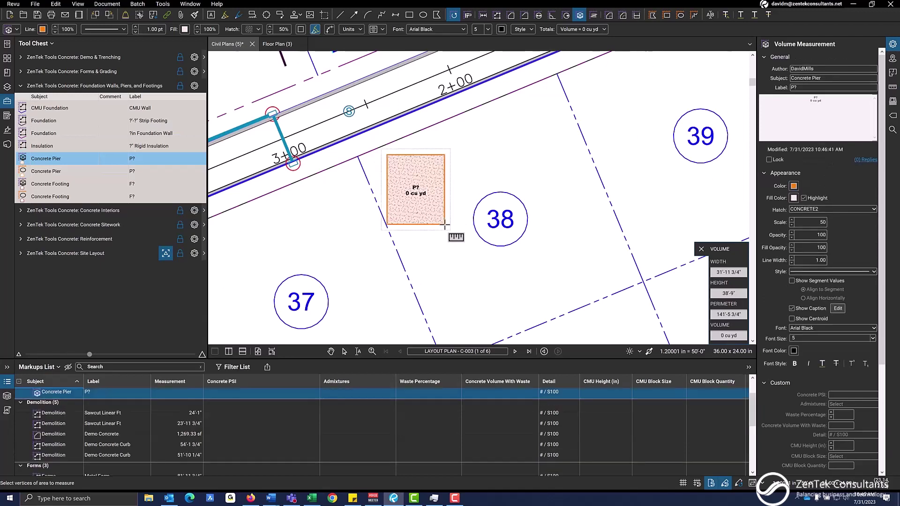
pyautogui.click(808, 87)
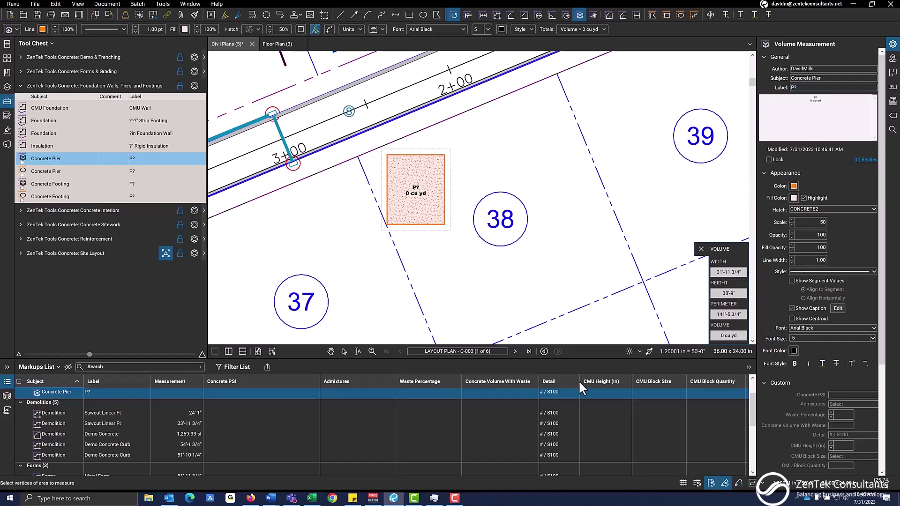
pyautogui.click(893, 87)
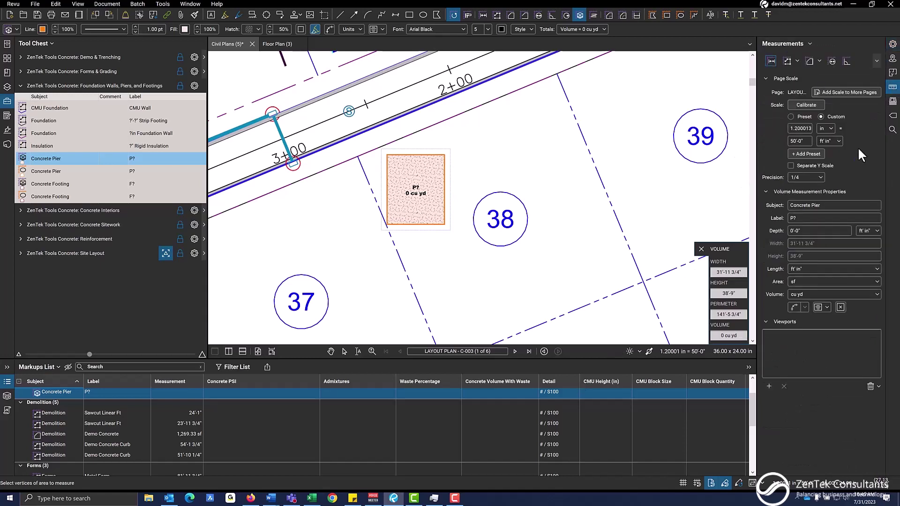
pyautogui.click(823, 232)
pyautogui.write('5')
pyautogui.press('Return')
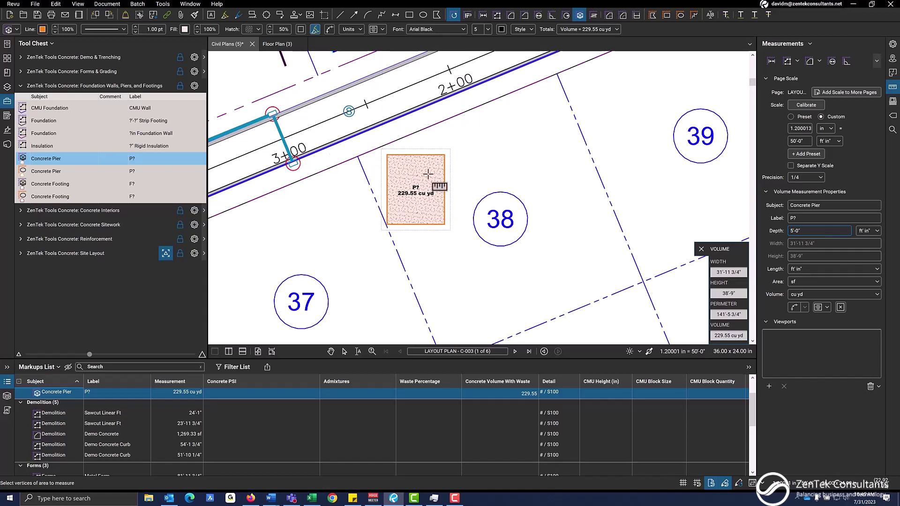
# Place a round Concrete Pier below the rectangular one with a 4'-0" depth (32.03 cu yd)
pyautogui.click(117, 171)
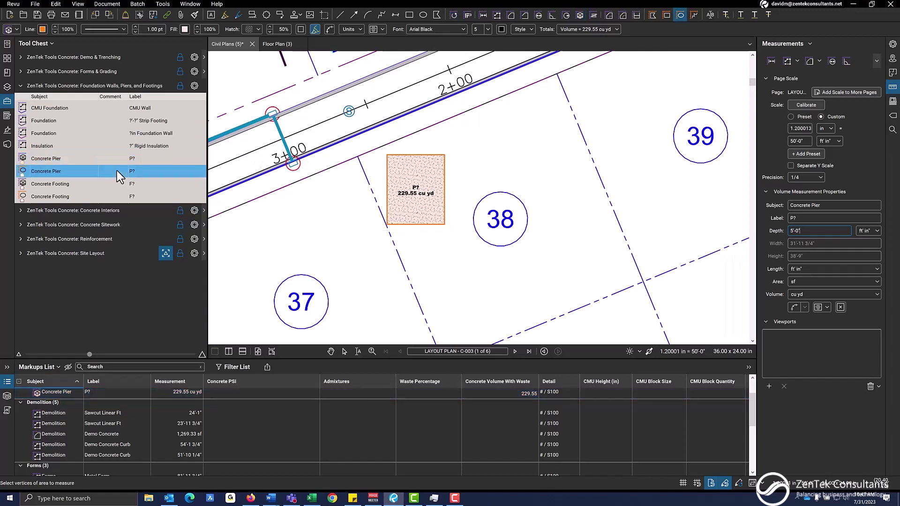
pyautogui.click(401, 218)
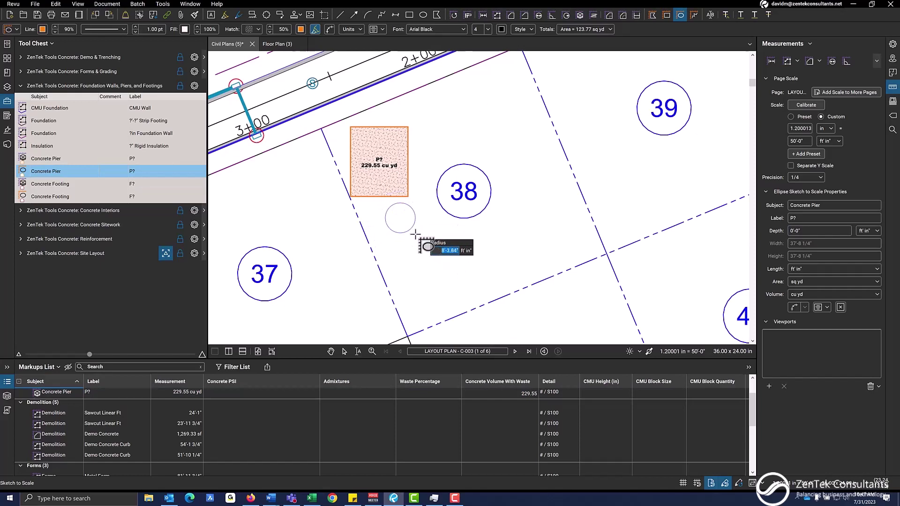
pyautogui.click(416, 233)
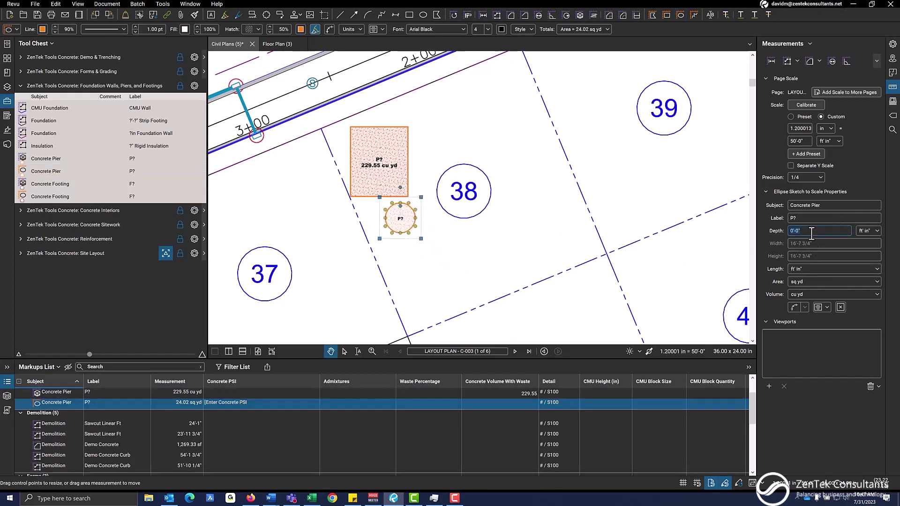
pyautogui.write('4')
pyautogui.press('Return')
pyautogui.scroll(1, 399, 230)
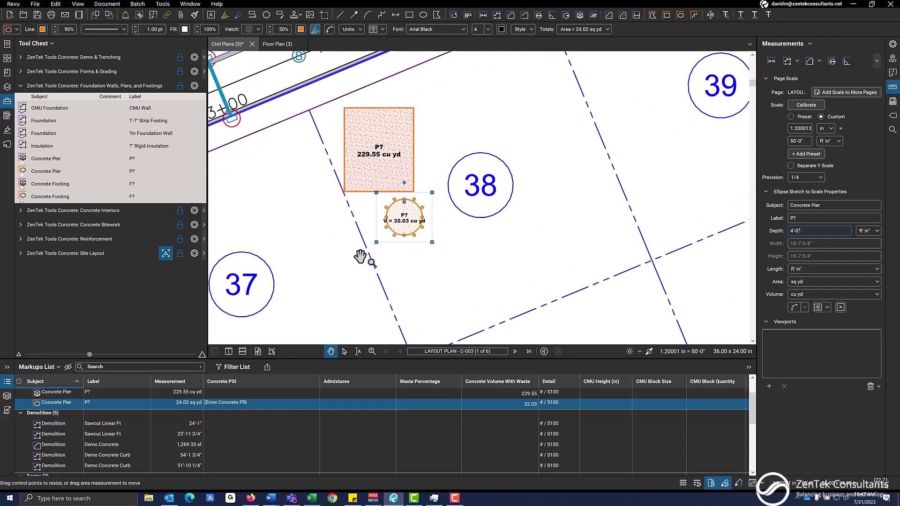
pyautogui.moveTo(439, 284); pyautogui.dragTo(426, 277)
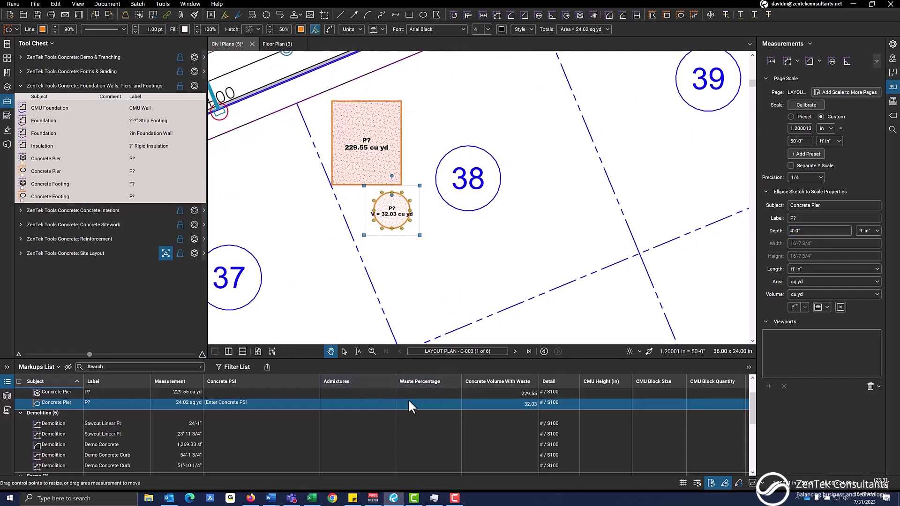
# Set waste to 5% on the rectangular pier and 10% on the round pier
pyautogui.click(435, 394)
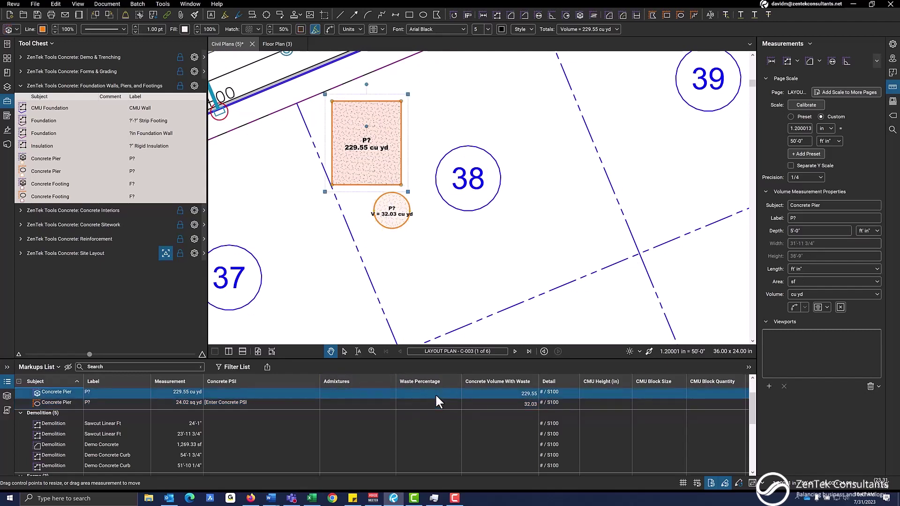
pyautogui.click(435, 393)
pyautogui.write('.05')
pyautogui.press('Return')
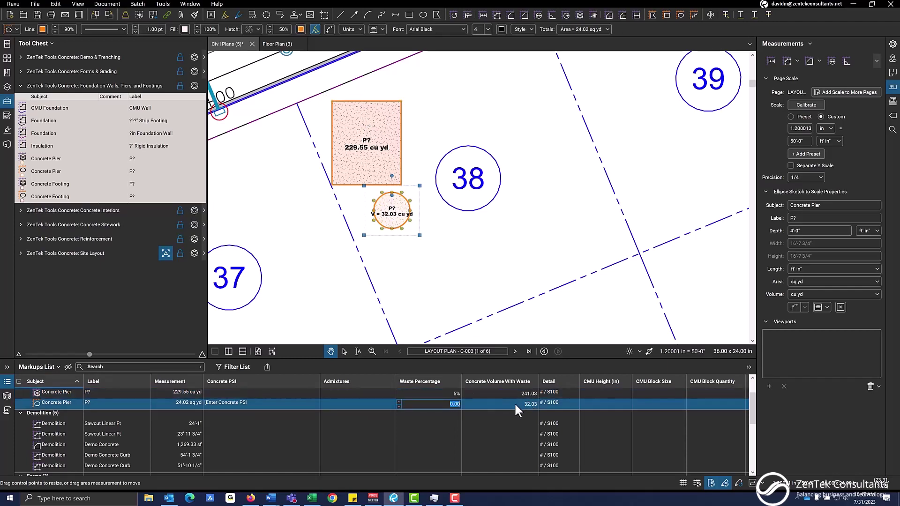
pyautogui.write('.10')
pyautogui.press('Return')
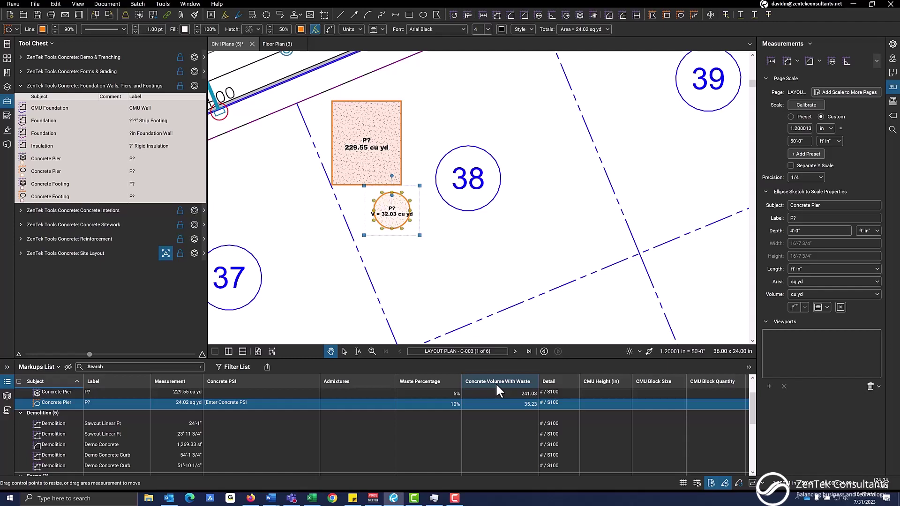
# Enter 5,000 Concrete PSI for both the round and rectangular piers
pyautogui.click(240, 402)
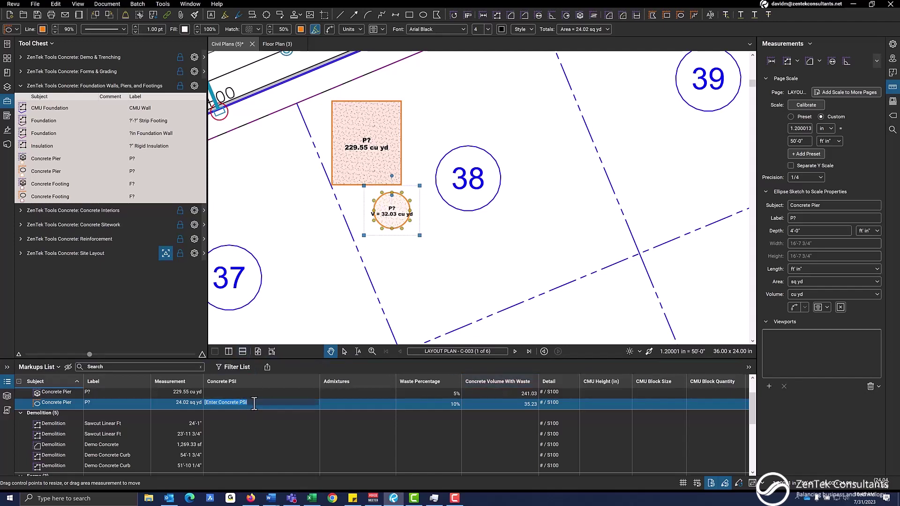
pyautogui.write('5,0')
pyautogui.hotkey('ctrl', 'a')
pyautogui.press('Return')
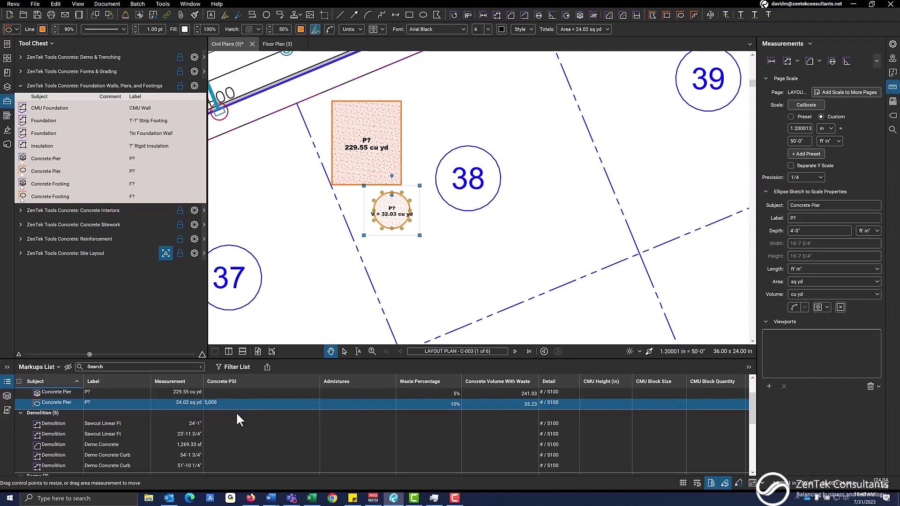
pyautogui.press('Up')
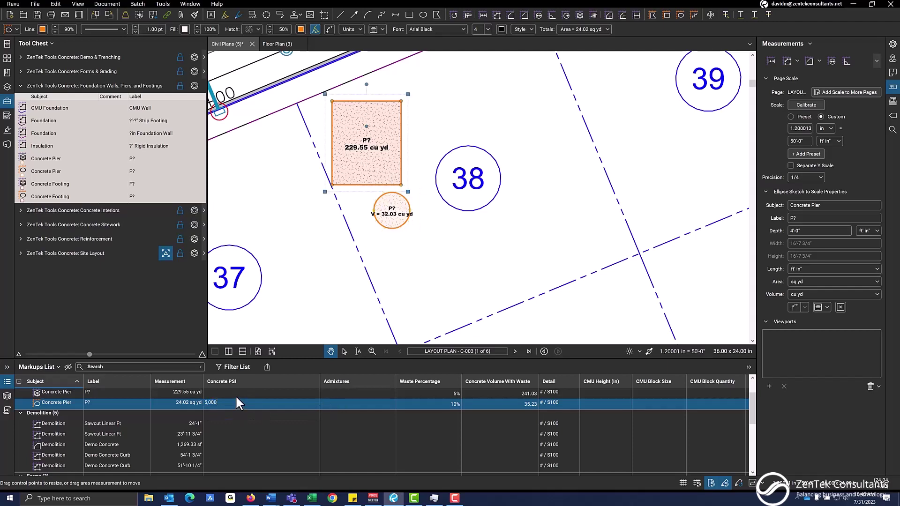
pyautogui.write('5,000')
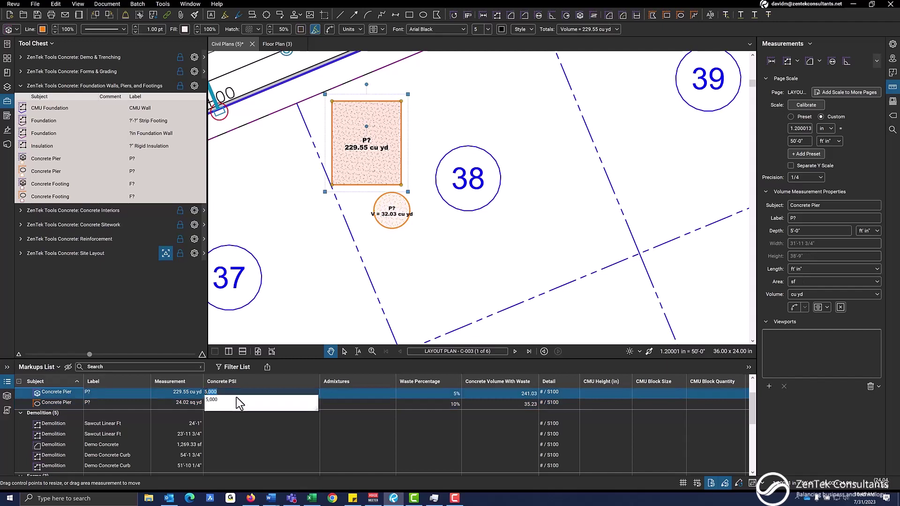
pyautogui.press('Return')
pyautogui.press('Return')
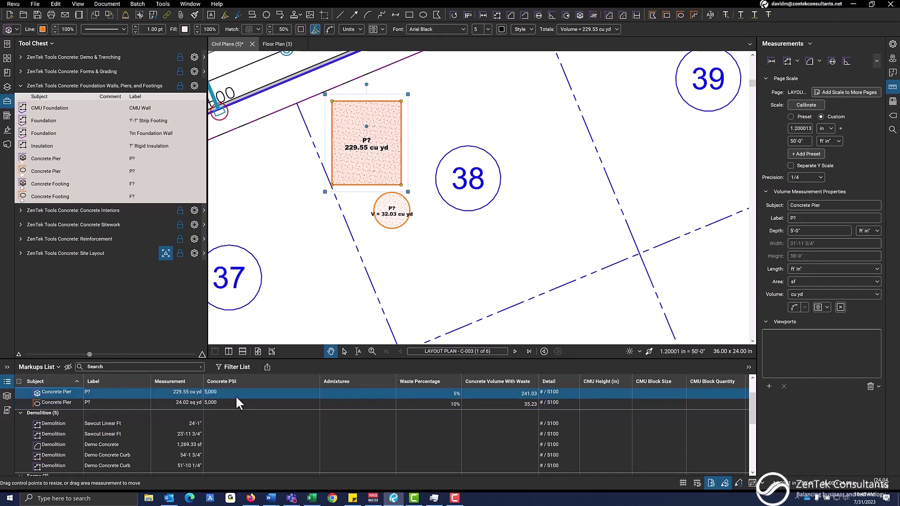
# Draw a Concrete Footing rectangle below the piers with a 5'-0" depth (107.16 cu yd)
pyautogui.click(46, 182)
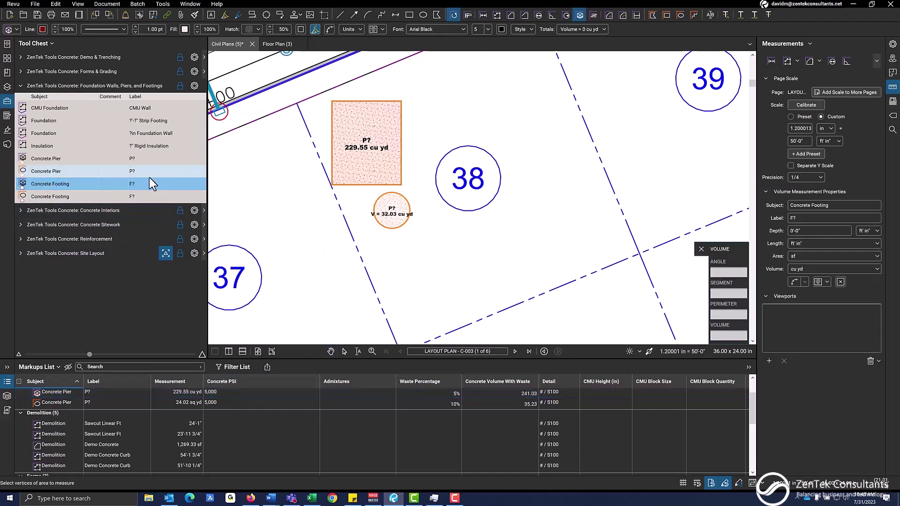
pyautogui.click(499, 298)
pyautogui.click(448, 244)
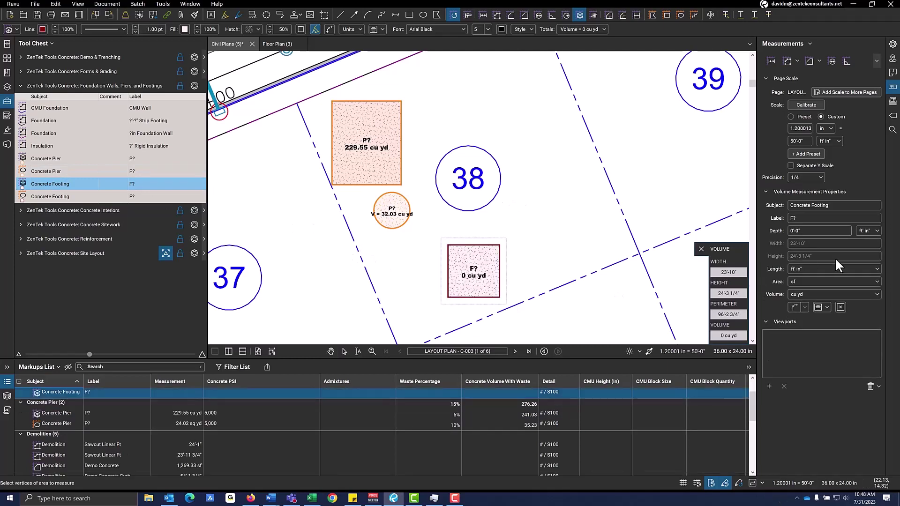
pyautogui.click(815, 231)
pyautogui.write('5')
pyautogui.press('Return')
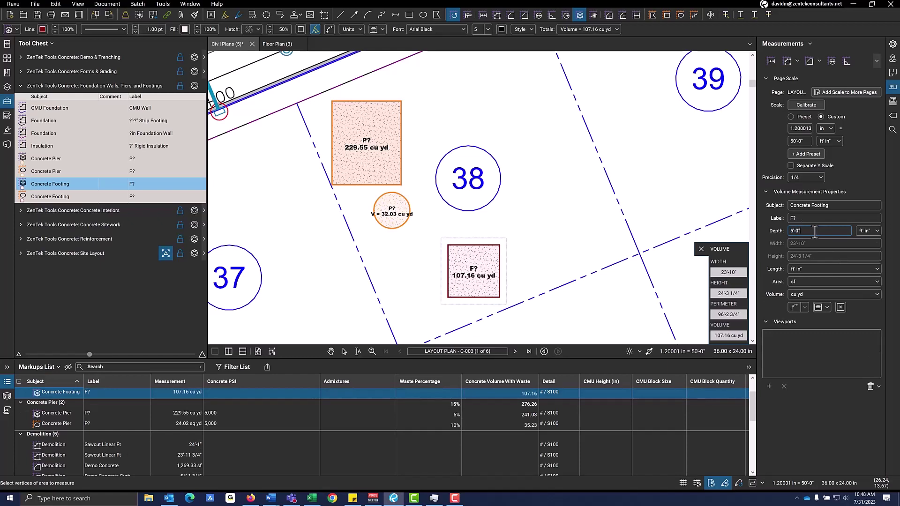
# Set the footing's Concrete PSI to 4,500
pyautogui.click(240, 397)
pyautogui.write('4,')
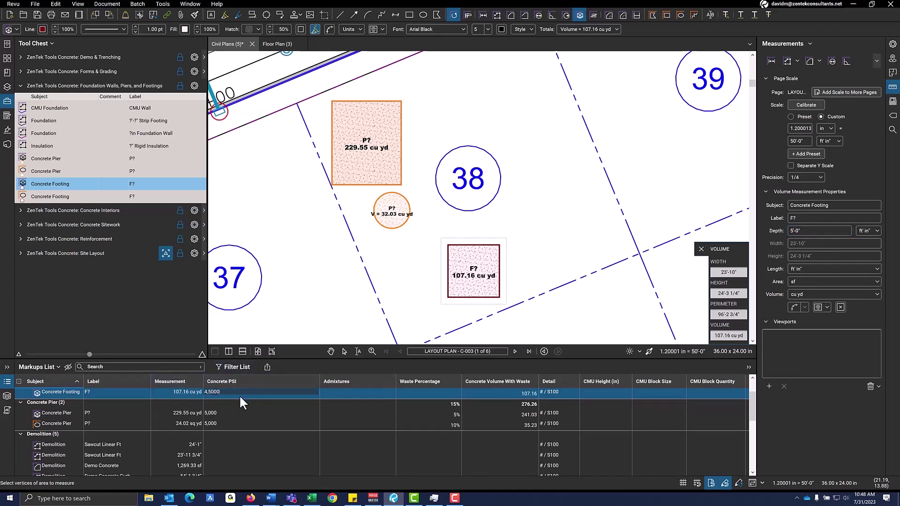
pyautogui.write('5000')
pyautogui.press('BackSpace')
pyautogui.press('Return')
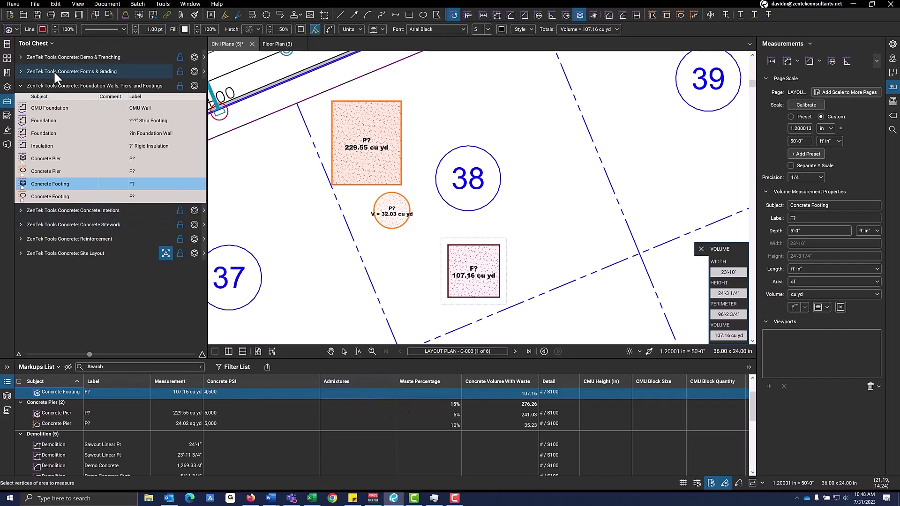
# Swap the foundation tools for the Concrete Interiors tool set and bring lots 37–41 into view
pyautogui.click(65, 91)
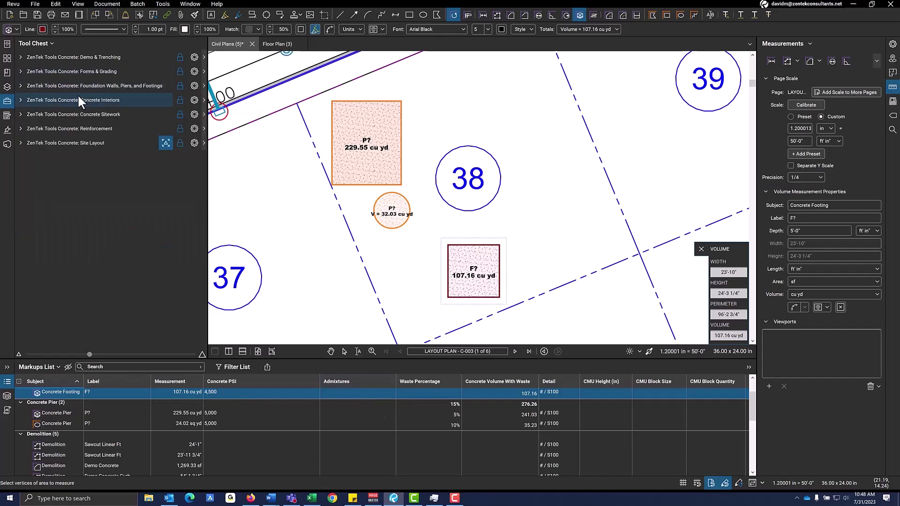
pyautogui.click(78, 96)
pyautogui.scroll(-2, 281, 184)
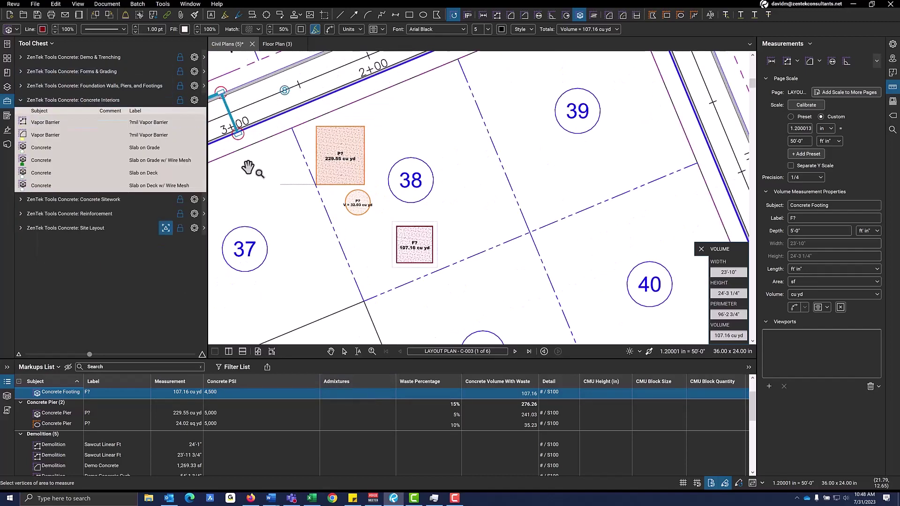
pyautogui.moveTo(267, 173); pyautogui.dragTo(411, 137)
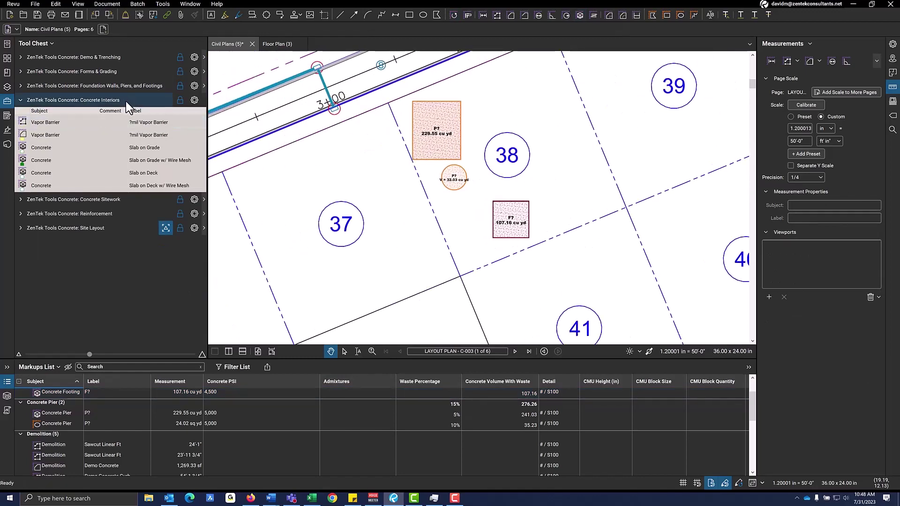
# Draw an 80'-10 1/4" Vapor Barrier line in the lot containing circle 37
pyautogui.click(151, 122)
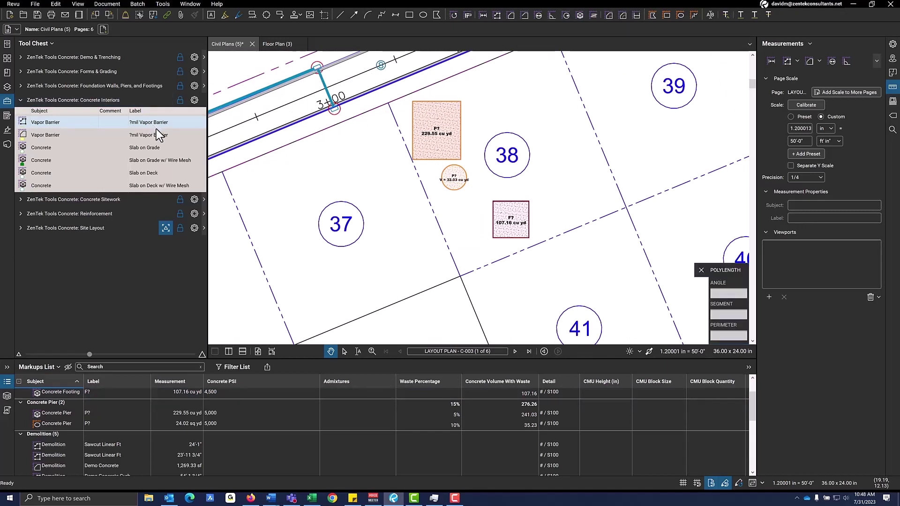
pyautogui.click(244, 186)
pyautogui.doubleClick(358, 143)
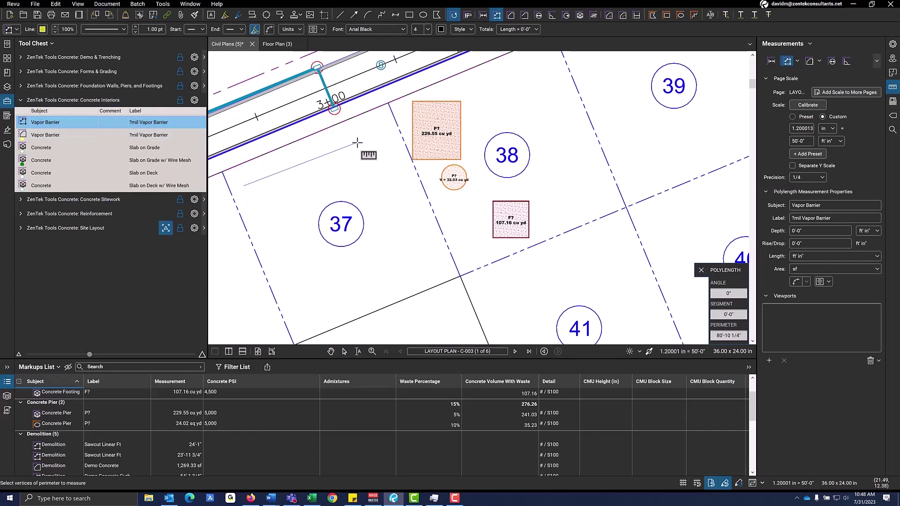
# Outline a 498.86 sf Vapor Barrier area on the lot beside circle 37
pyautogui.click(147, 132)
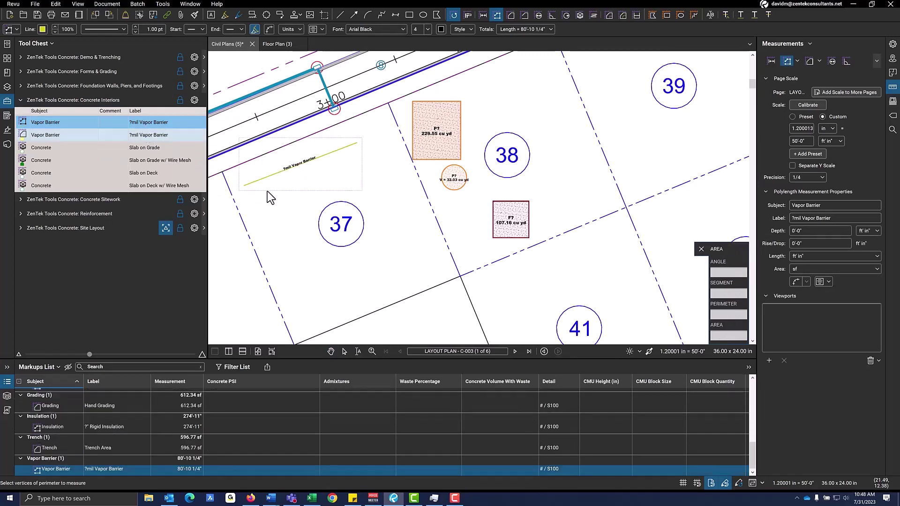
pyautogui.click(295, 208)
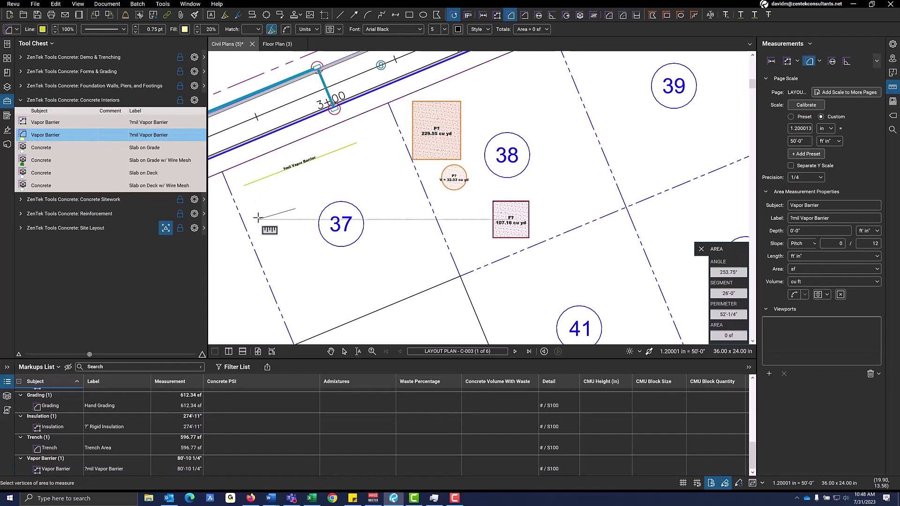
pyautogui.click(258, 219)
pyautogui.click(250, 201)
pyautogui.doubleClick(305, 177)
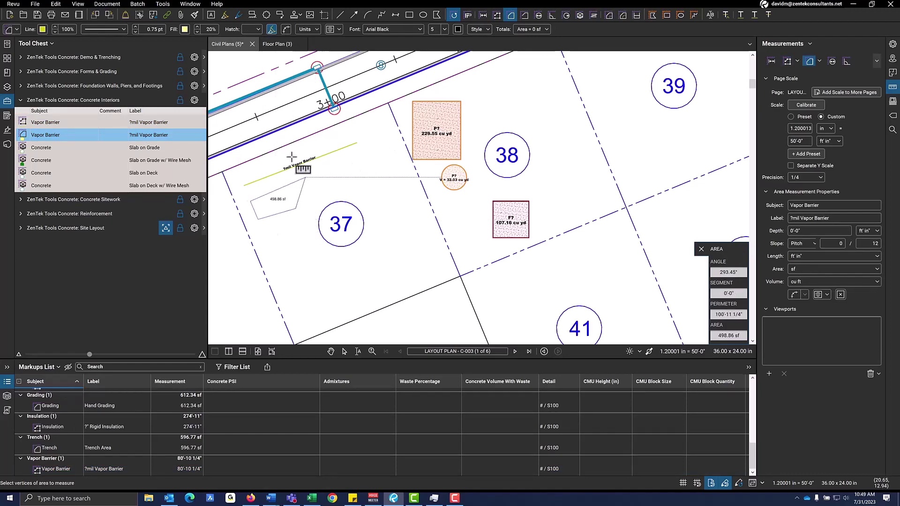
pyautogui.scroll(2, 284, 160)
pyautogui.moveTo(320, 178); pyautogui.dragTo(358, 167)
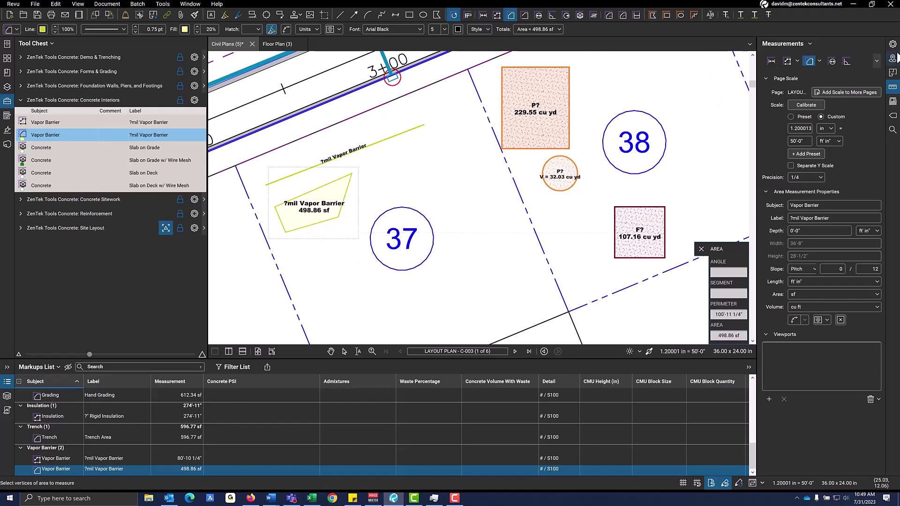
# Change the vapor barrier markup's label to '5mil Vapor Barrier'
pyautogui.click(892, 44)
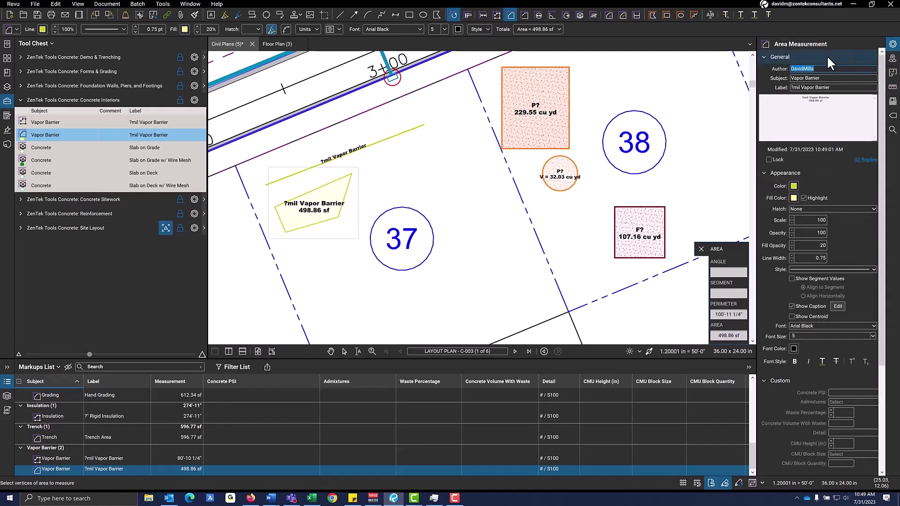
pyautogui.click(814, 88)
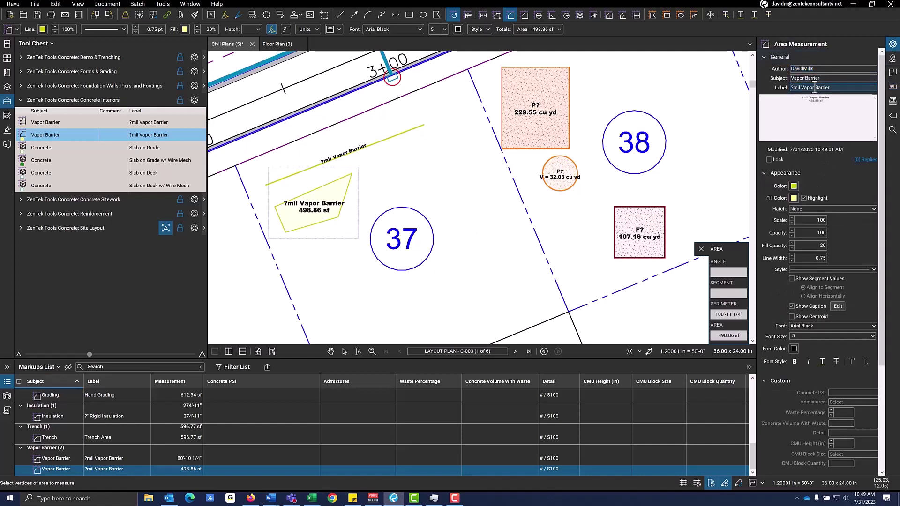
pyautogui.press('Home')
pyautogui.press('Delete')
pyautogui.write('5')
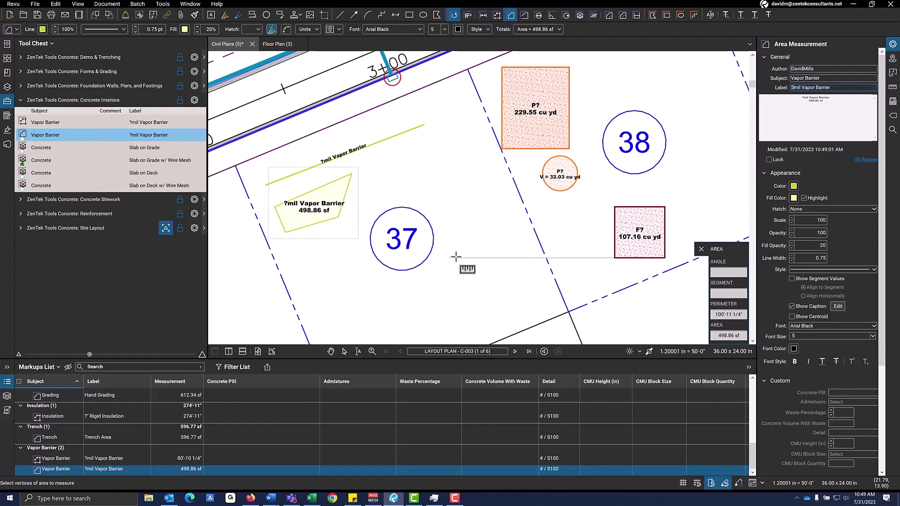
pyautogui.click(101, 152)
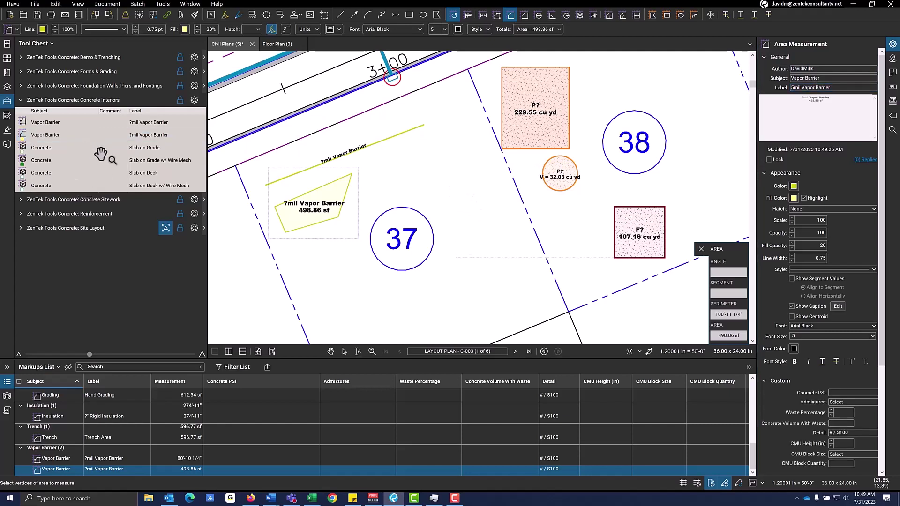
pyautogui.press('Escape')
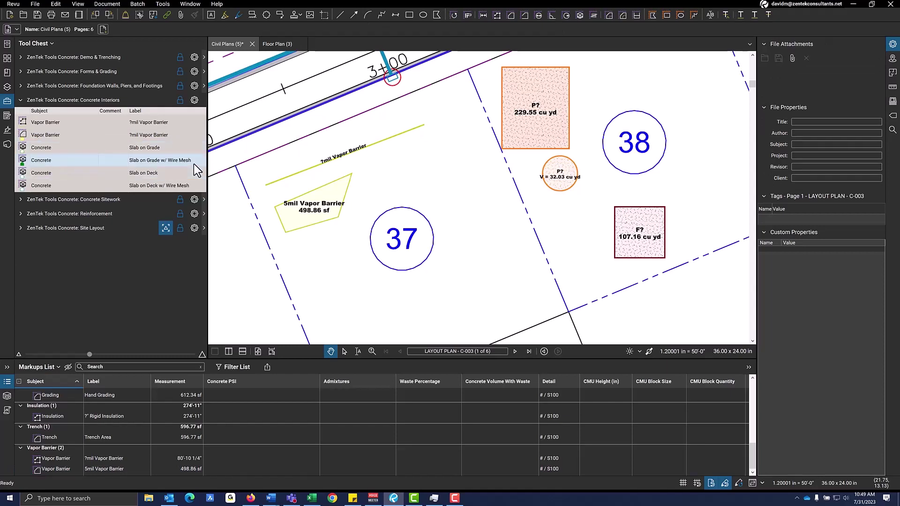
pyautogui.click(170, 146)
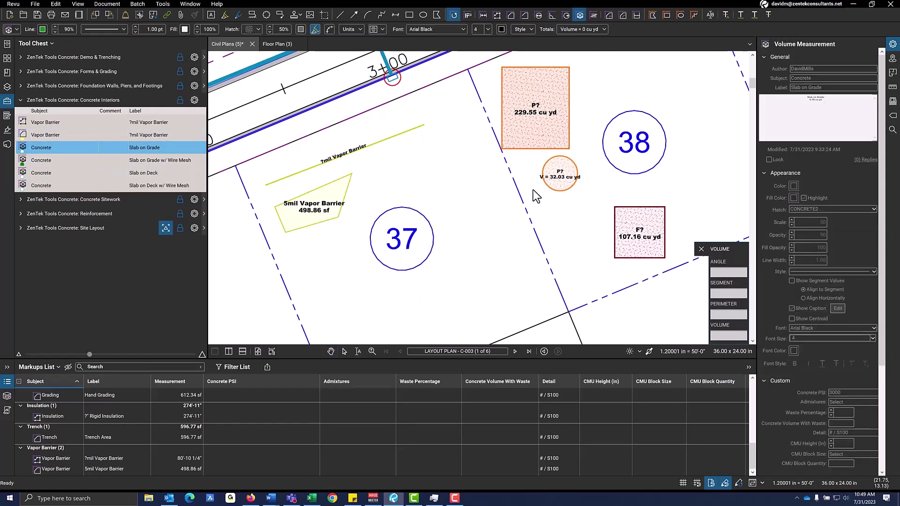
# Outline a 13.15 cu yd Slab on Grade area beside lot 36, leaving admixtures unchanged
pyautogui.scroll(-2, 544, 199)
pyautogui.click(460, 244)
pyautogui.click(439, 169)
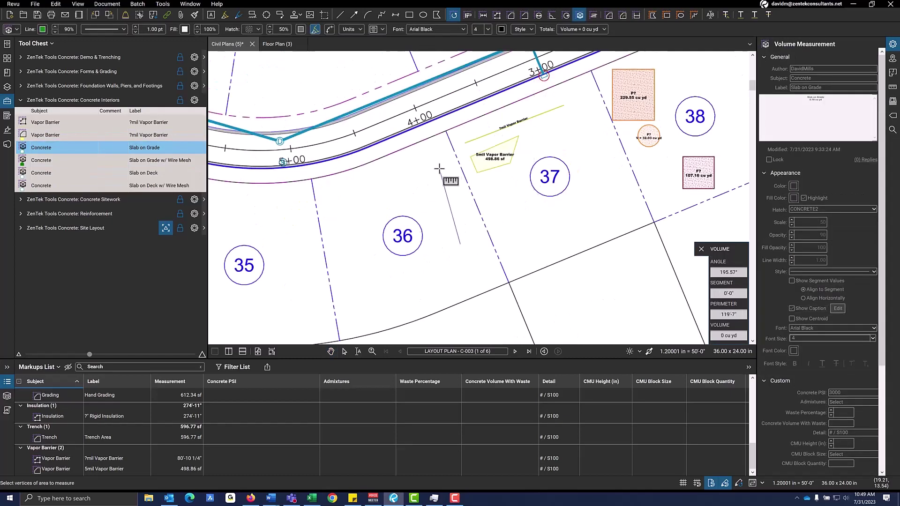
pyautogui.click(411, 182)
pyautogui.doubleClick(445, 240)
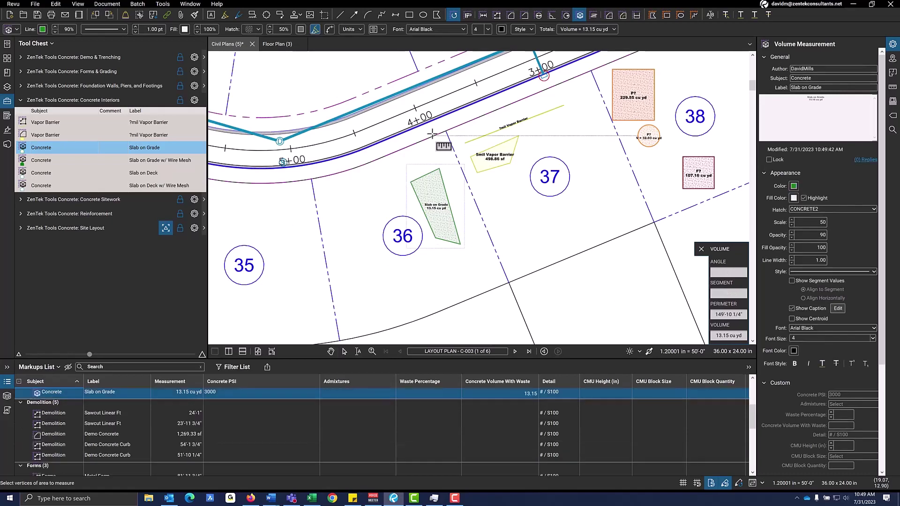
pyautogui.scroll(2, 283, 412)
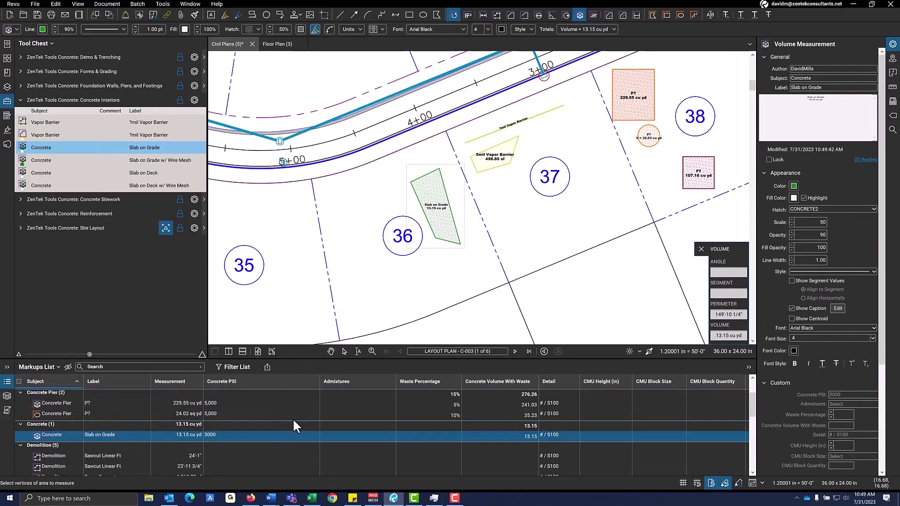
pyautogui.click(391, 440)
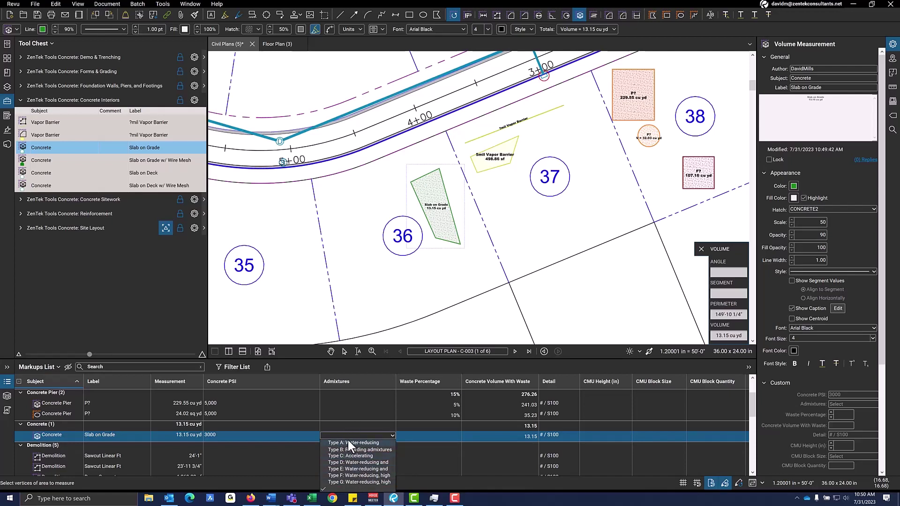
pyautogui.click(391, 432)
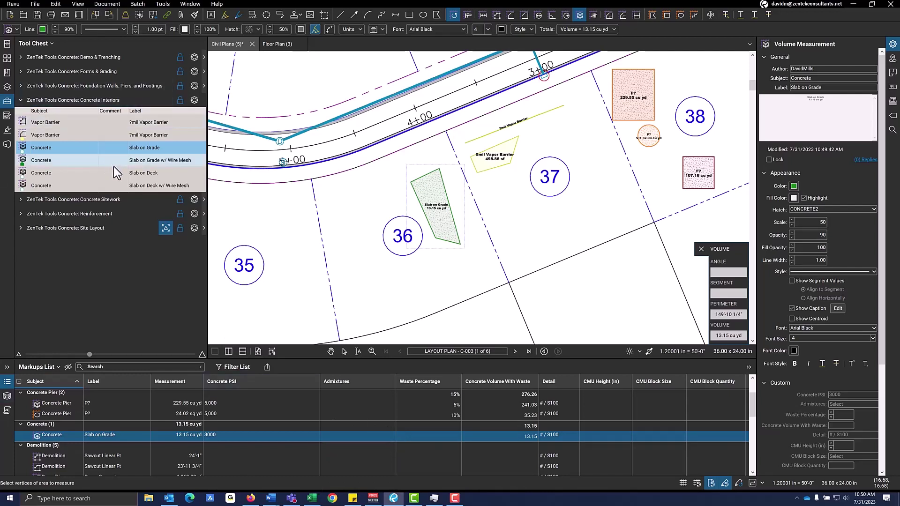
# Outline a 36.42 cu yd Slab on Deck w/ Wire Mesh area near lot 41
pyautogui.click(149, 185)
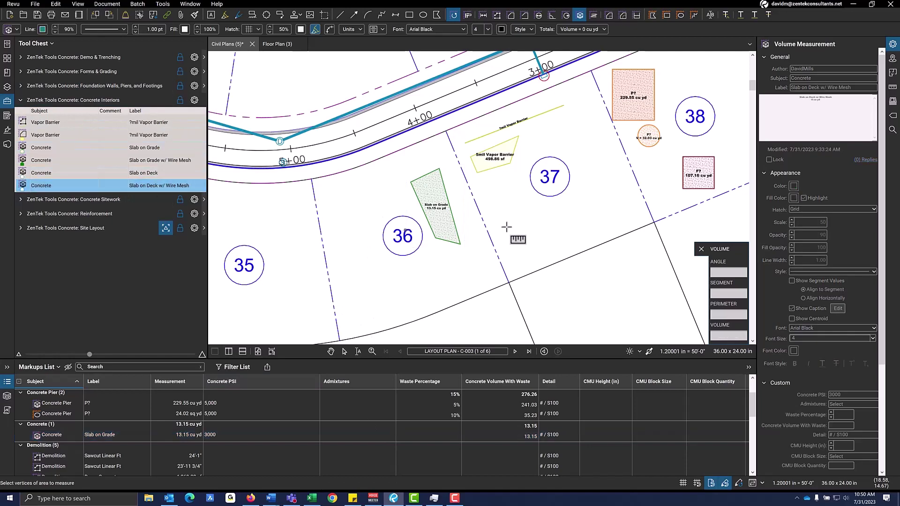
pyautogui.scroll(-1, 527, 219)
pyautogui.moveTo(526, 218); pyautogui.dragTo(429, 154)
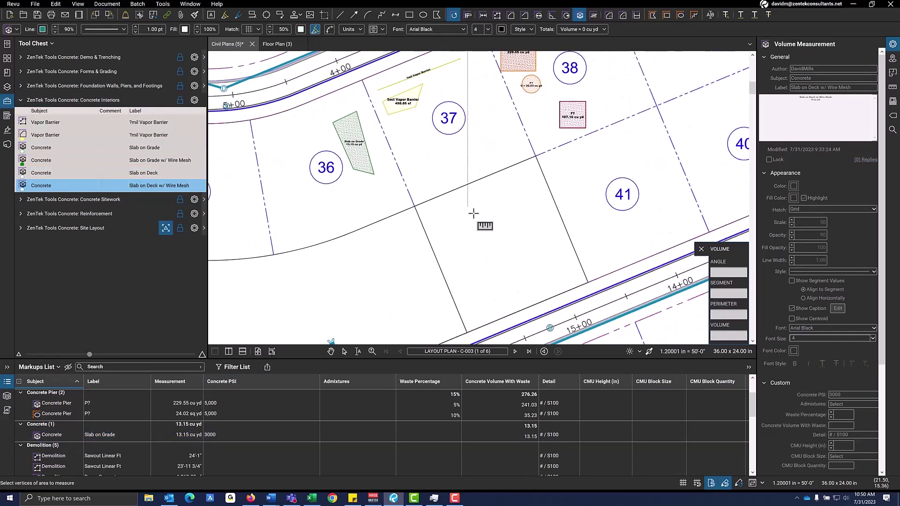
pyautogui.scroll(1, 474, 214)
pyautogui.click(448, 243)
pyautogui.click(428, 204)
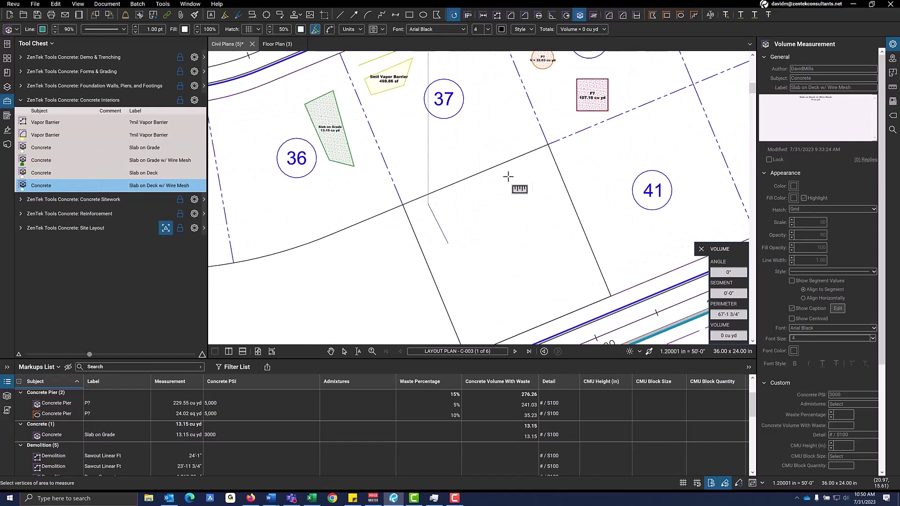
pyautogui.click(525, 167)
pyautogui.doubleClick(556, 208)
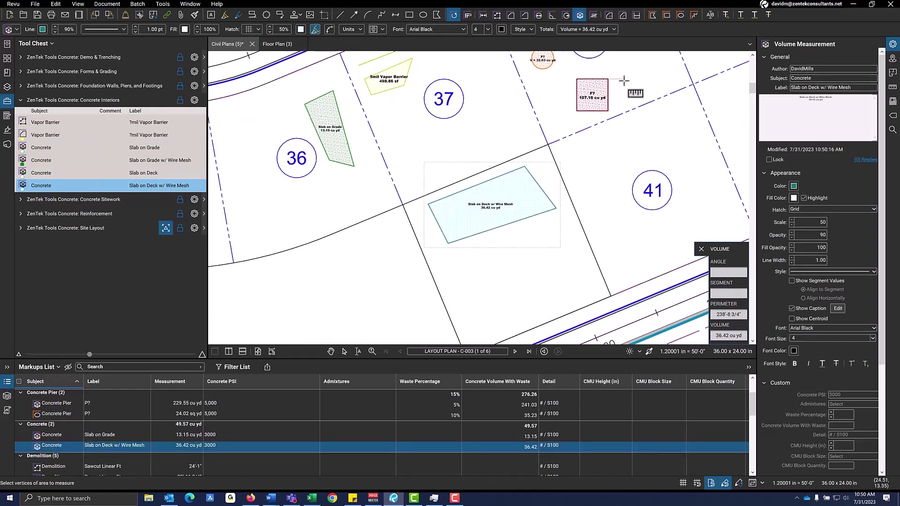
# Set 0.05 waste on both the deck slab and the Slab on Grade (38.24, 13.81 cu yd)
pyautogui.scroll(1, 576, 205)
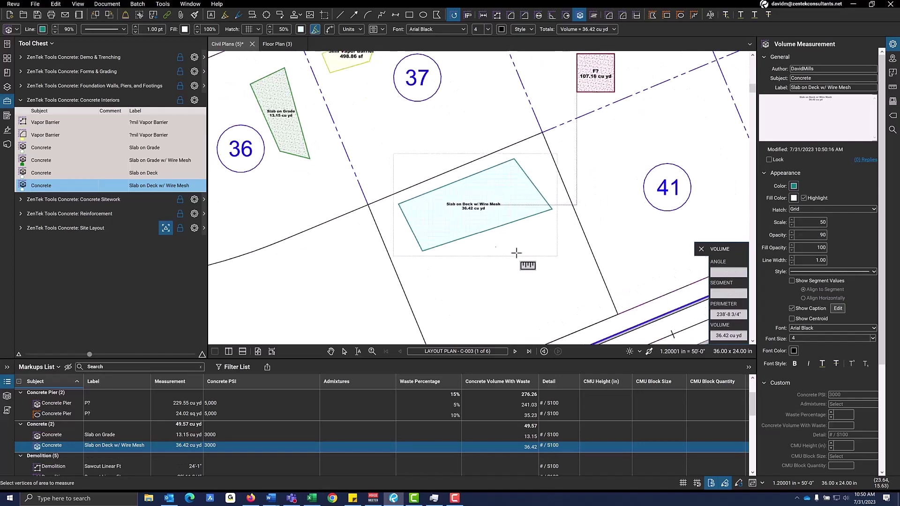
pyautogui.click(427, 446)
pyautogui.press('BackSpace')
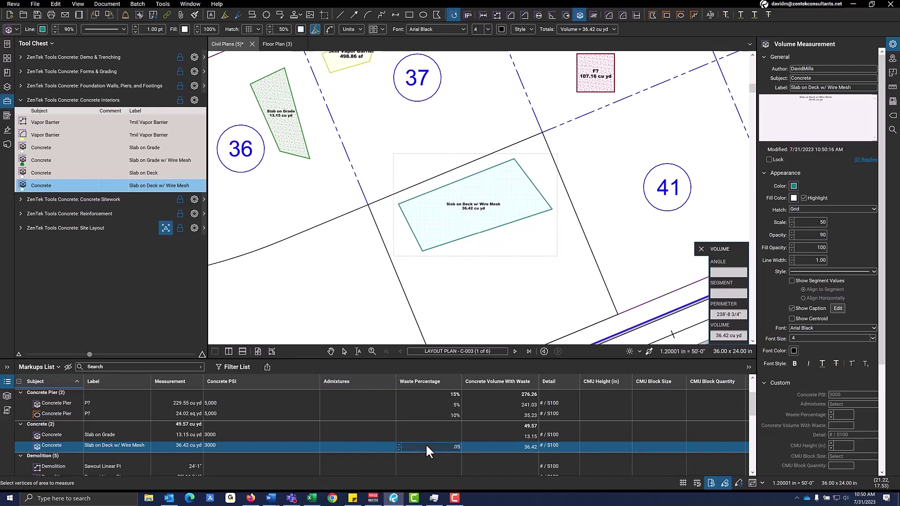
pyautogui.press('Return')
pyautogui.click(457, 438)
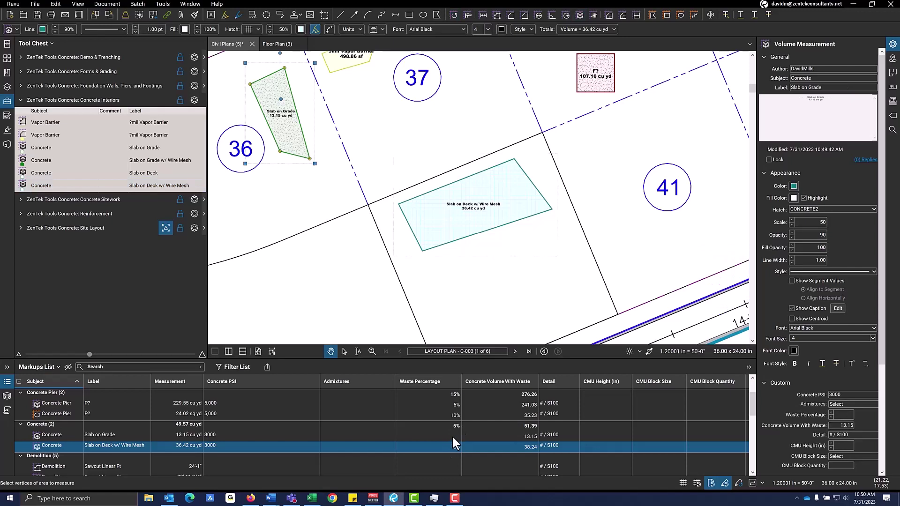
pyautogui.click(453, 437)
pyautogui.write('0.05')
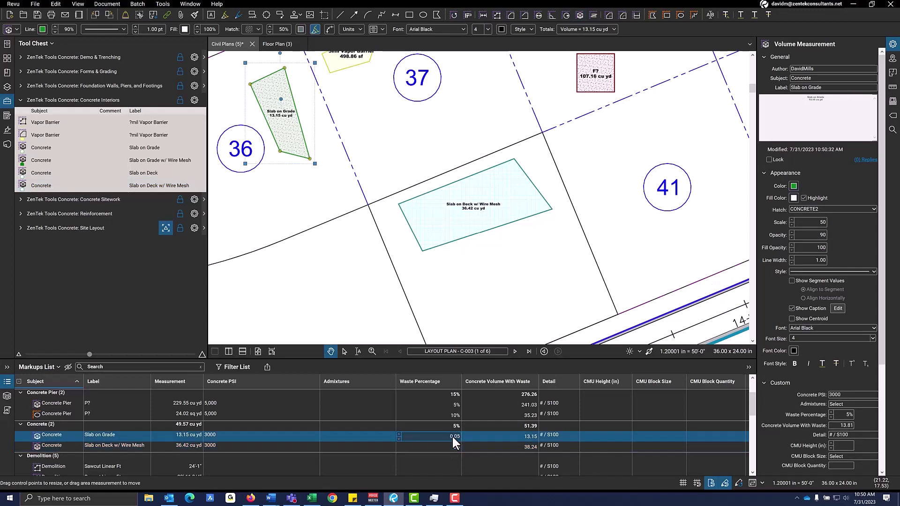
pyautogui.press('Return')
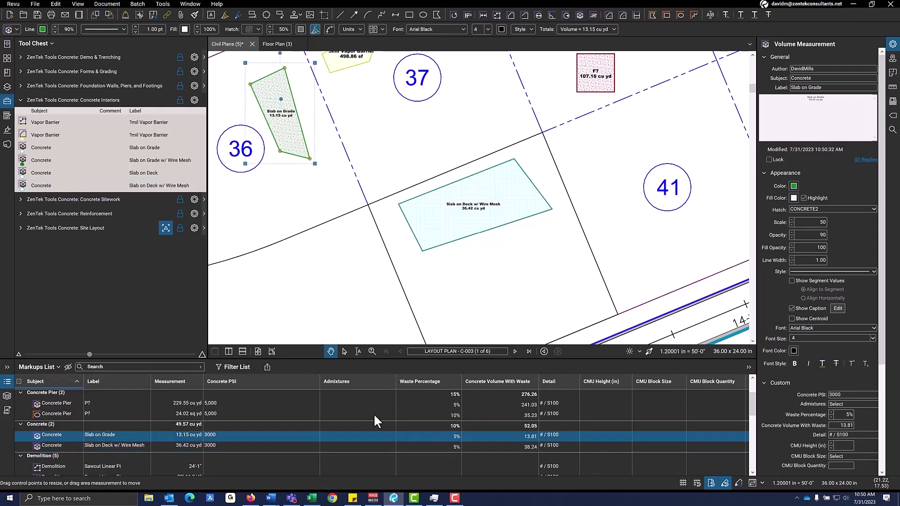
pyautogui.click(99, 100)
pyautogui.click(106, 116)
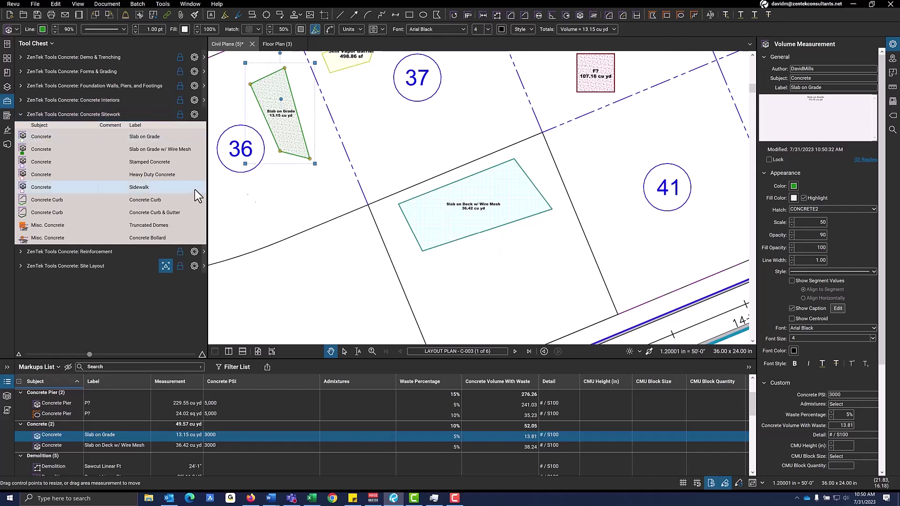
# Outline a herringbone-hatched 30.30 cu yd Stamped Concrete area between lots 40 and 41
pyautogui.scroll(-3, 406, 235)
pyautogui.moveTo(390, 251); pyautogui.dragTo(314, 242)
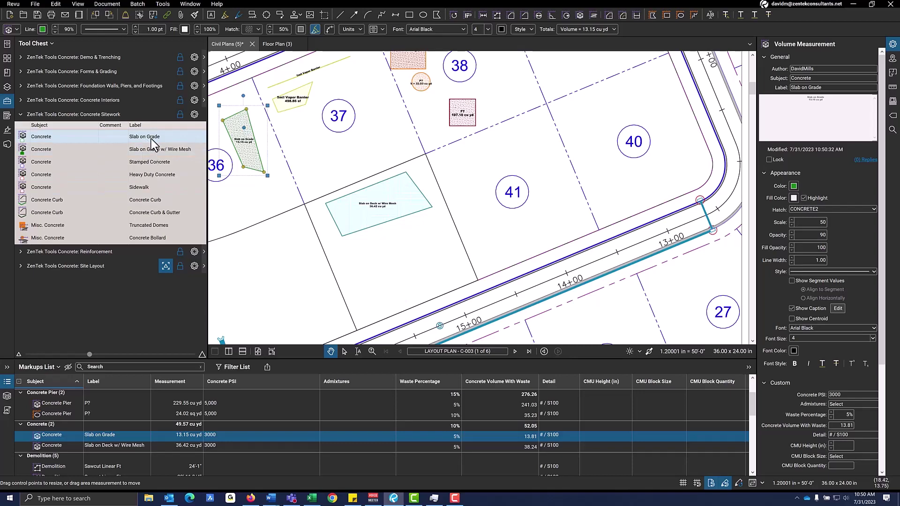
pyautogui.click(157, 164)
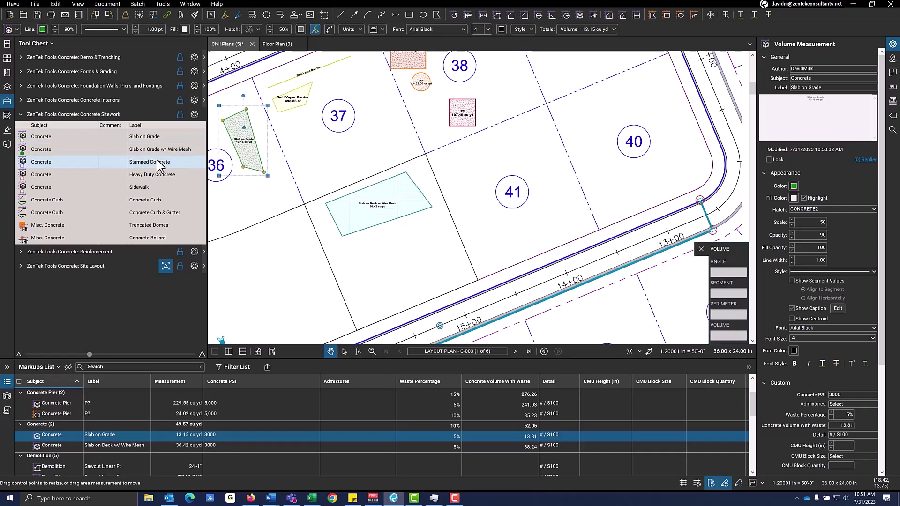
pyautogui.moveTo(437, 134)
pyautogui.mouseDown()
pyautogui.moveTo(393, 147)
pyautogui.moveTo(377, 195)
pyautogui.mouseUp()
pyautogui.scroll(2, 403, 237)
pyautogui.click(403, 270)
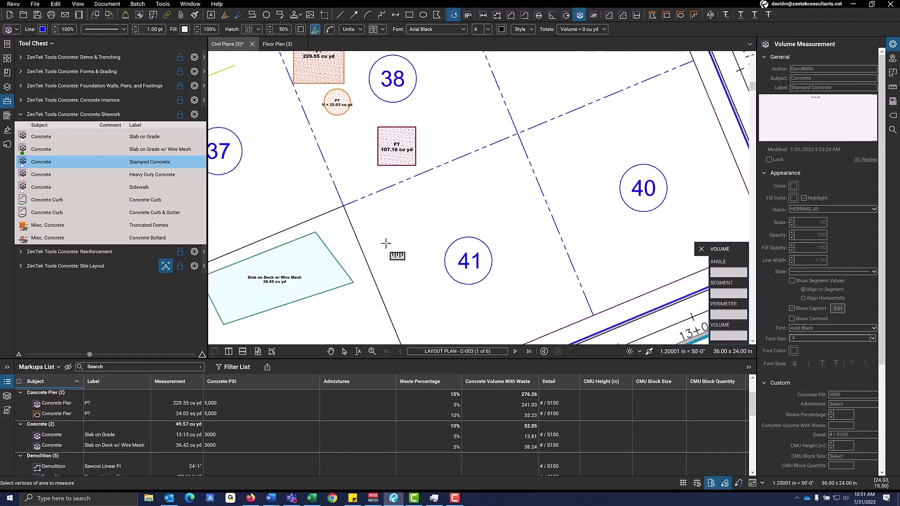
pyautogui.click(374, 216)
pyautogui.click(479, 165)
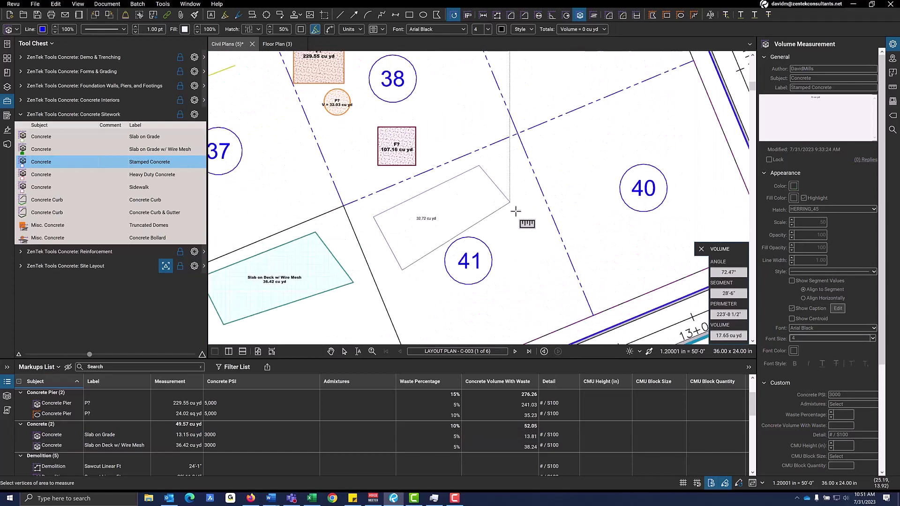
pyautogui.click(492, 217)
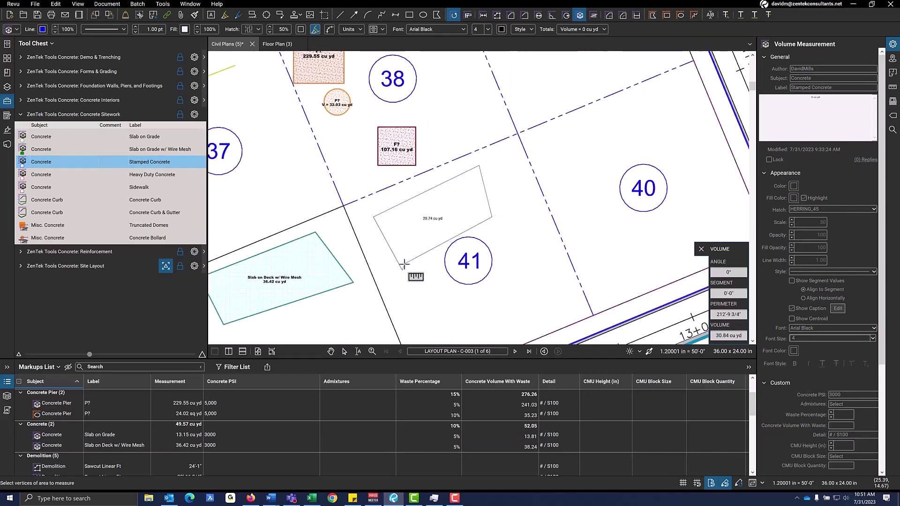
pyautogui.doubleClick(428, 254)
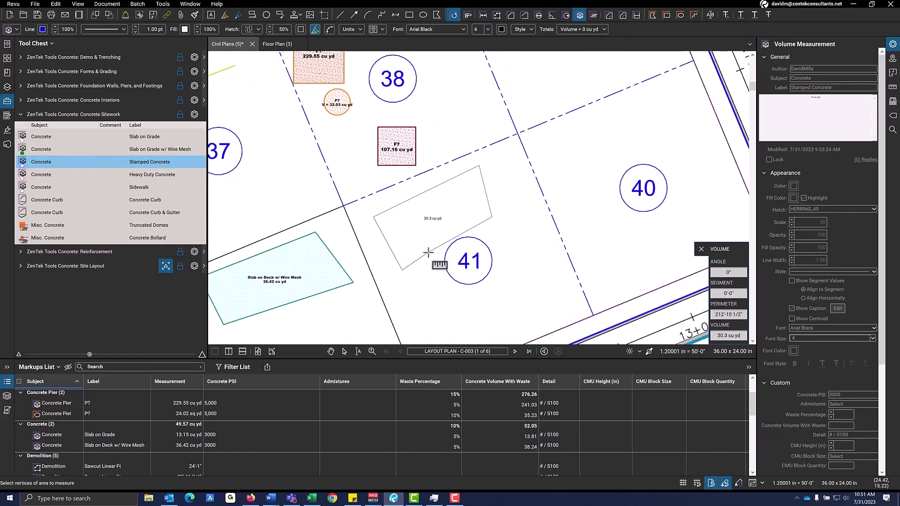
pyautogui.click(155, 174)
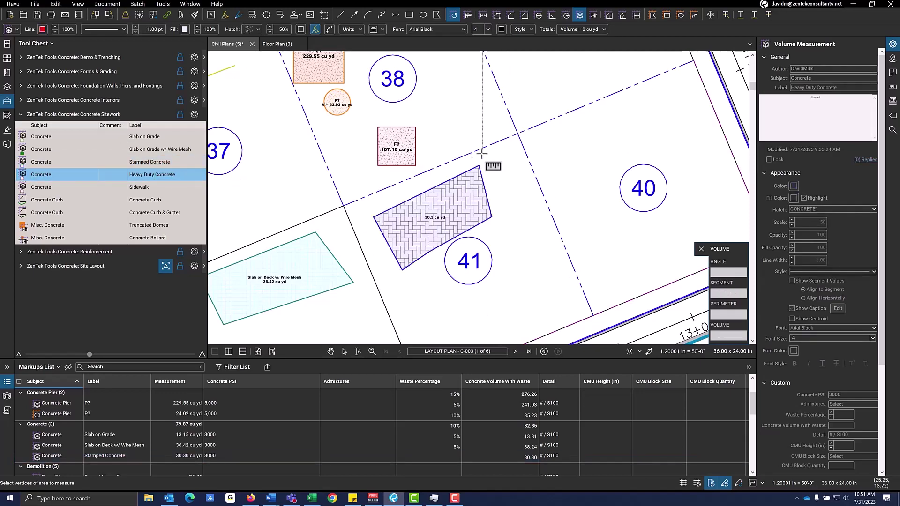
# Outline a 138.92 cu yd Heavy Duty Concrete strip from station 2+00 to the stamped area
pyautogui.moveTo(481, 153); pyautogui.dragTo(459, 163)
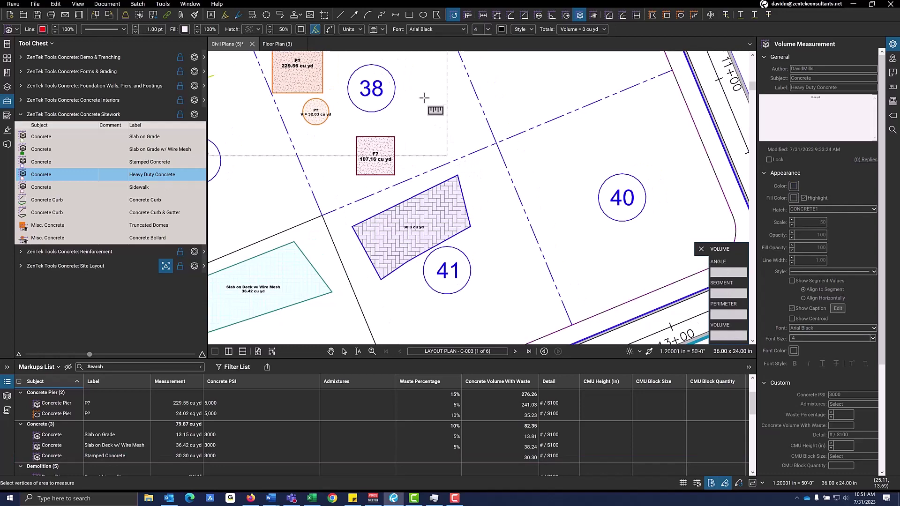
pyautogui.moveTo(423, 94); pyautogui.dragTo(411, 177)
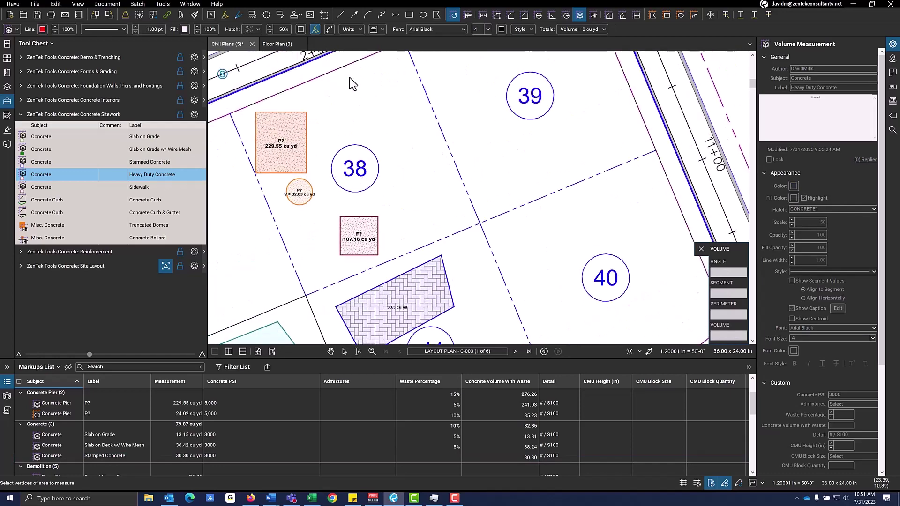
pyautogui.moveTo(353, 84); pyautogui.dragTo(331, 94)
pyautogui.doubleClick(321, 57)
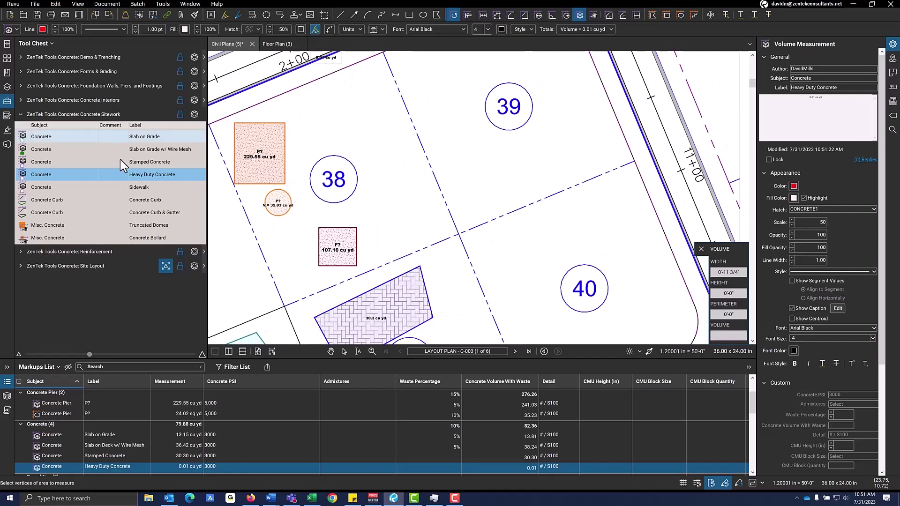
pyautogui.click(121, 174)
pyautogui.click(329, 58)
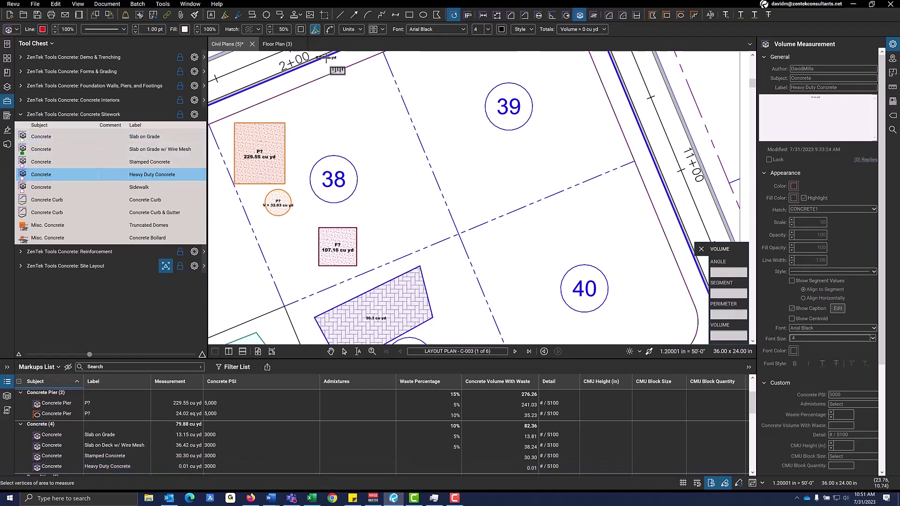
pyautogui.click(433, 318)
pyautogui.click(484, 299)
pyautogui.moveTo(359, 67); pyautogui.dragTo(349, 97)
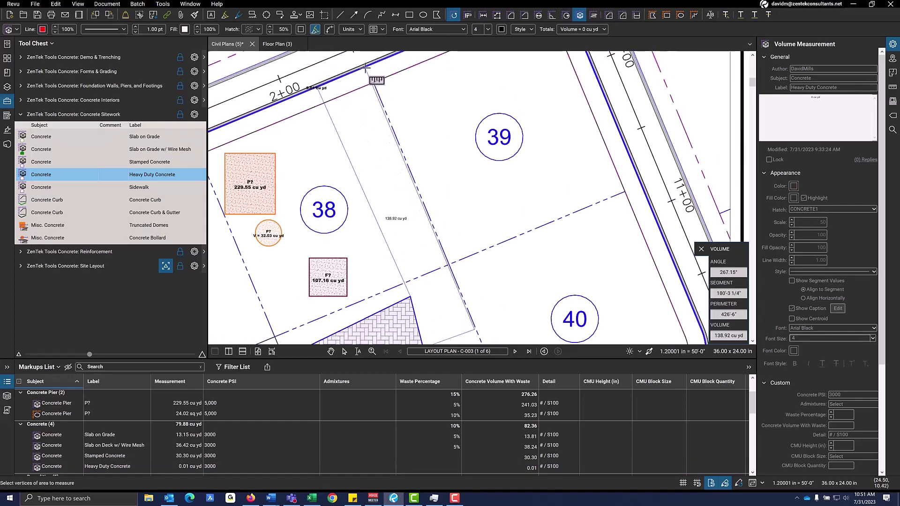
pyautogui.doubleClick(365, 68)
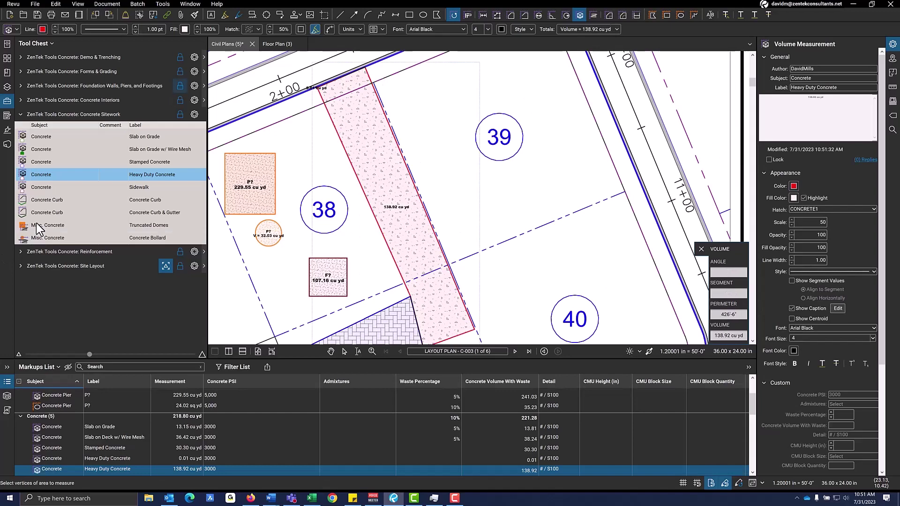
# Give the Heavy Duty Concrete markup 5000 PSI and 10% waste (152.81 cu yd)
pyautogui.click(221, 467)
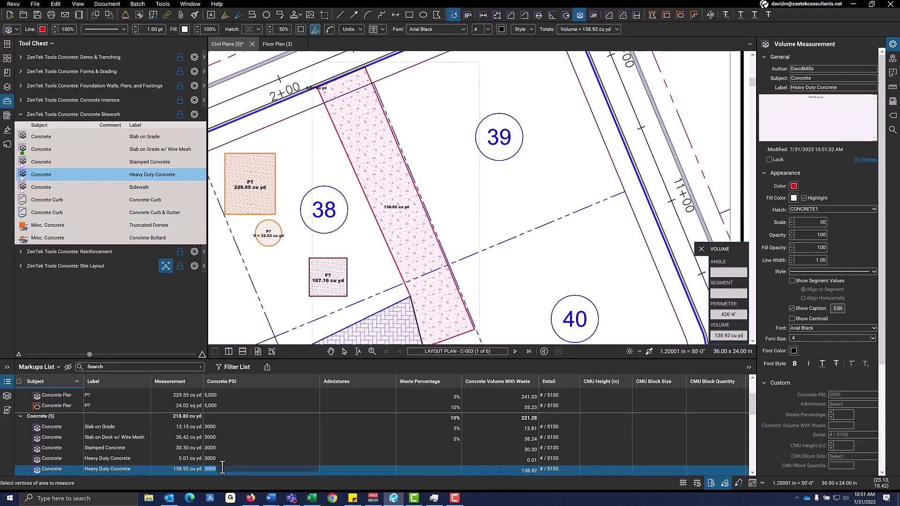
pyautogui.write('50')
pyautogui.press('Return')
pyautogui.press('Return')
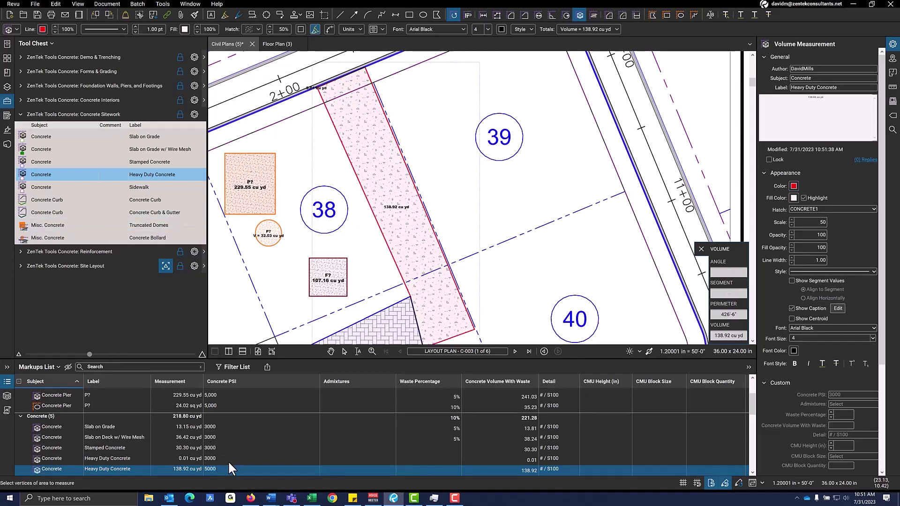
pyautogui.click(411, 471)
pyautogui.write('.10')
pyautogui.press('BackSpace')
pyautogui.write('10')
pyautogui.press('Return')
# In the Layers panel, hide and re-show the Sitework, Concrete and Foundations layers
pyautogui.click(6, 90)
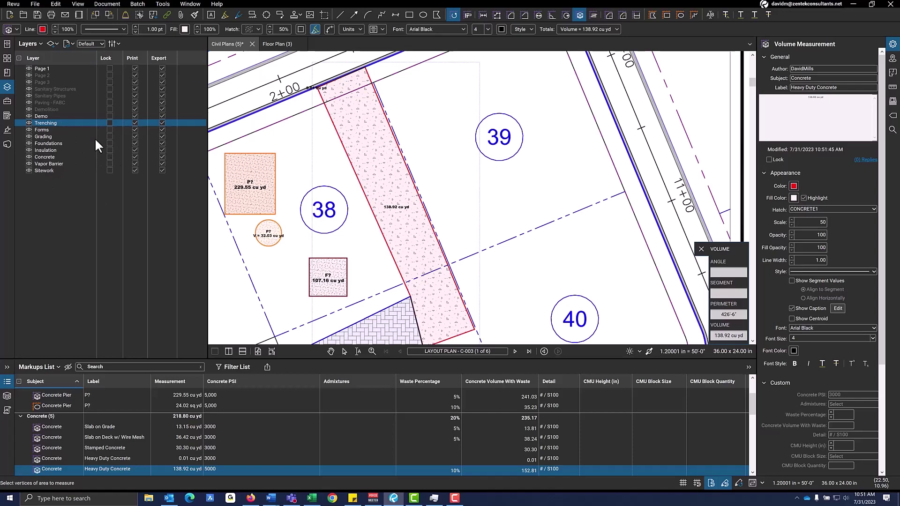
pyautogui.click(29, 171)
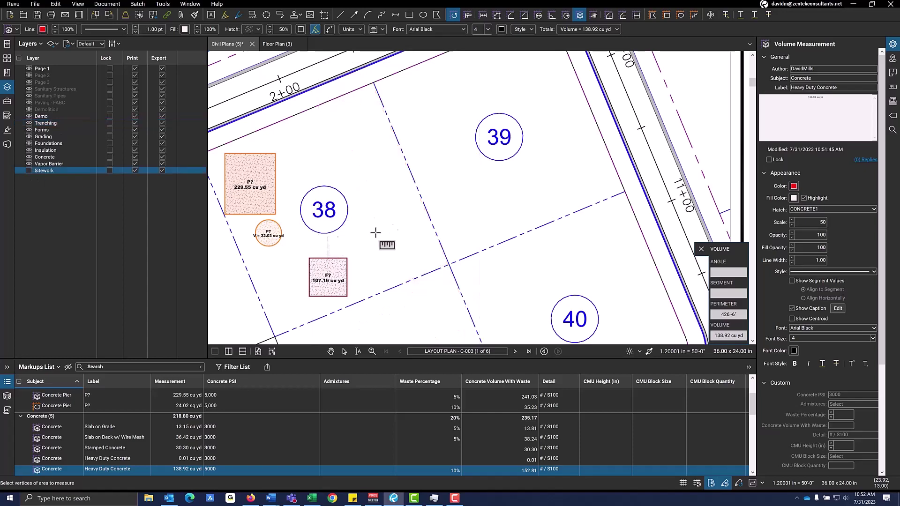
pyautogui.click(29, 171)
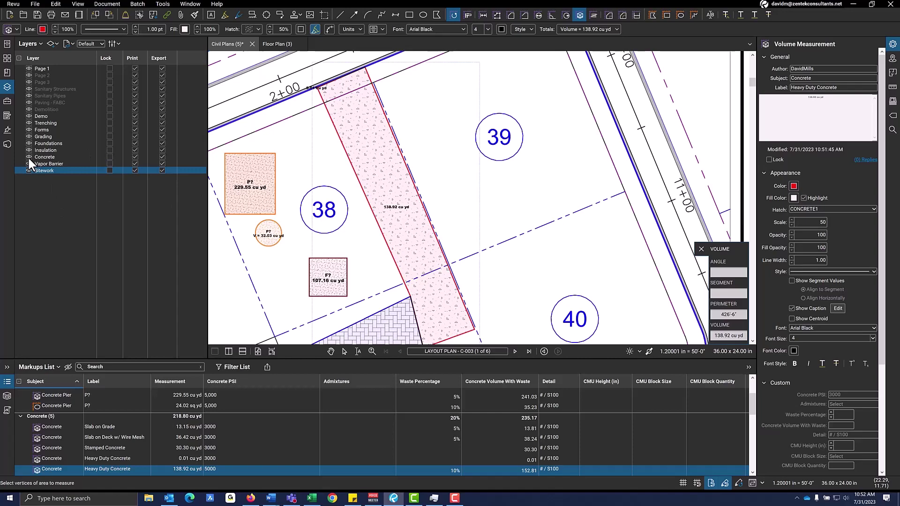
pyautogui.click(29, 157)
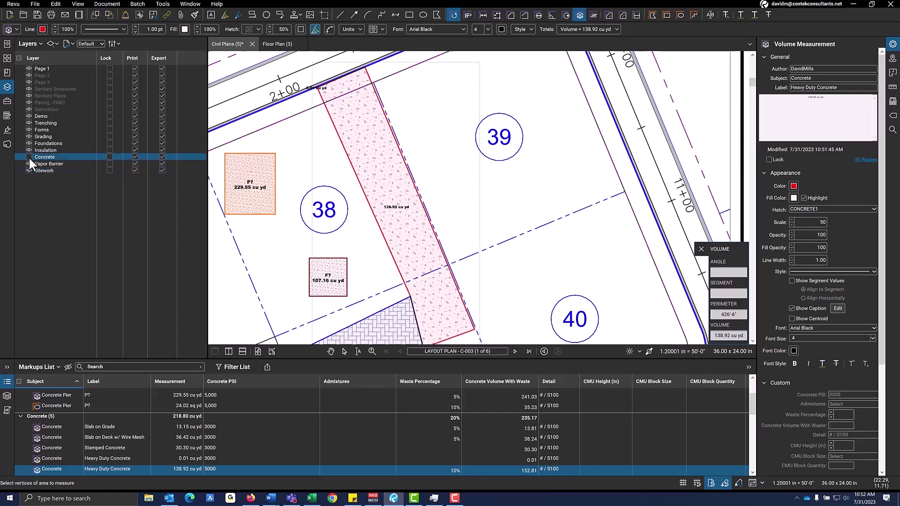
pyautogui.click(20, 157)
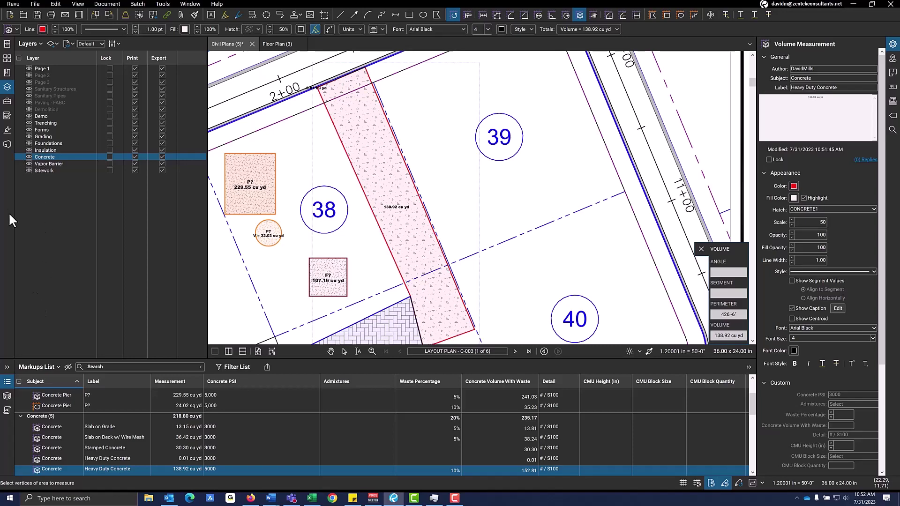
pyautogui.click(29, 143)
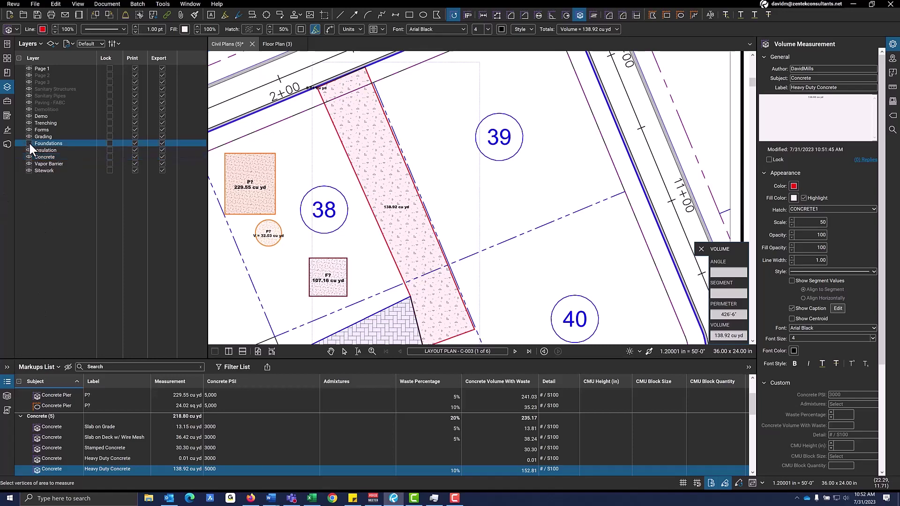
pyautogui.click(29, 143)
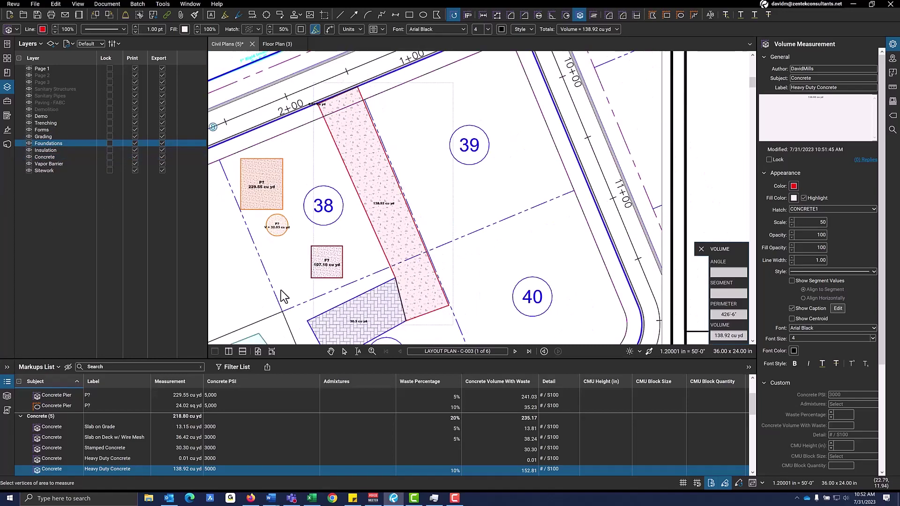
pyautogui.scroll(-2, 371, 282)
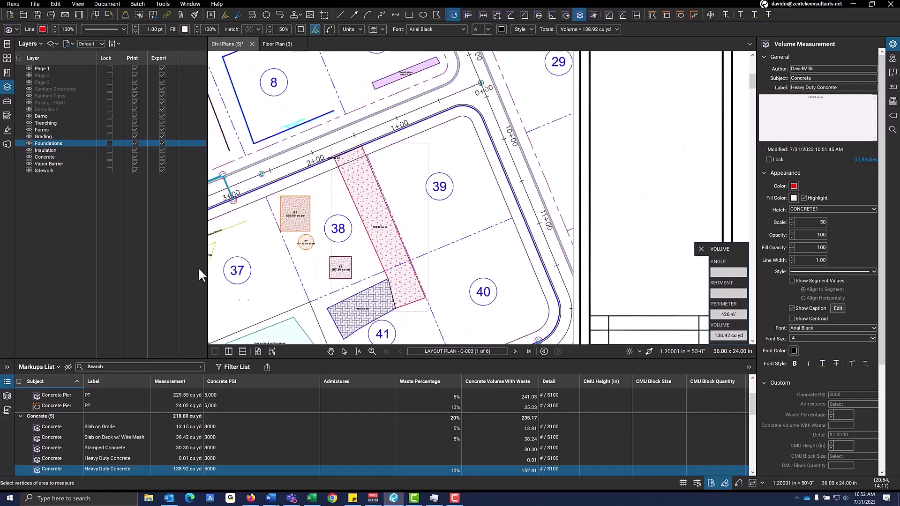
# Draw a 9.95 cu yd Sidewalk area along the curb beside lot 39
pyautogui.click(12, 106)
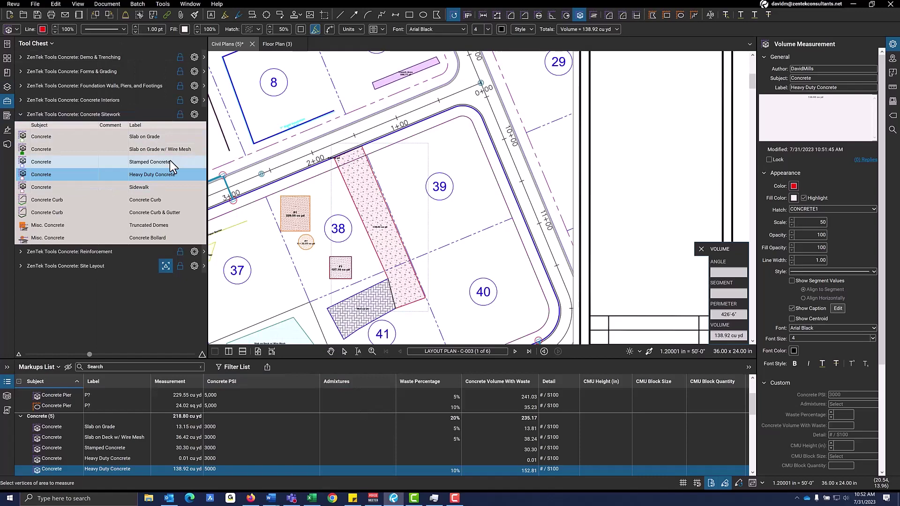
pyautogui.click(172, 185)
pyautogui.click(173, 187)
pyautogui.scroll(4, 412, 177)
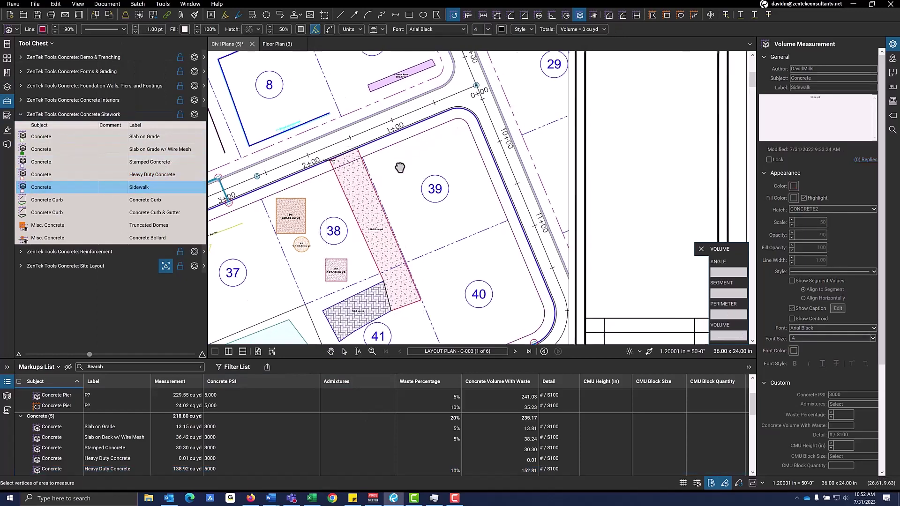
pyautogui.scroll(1, 431, 184)
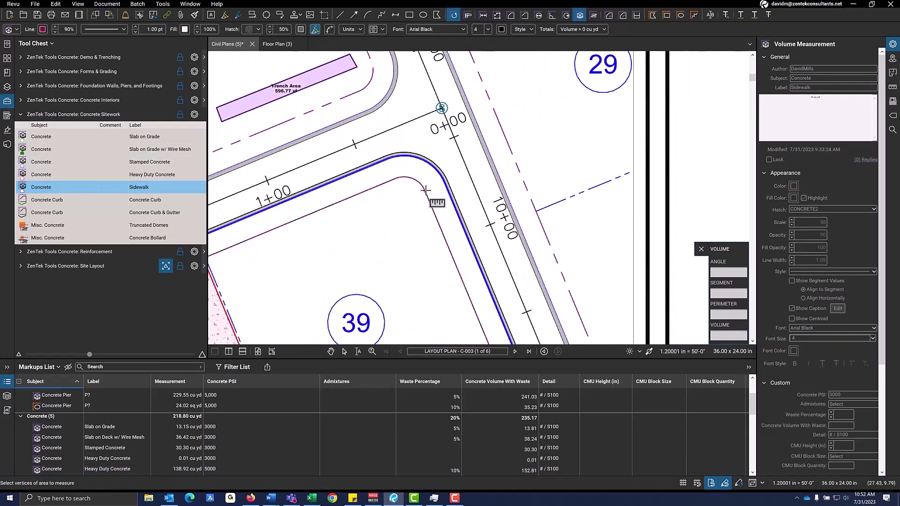
pyautogui.click(426, 191)
pyautogui.click(445, 183)
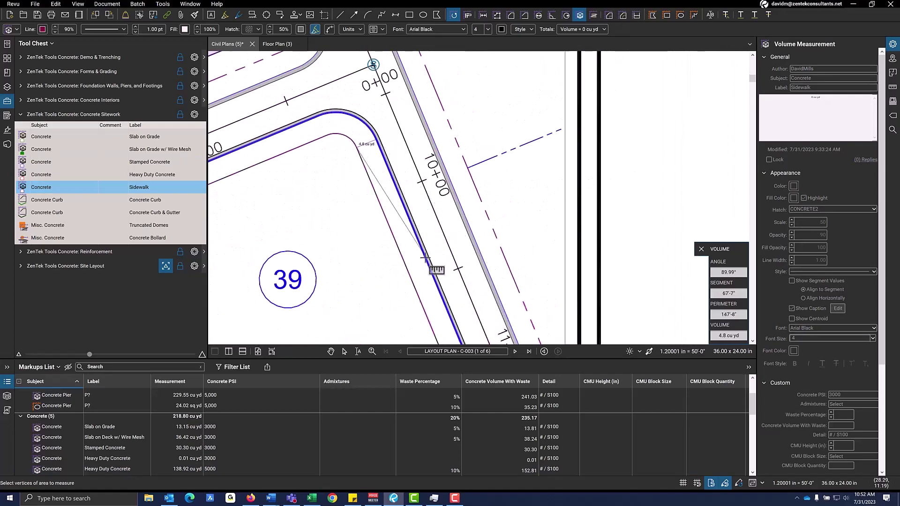
pyautogui.click(425, 259)
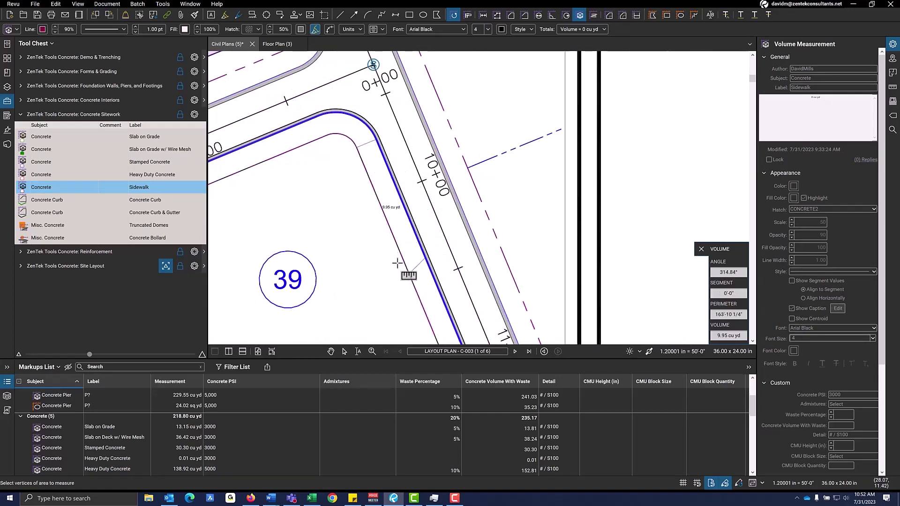
pyautogui.doubleClick(408, 273)
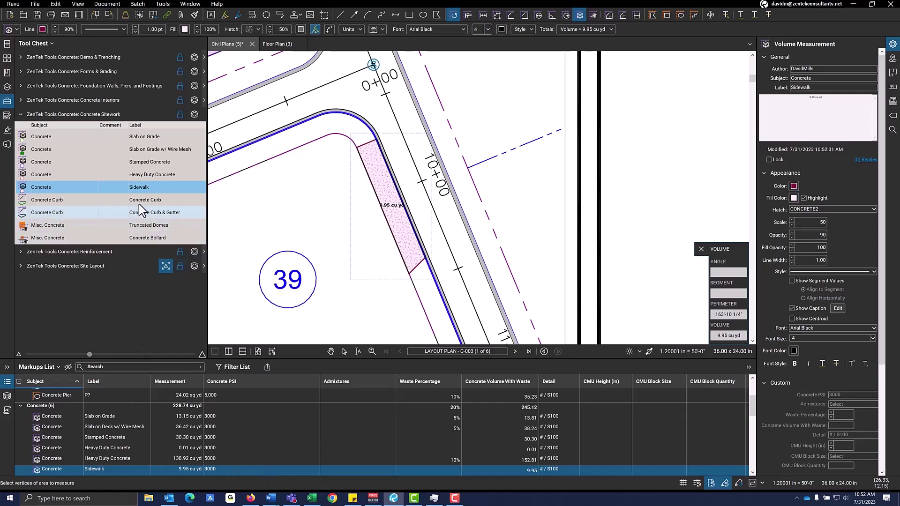
# Trace a 57'-6 1/4" Concrete Curb and a 63'-10 3/4" Concrete Curb & Gutter east of lot 39
pyautogui.click(127, 199)
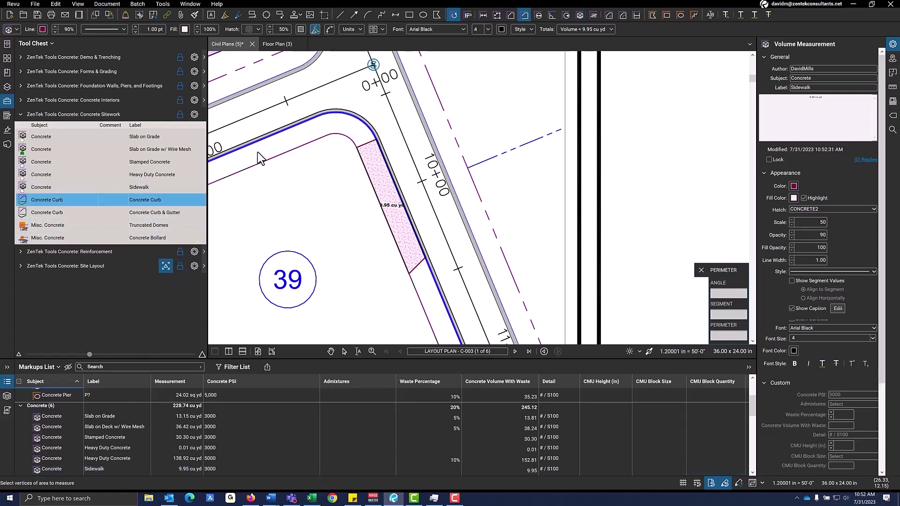
pyautogui.click(465, 216)
pyautogui.doubleClick(443, 115)
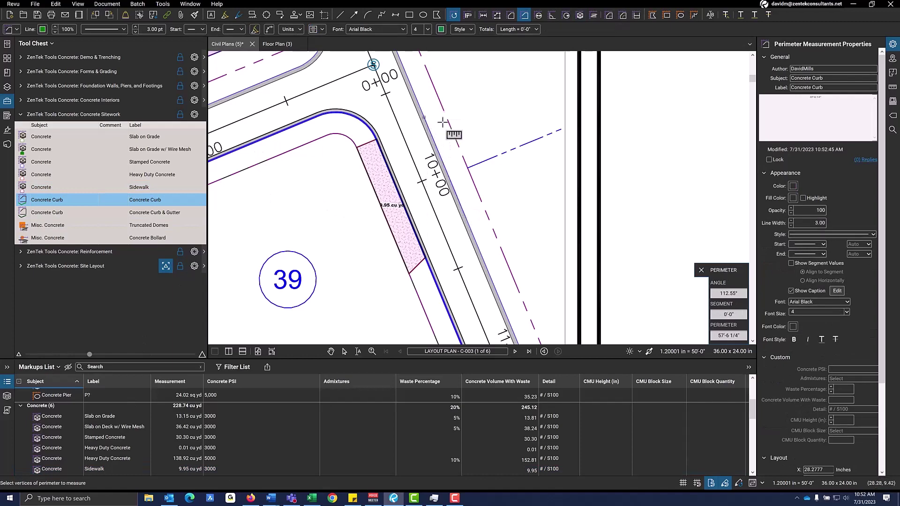
pyautogui.click(157, 212)
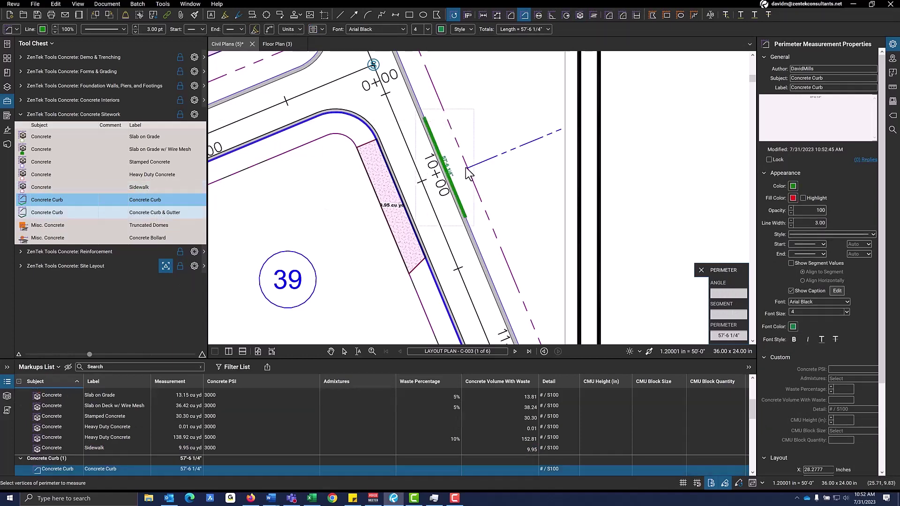
pyautogui.scroll(-5, 422, 262)
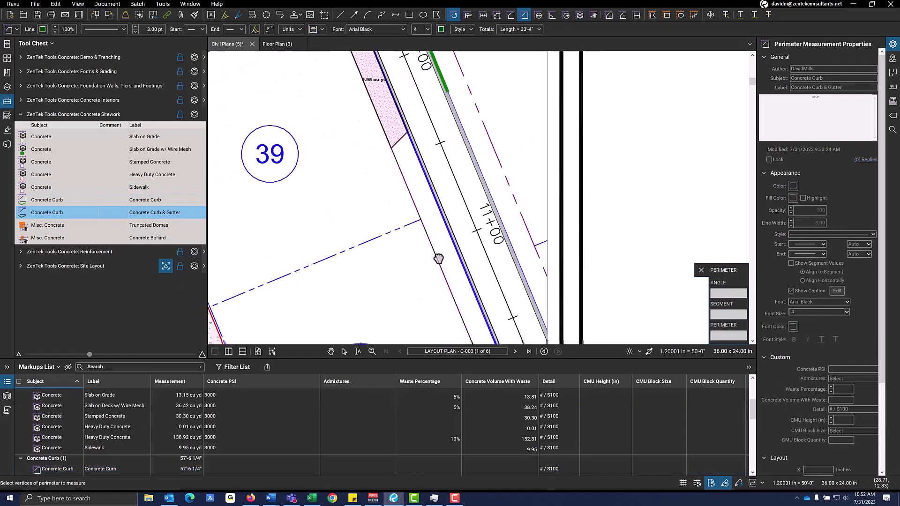
pyautogui.click(500, 235)
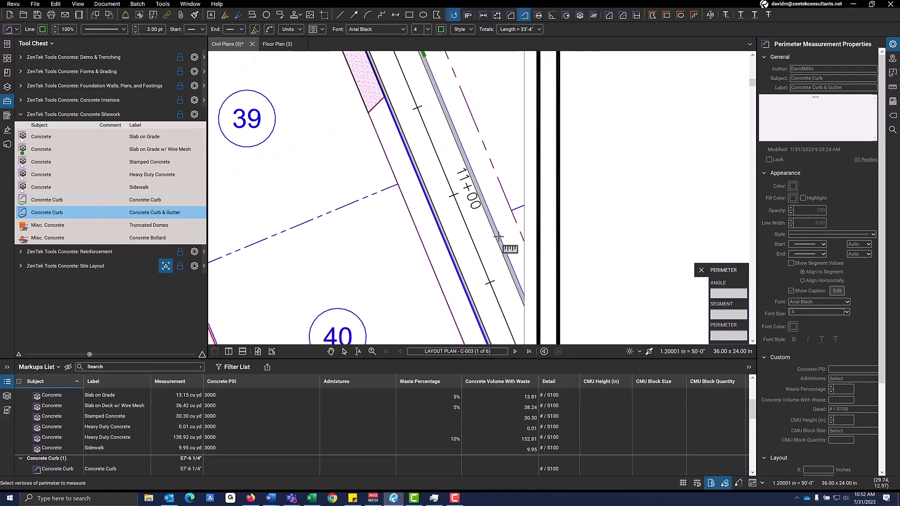
pyautogui.doubleClick(453, 124)
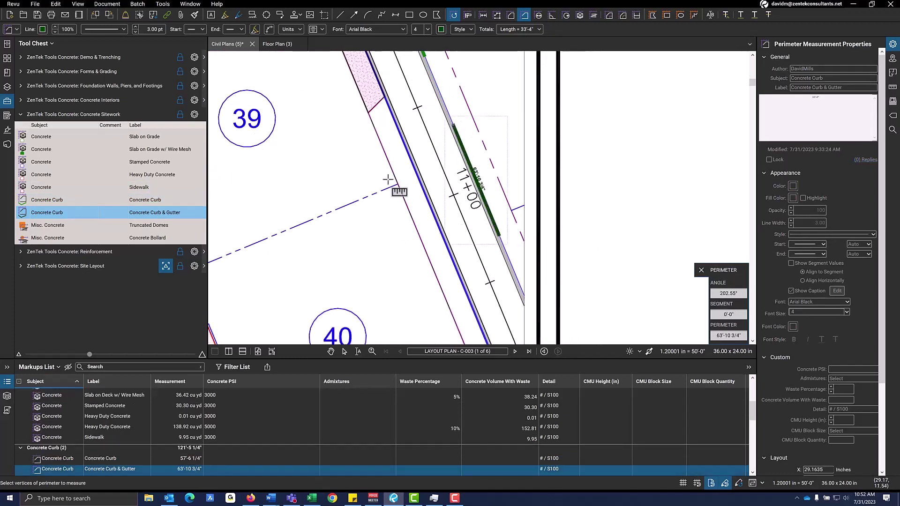
pyautogui.click(97, 227)
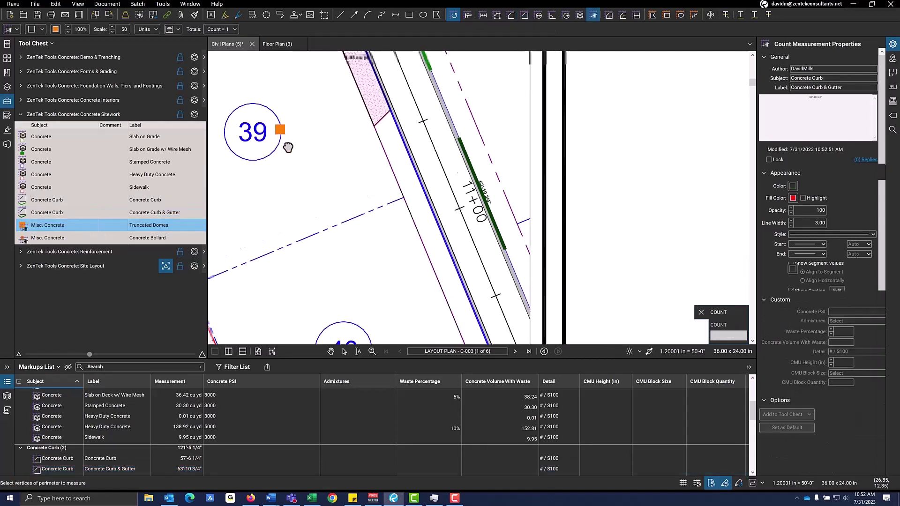
# Place four Truncated Domes count markers at the curb corners around station 0+00
pyautogui.moveTo(287, 148); pyautogui.dragTo(369, 215)
pyautogui.moveTo(340, 101); pyautogui.dragTo(366, 203)
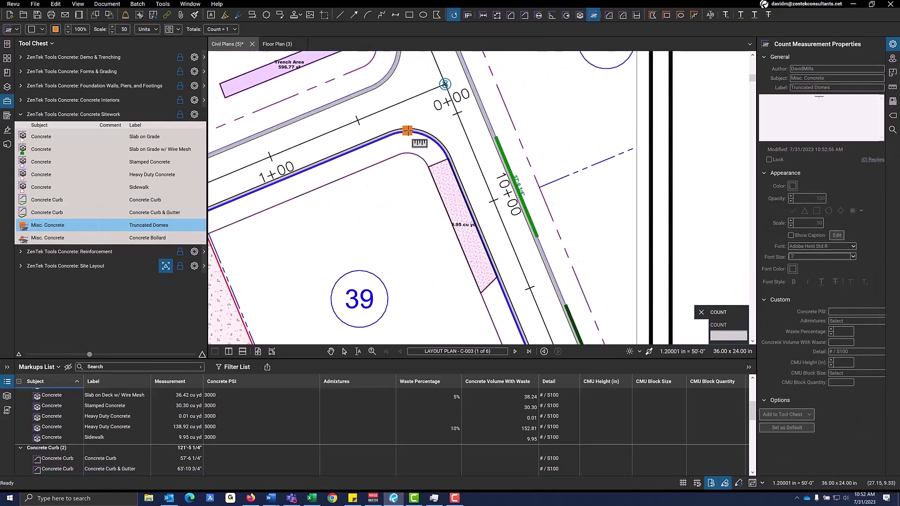
pyautogui.scroll(1, 416, 150)
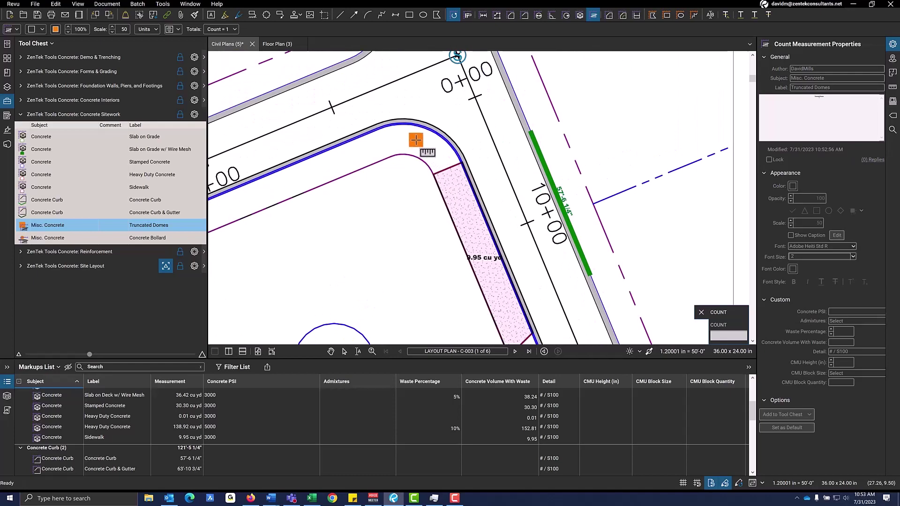
pyautogui.click(416, 140)
pyautogui.moveTo(395, 199); pyautogui.dragTo(367, 333)
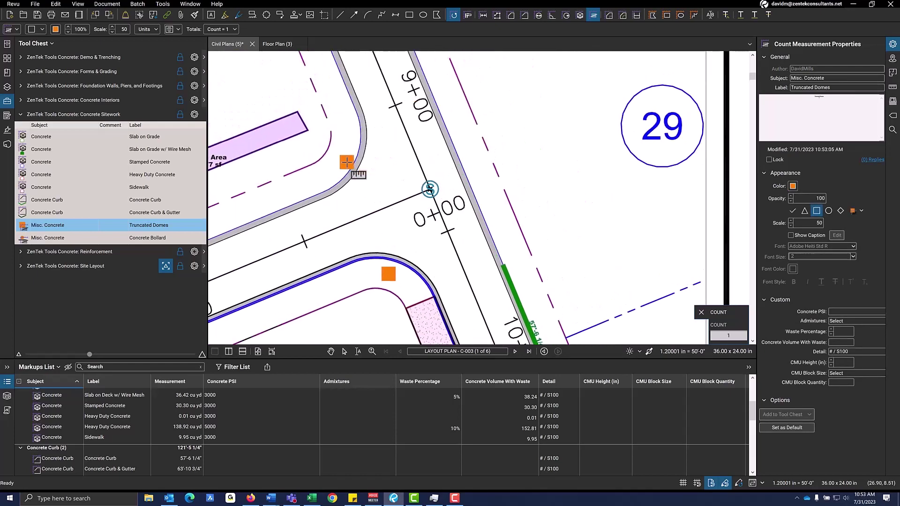
pyautogui.click(343, 155)
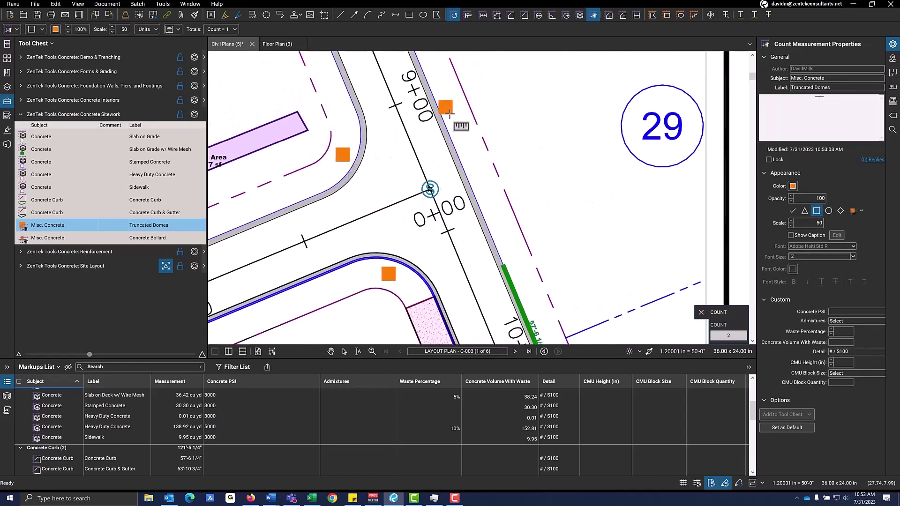
pyautogui.click(460, 124)
pyautogui.click(520, 249)
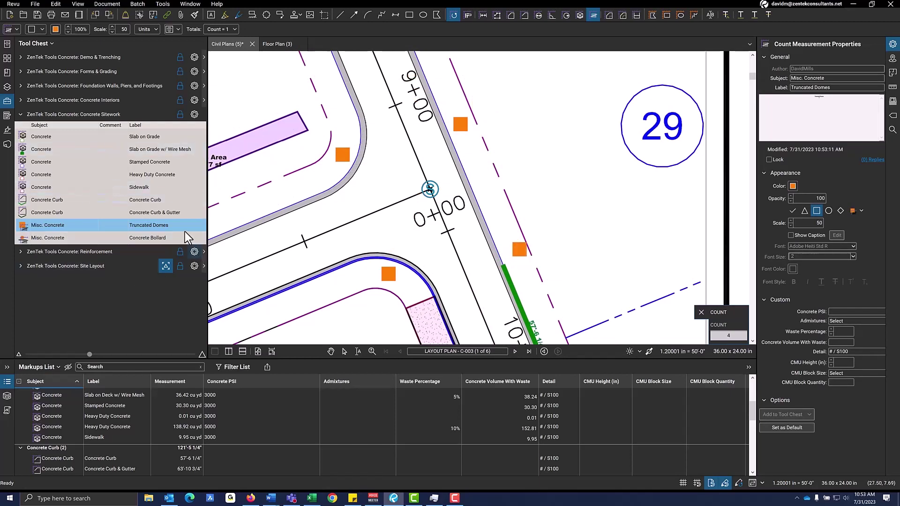
pyautogui.click(172, 238)
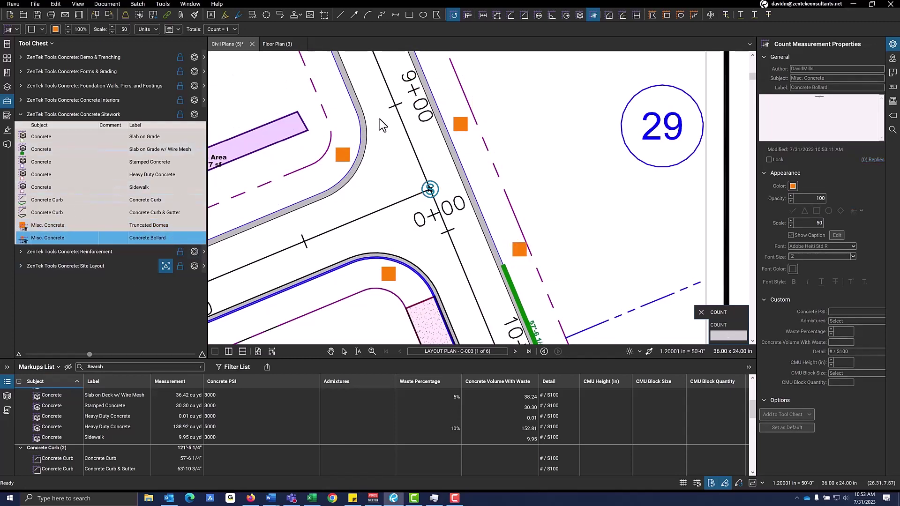
# Place six Concrete Bollard markers along both sides of the hatched strip beside lot 39
pyautogui.click(362, 124)
pyautogui.moveTo(359, 142); pyautogui.dragTo(394, 252)
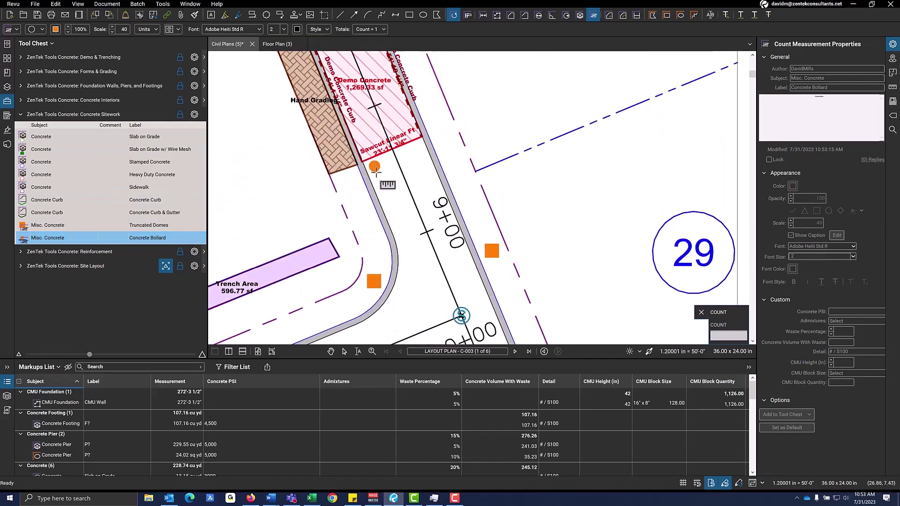
pyautogui.scroll(-2, 371, 180)
pyautogui.moveTo(375, 204); pyautogui.dragTo(469, 129)
pyautogui.moveTo(418, 216); pyautogui.dragTo(506, 108)
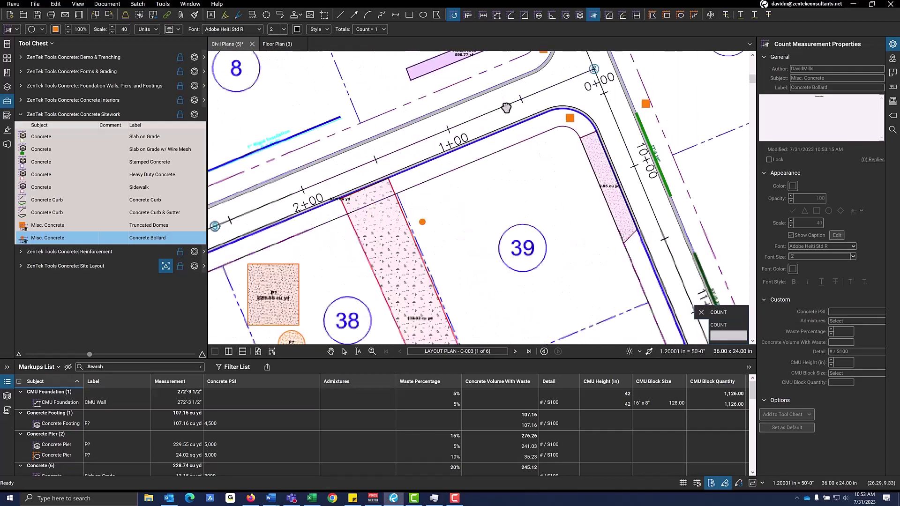
pyautogui.scroll(2, 464, 157)
pyautogui.click(363, 199)
pyautogui.click(383, 234)
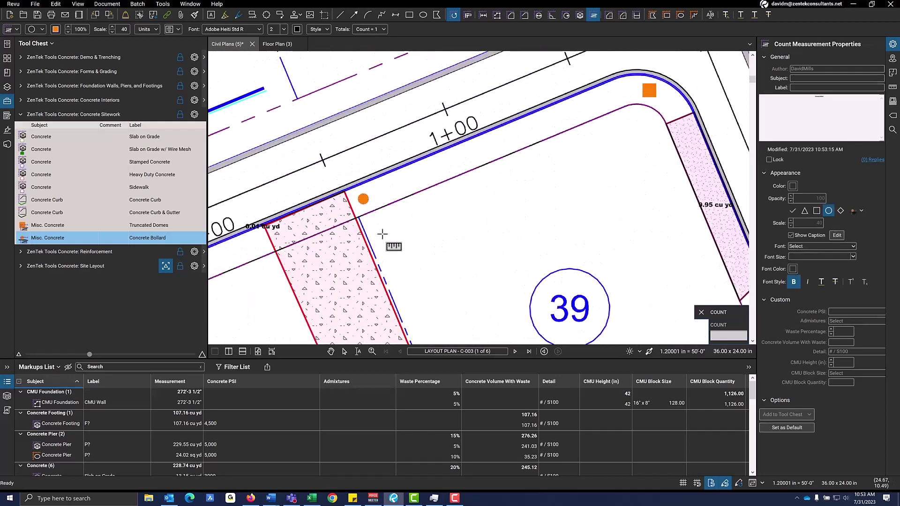
pyautogui.moveTo(365, 139)
pyautogui.mouseDown()
pyautogui.moveTo(365, 238)
pyautogui.moveTo(346, 186)
pyautogui.mouseUp()
pyautogui.click(375, 218)
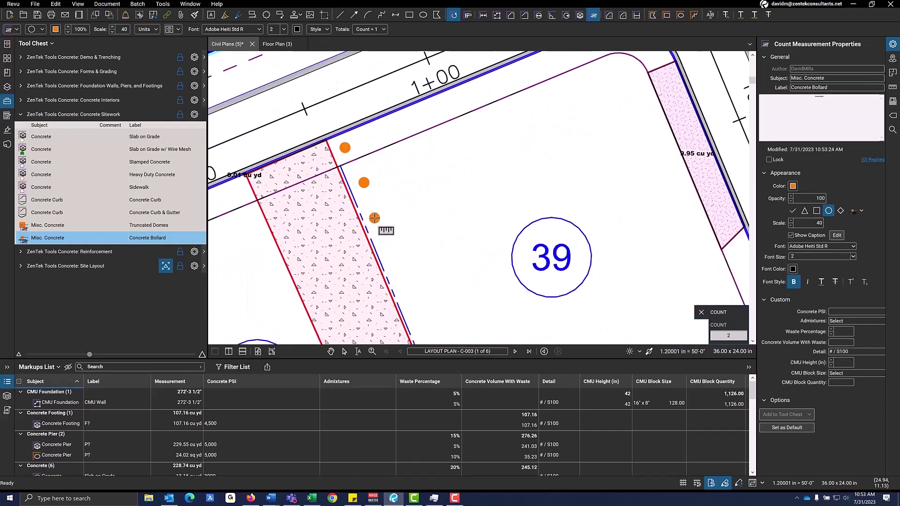
pyautogui.click(245, 192)
pyautogui.click(254, 230)
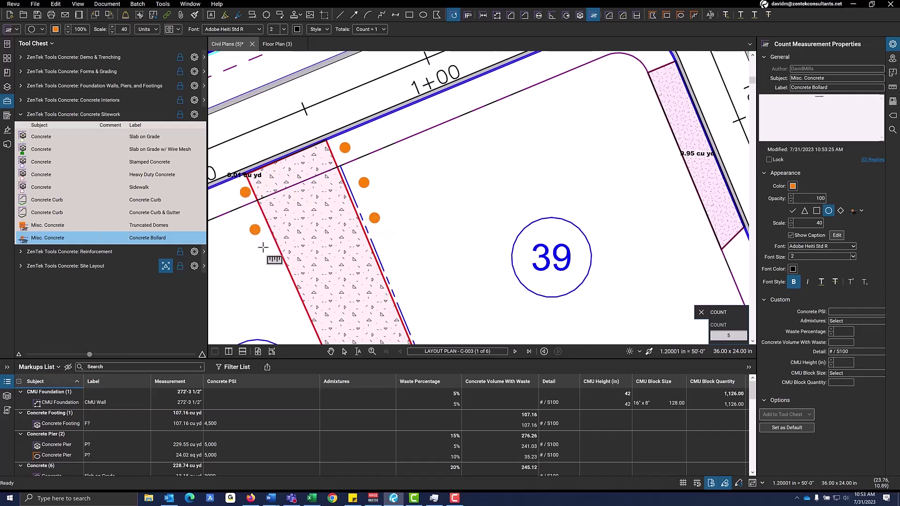
pyautogui.click(263, 247)
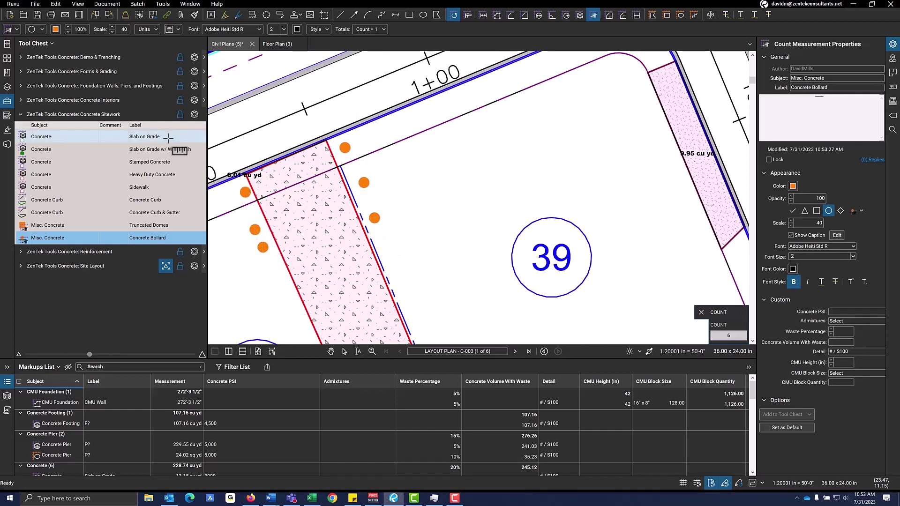
pyautogui.click(116, 116)
# Outline a 1,298.16 sf 6ga Wire Mesh area above the lot 39 label
pyautogui.click(114, 127)
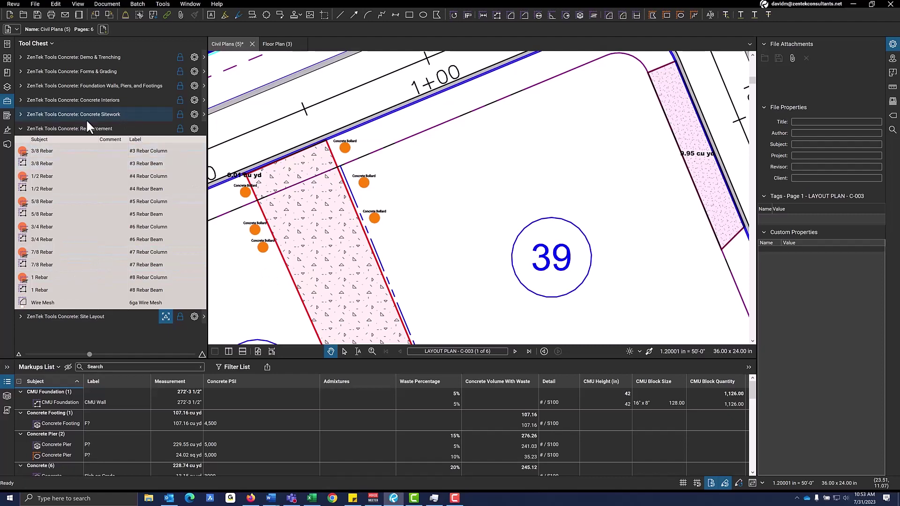
pyautogui.click(67, 300)
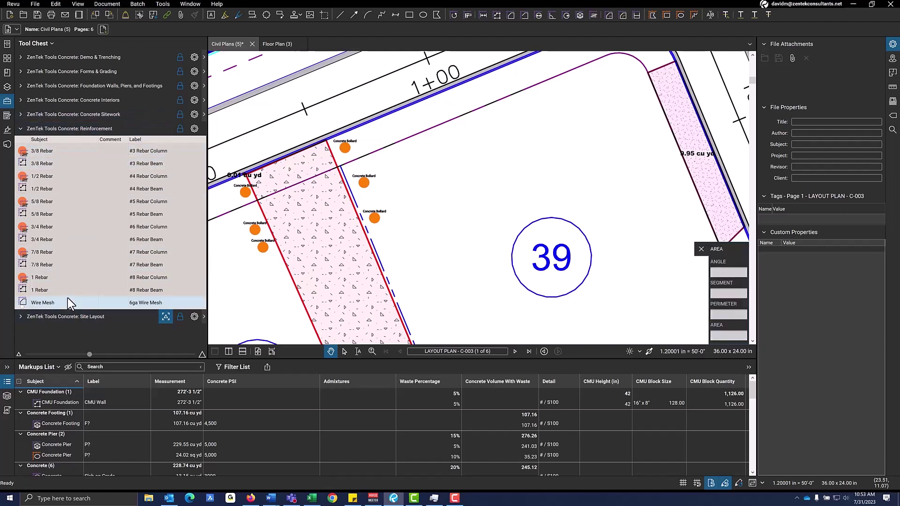
pyautogui.moveTo(484, 241); pyautogui.dragTo(419, 271)
pyautogui.moveTo(534, 107)
pyautogui.mouseDown()
pyautogui.moveTo(483, 186)
pyautogui.moveTo(445, 210)
pyautogui.mouseUp()
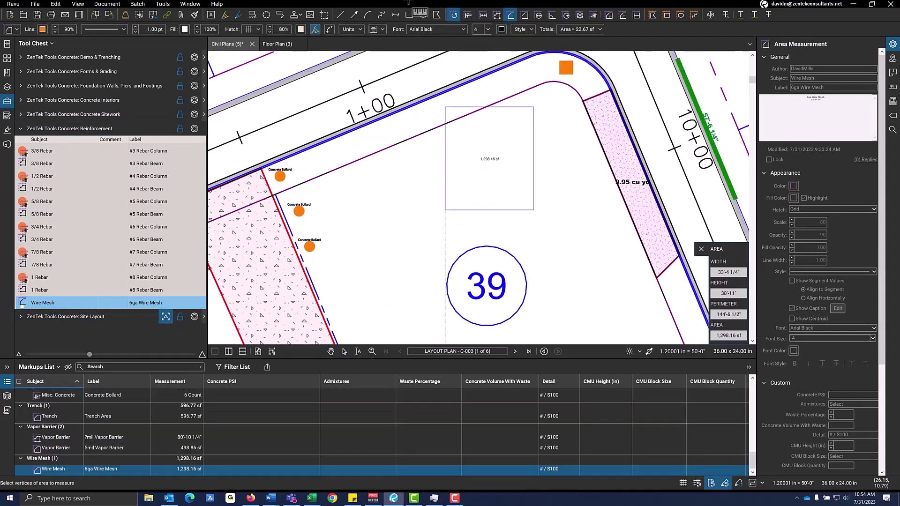
pyautogui.click(89, 129)
pyautogui.click(87, 138)
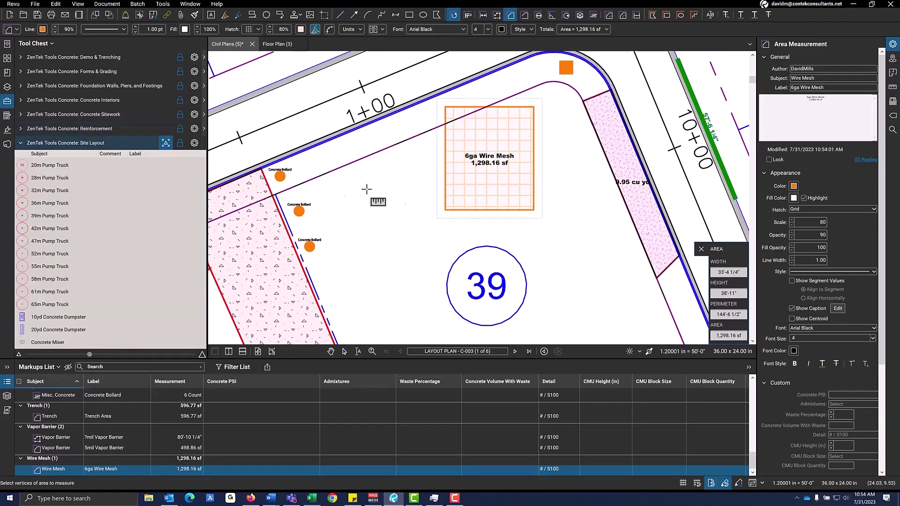
# Place a 47m Pump Truck radius, 134' and 56,619.50 sf, at the intersection near station 0+00
pyautogui.scroll(-1, 388, 217)
pyautogui.moveTo(378, 214); pyautogui.dragTo(403, 216)
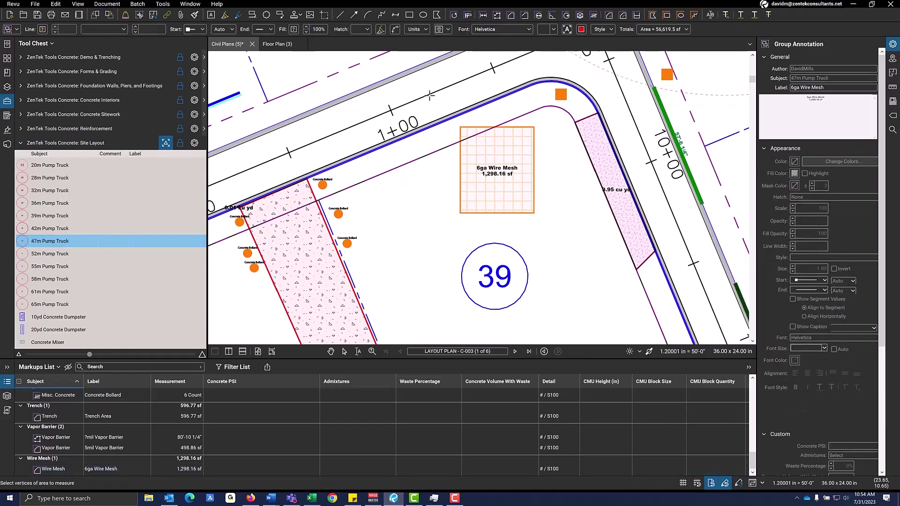
pyautogui.scroll(-3, 287, 201)
pyautogui.moveTo(287, 201)
pyautogui.mouseDown()
pyautogui.moveTo(398, 181)
pyautogui.moveTo(342, 225)
pyautogui.mouseUp()
pyautogui.scroll(-2, 342, 226)
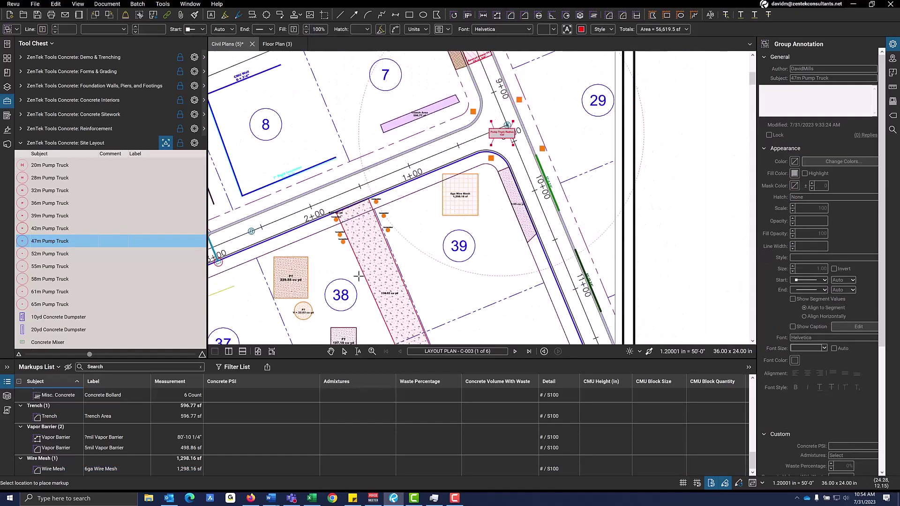
pyautogui.press('Escape')
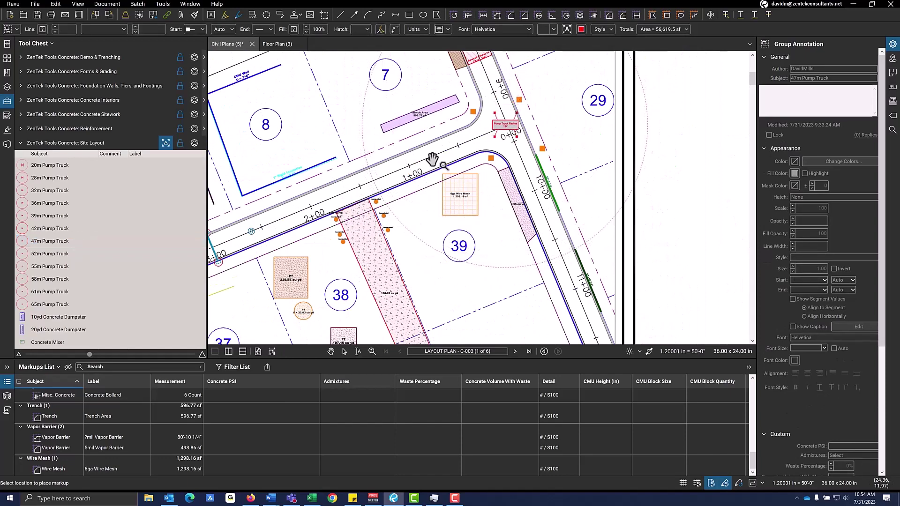
pyautogui.moveTo(336, 90); pyautogui.dragTo(301, 126)
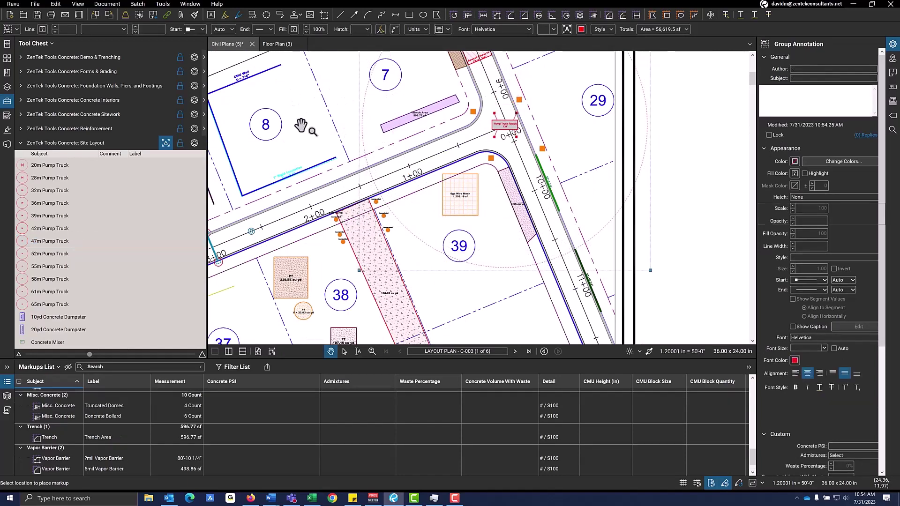
pyautogui.scroll(2, 487, 144)
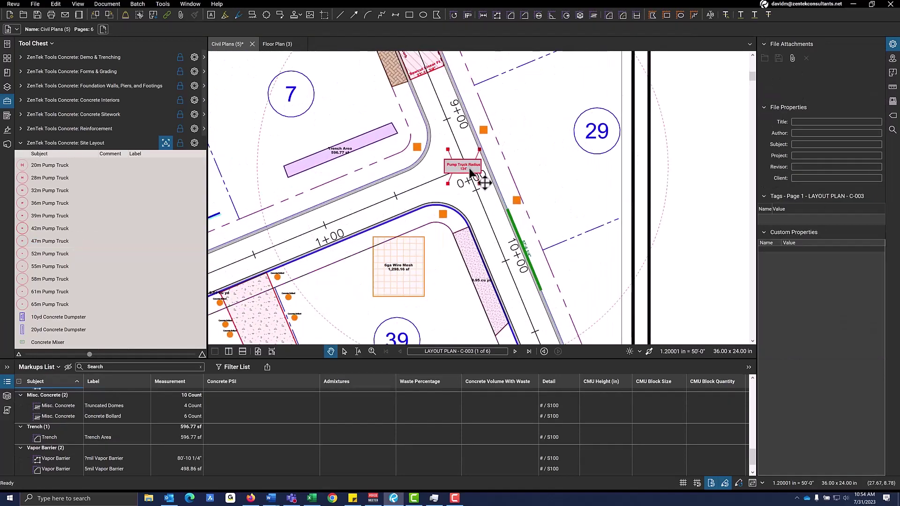
pyautogui.click(470, 170)
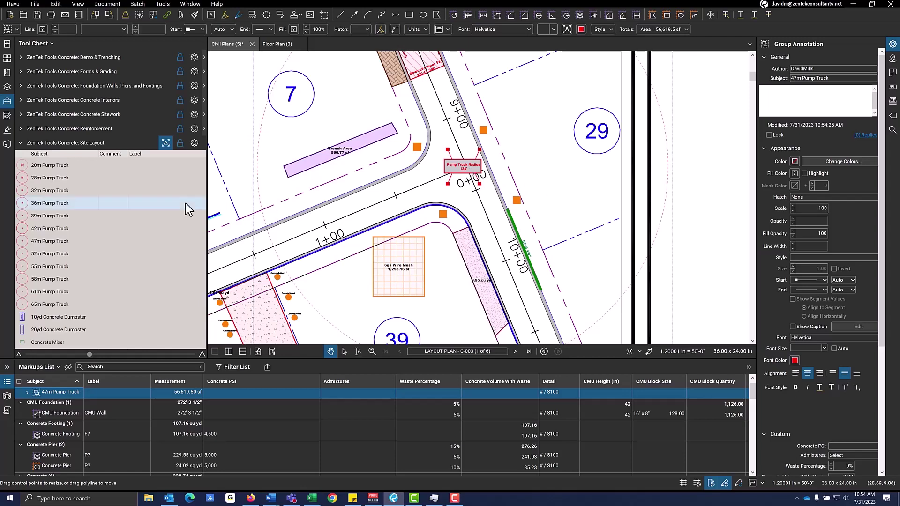
# Place 10yd and 20yd Concrete Dumpsters side by side left of lot 29
pyautogui.click(60, 319)
pyautogui.click(60, 317)
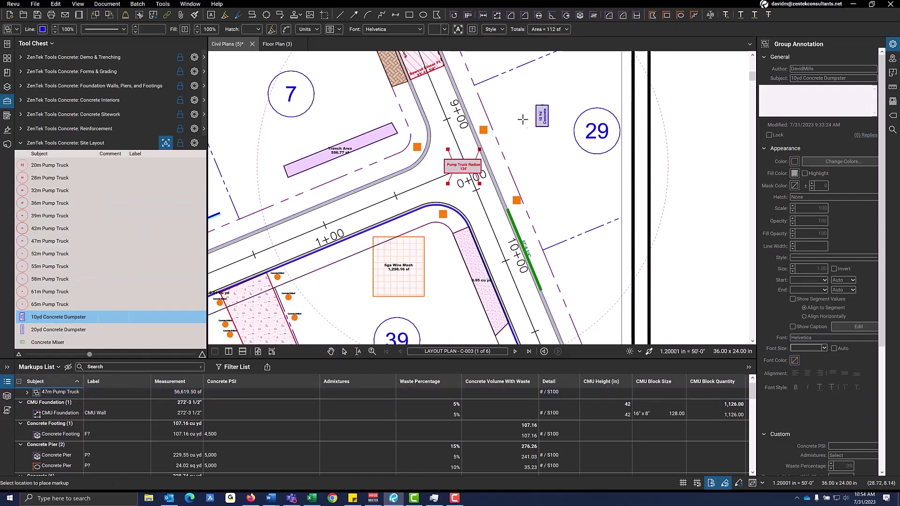
pyautogui.click(507, 113)
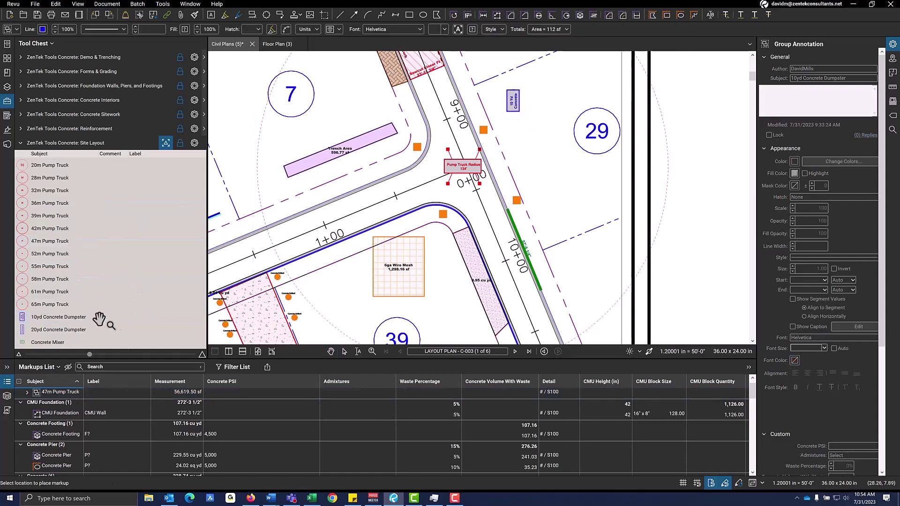
pyautogui.press('Down')
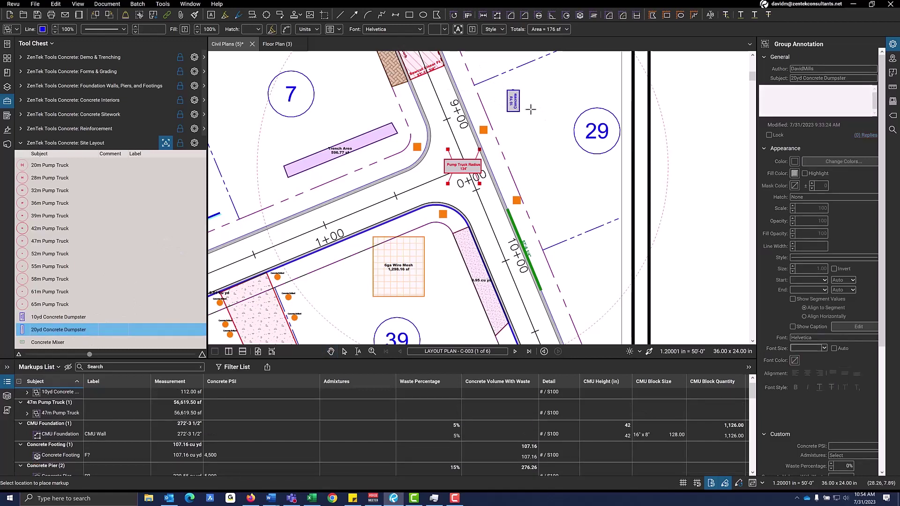
pyautogui.click(533, 113)
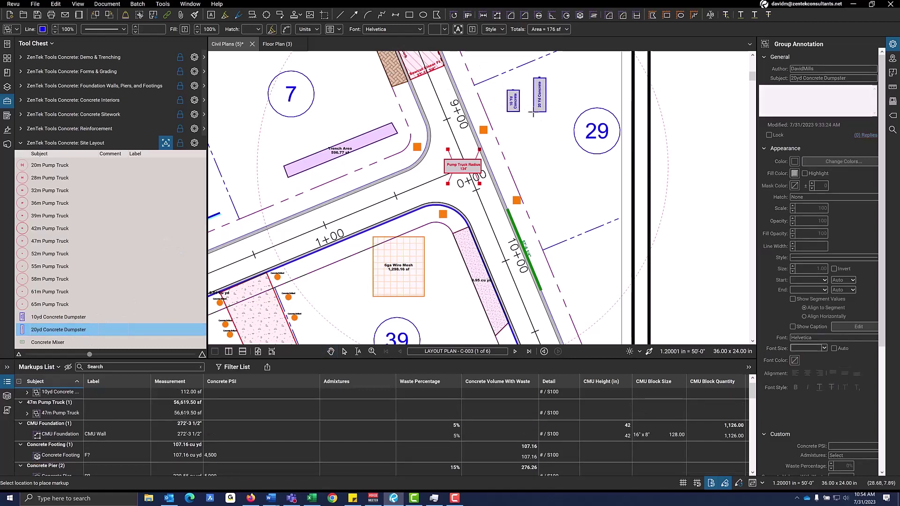
# Place a Concrete Mixer just below the two dumpsters
pyautogui.click(44, 344)
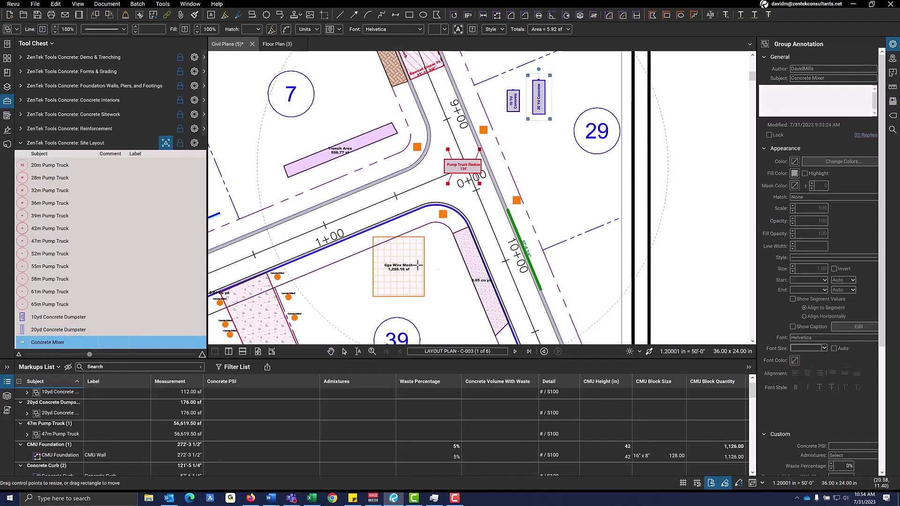
pyautogui.scroll(2, 561, 145)
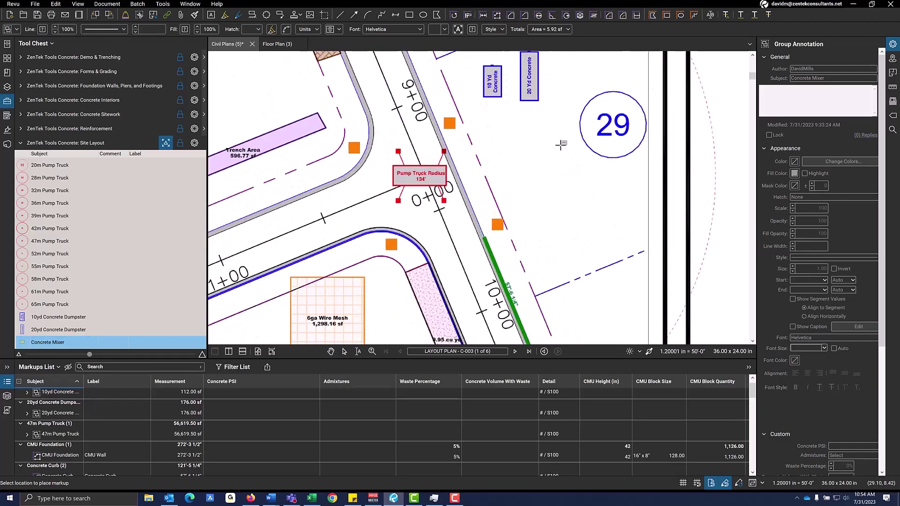
pyautogui.scroll(3, 560, 146)
pyautogui.click(474, 159)
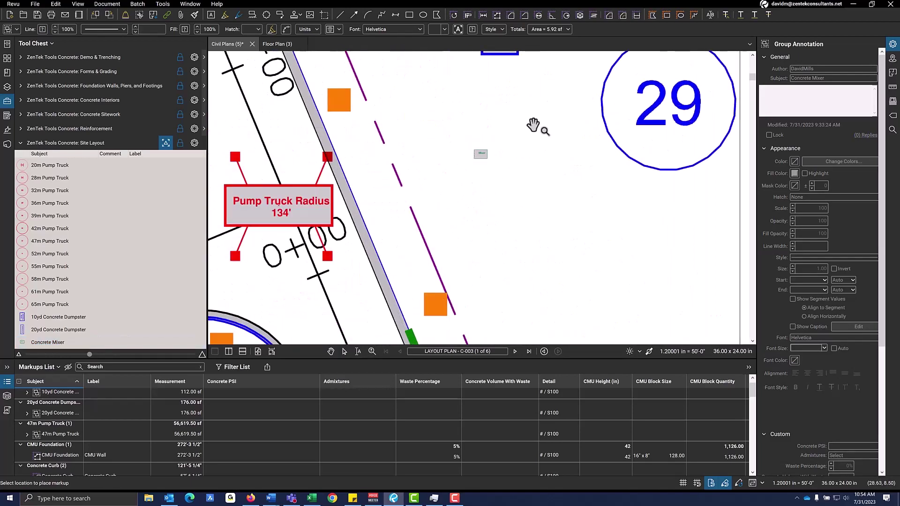
pyautogui.rightClick(521, 126)
pyautogui.press('Escape')
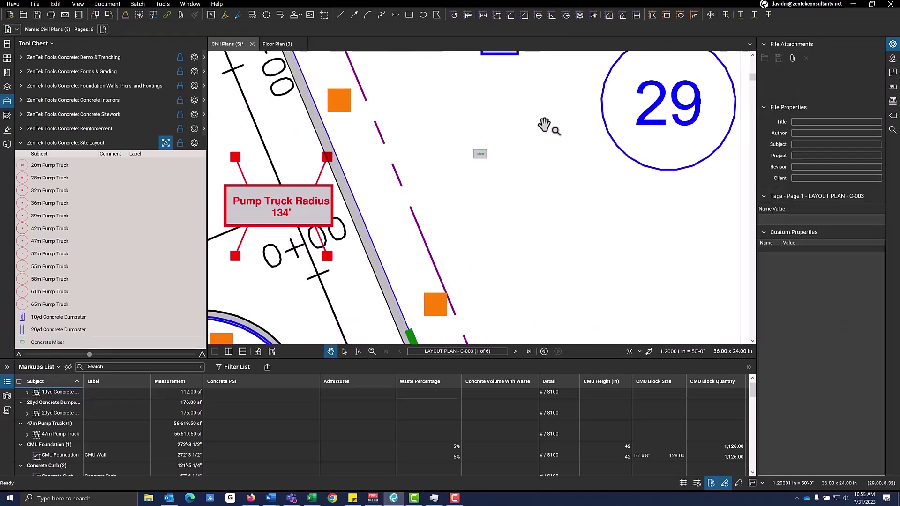
pyautogui.scroll(-3, 544, 125)
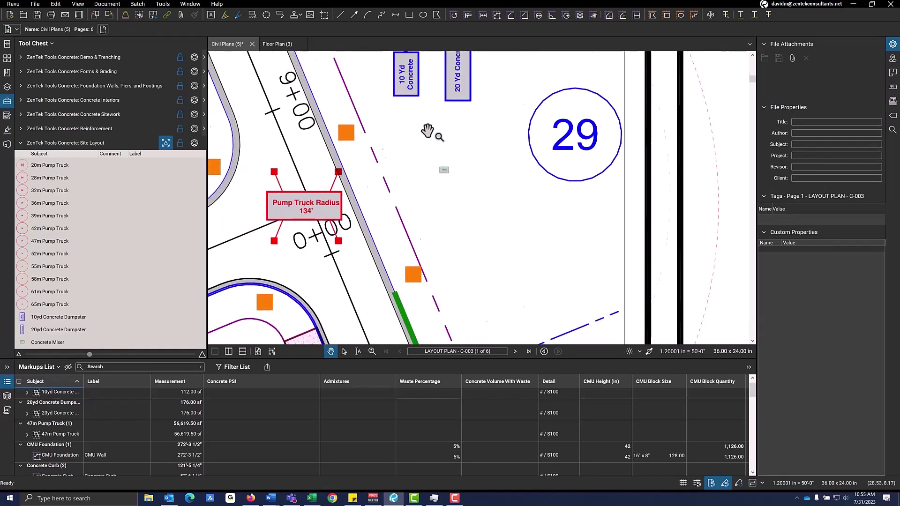
pyautogui.scroll(-3, 427, 131)
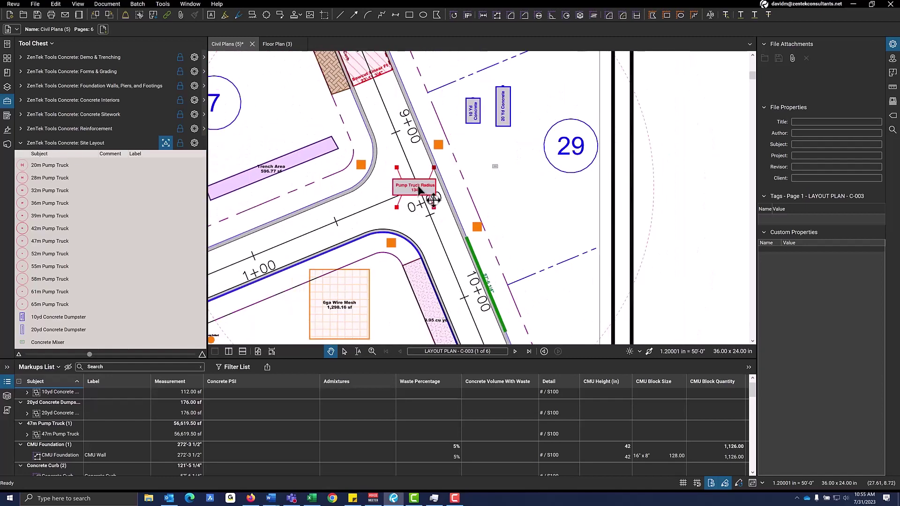
pyautogui.scroll(-1, 417, 190)
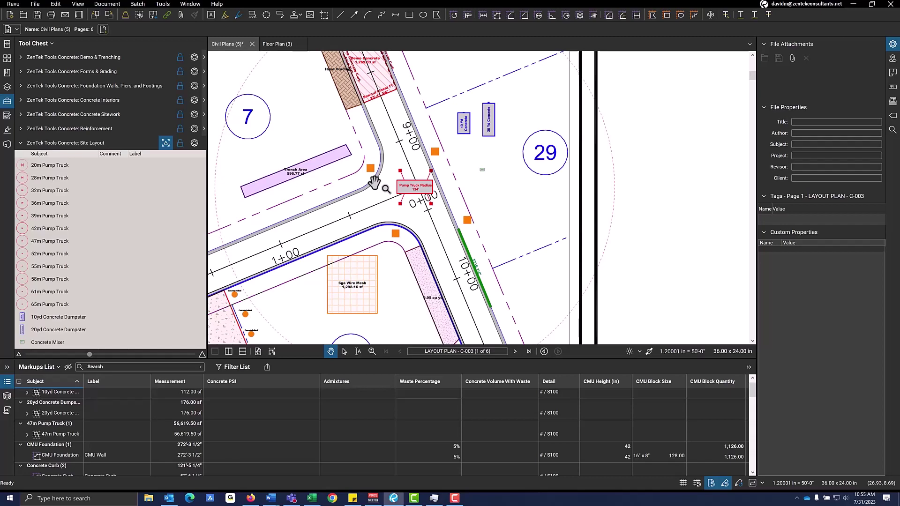
pyautogui.scroll(-1, 394, 239)
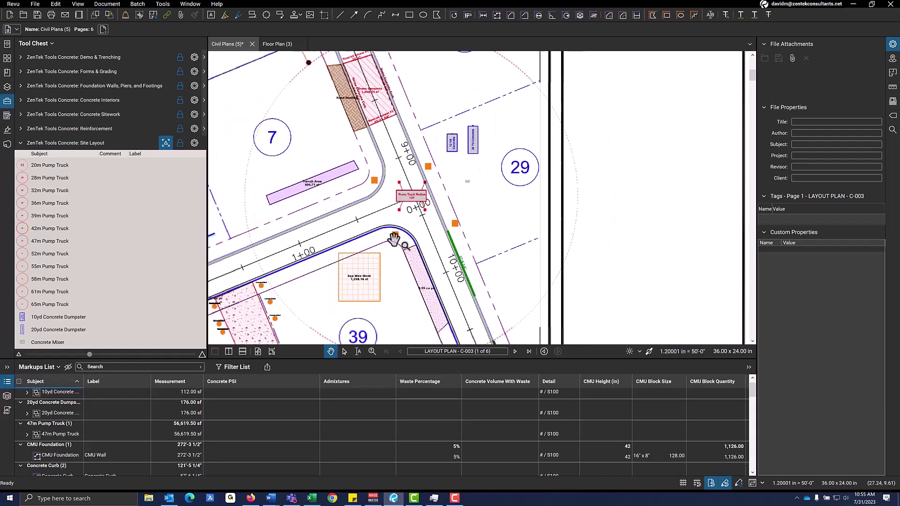
pyautogui.moveTo(394, 239); pyautogui.dragTo(415, 229)
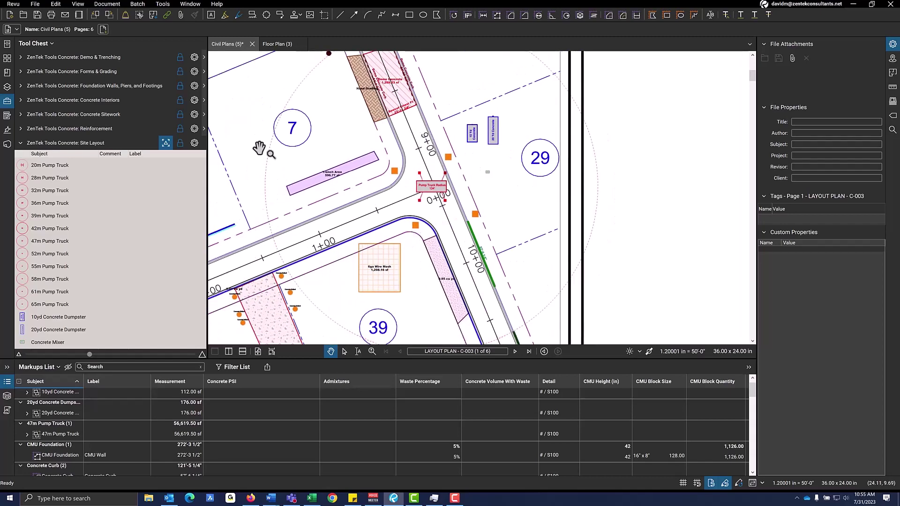